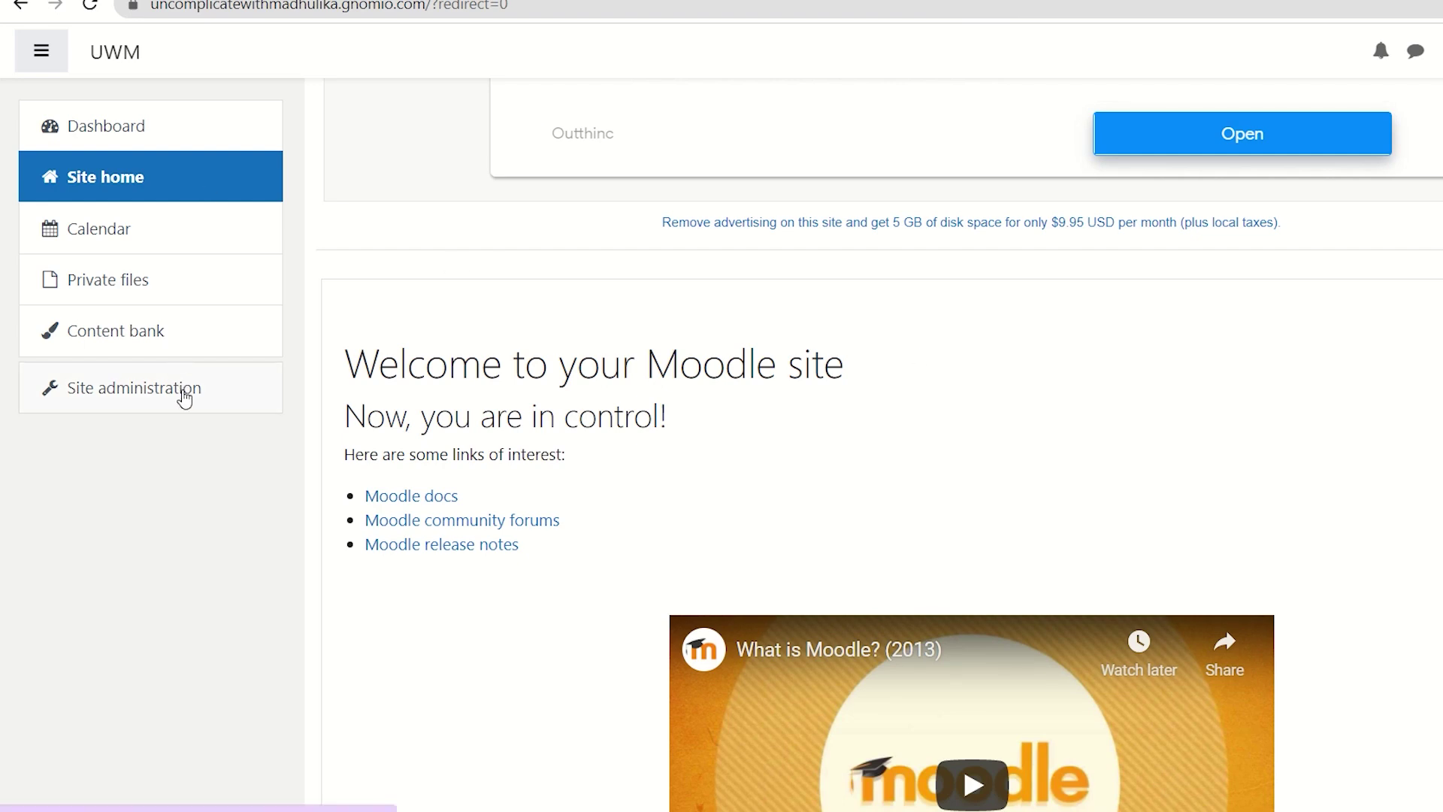
Create a top-level course category named Commerce under Site administration > Courses
click(184, 396)
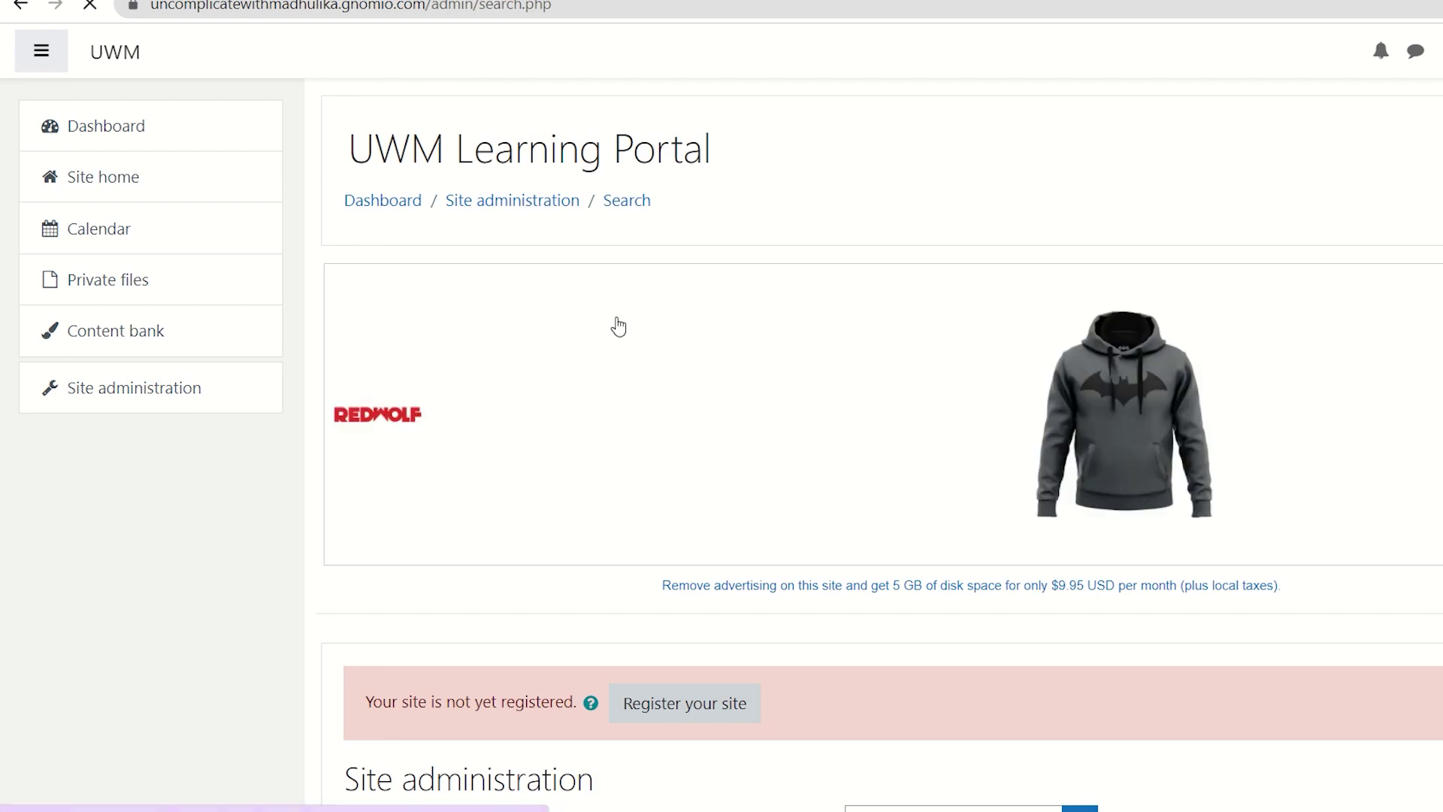
scroll(692, 233, down, 7)
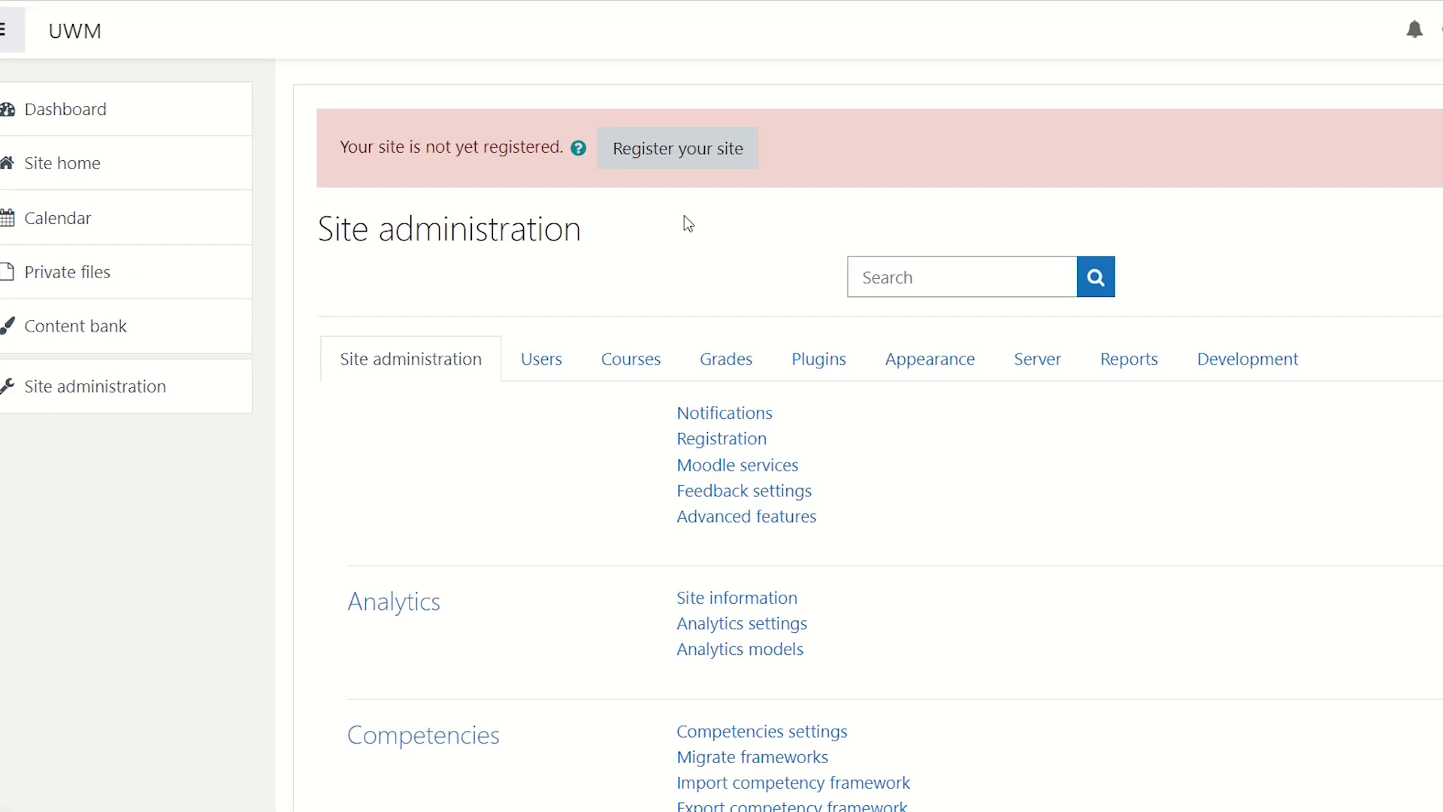
click(648, 361)
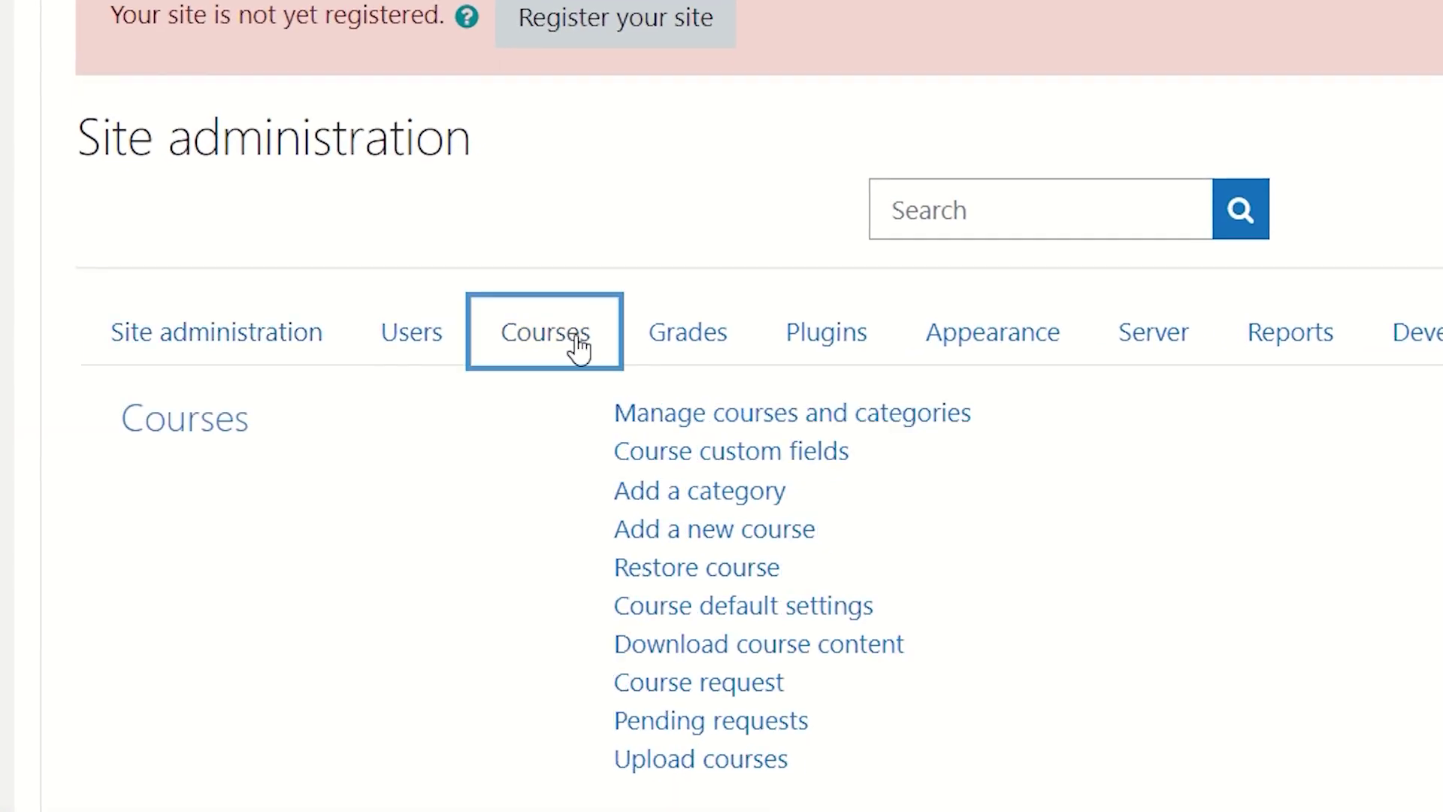
scroll(661, 341, down, 2)
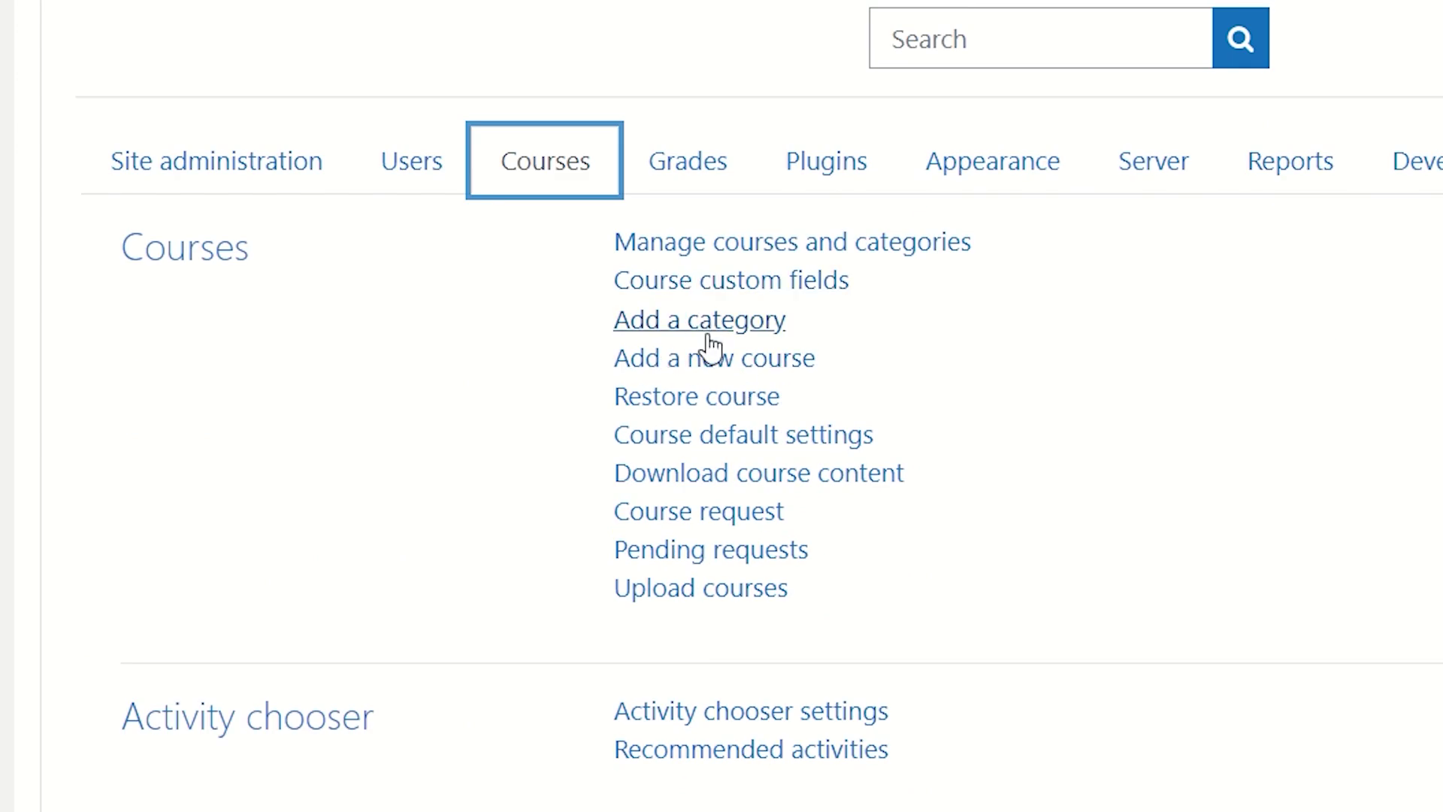
click(708, 331)
scroll(754, 378, down, 3)
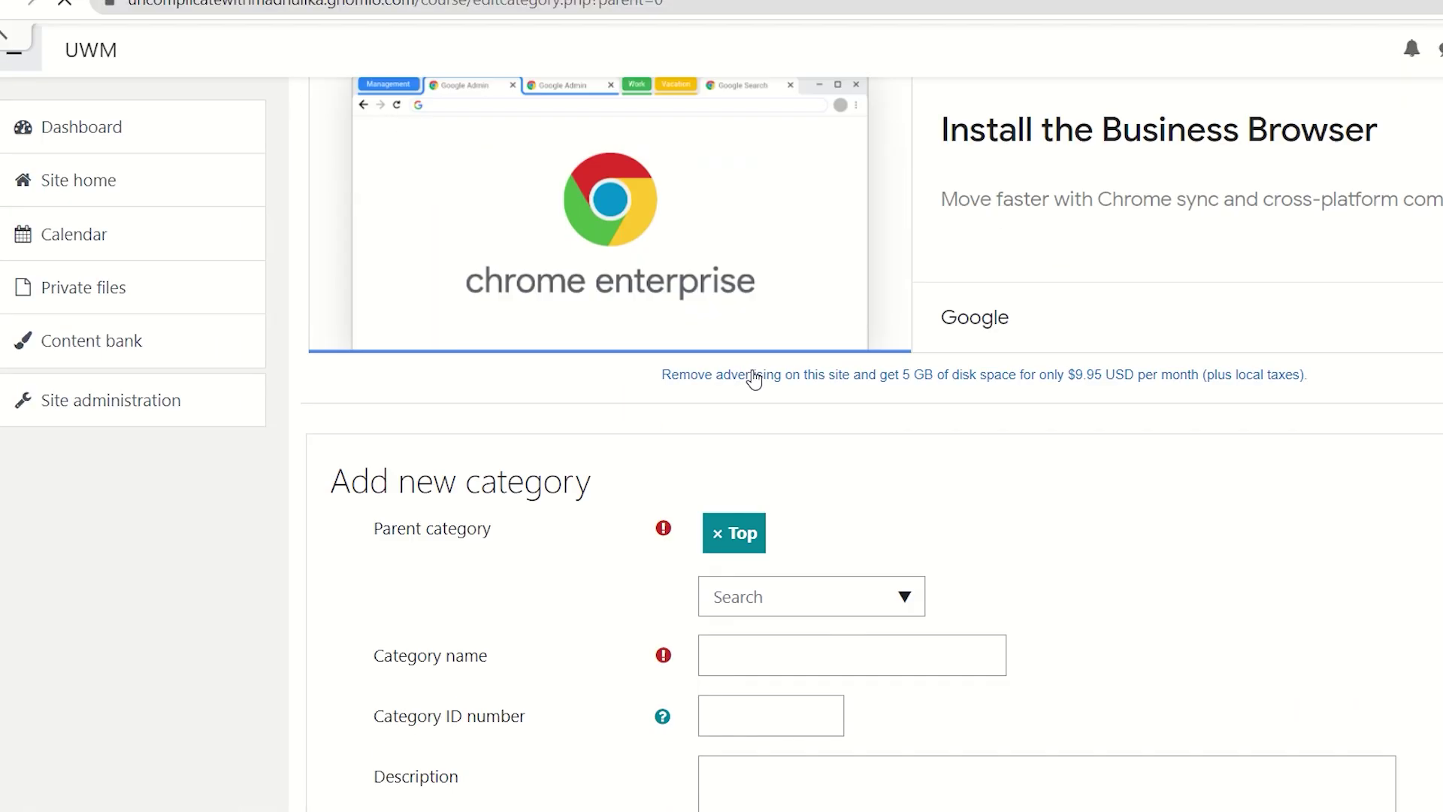
scroll(754, 379, down, 3)
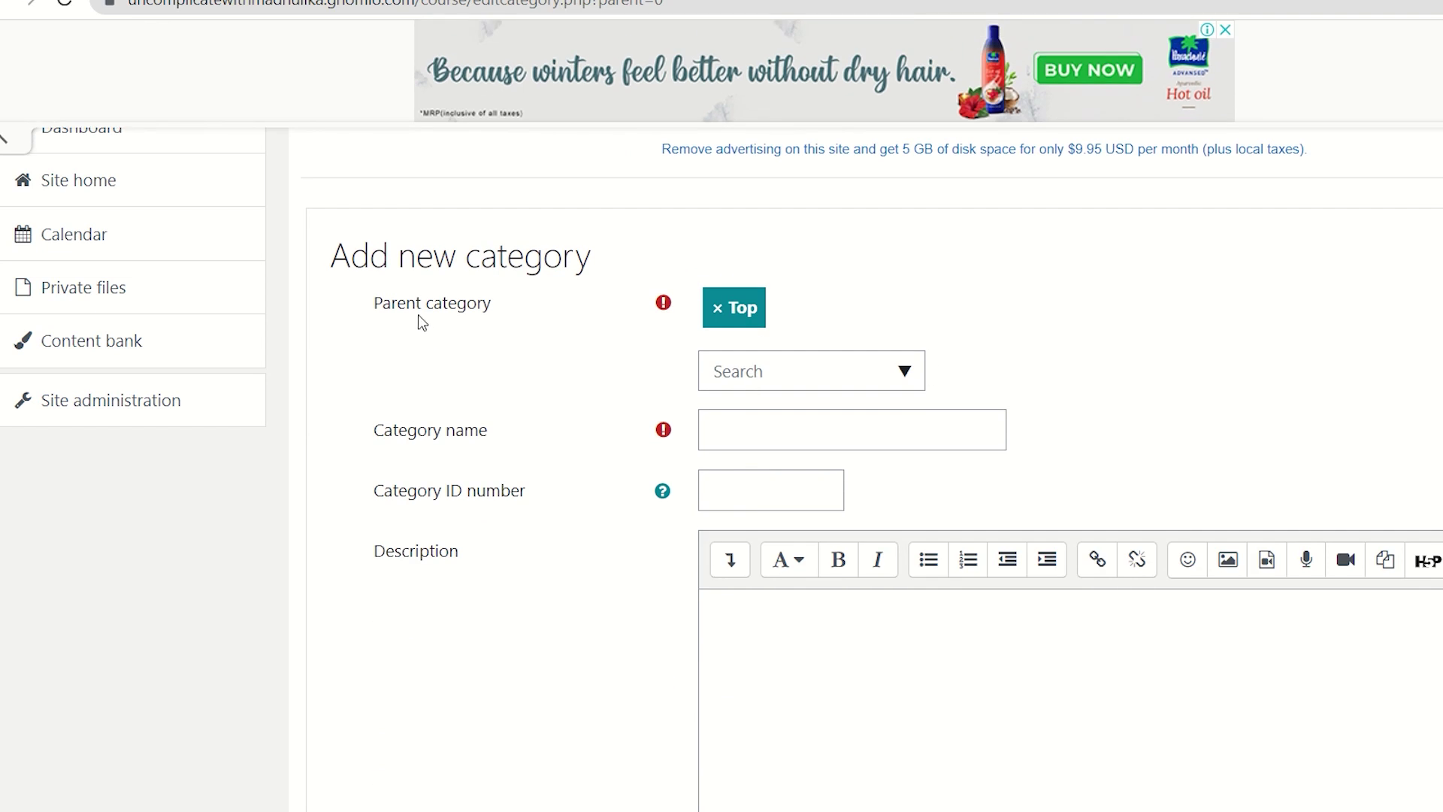
click(747, 426)
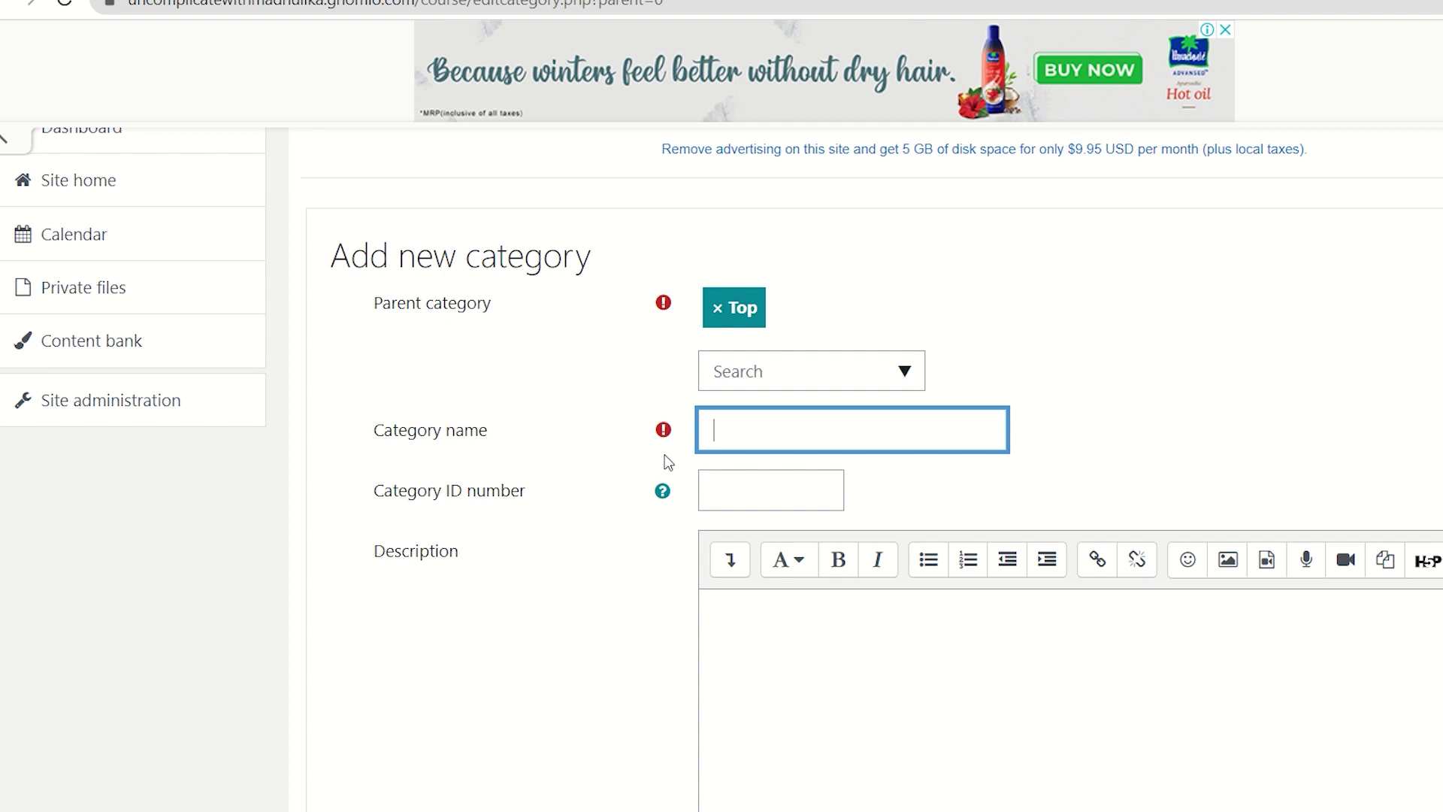
text(Commerce)
scroll(666, 455, down, 3)
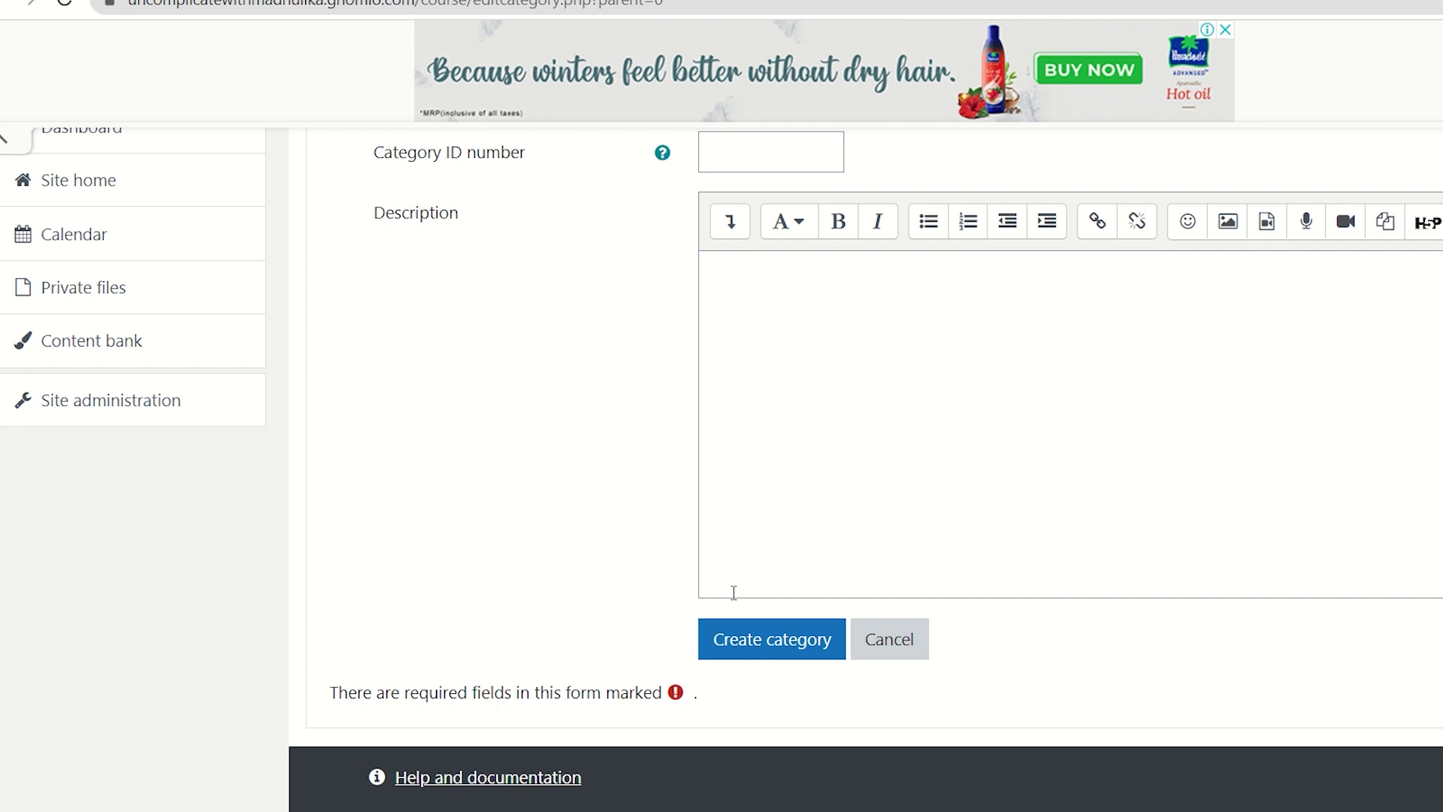
click(751, 653)
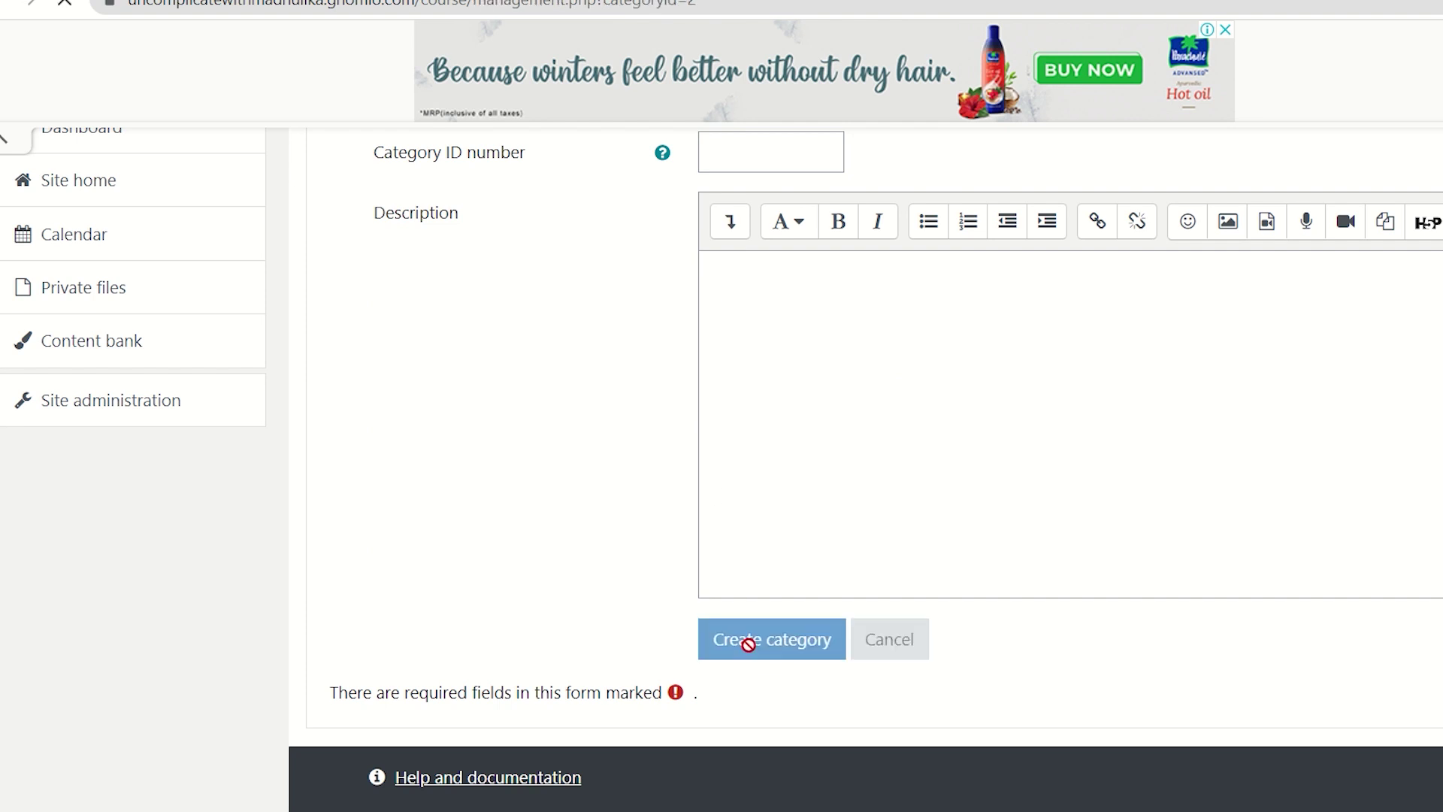
Start a new category under Commerce named Business Studies and move to its description
scroll(752, 655, down, 5)
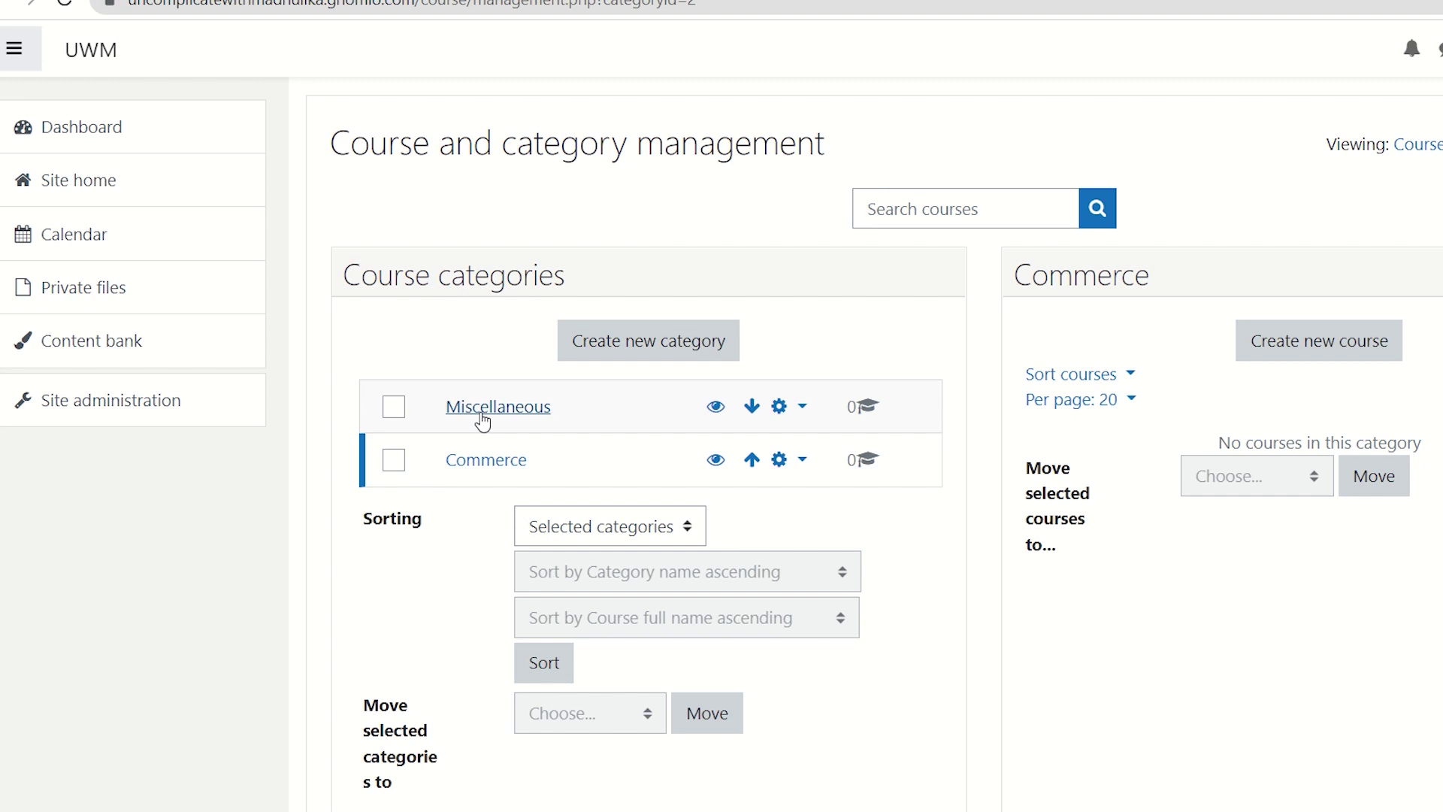
click(639, 347)
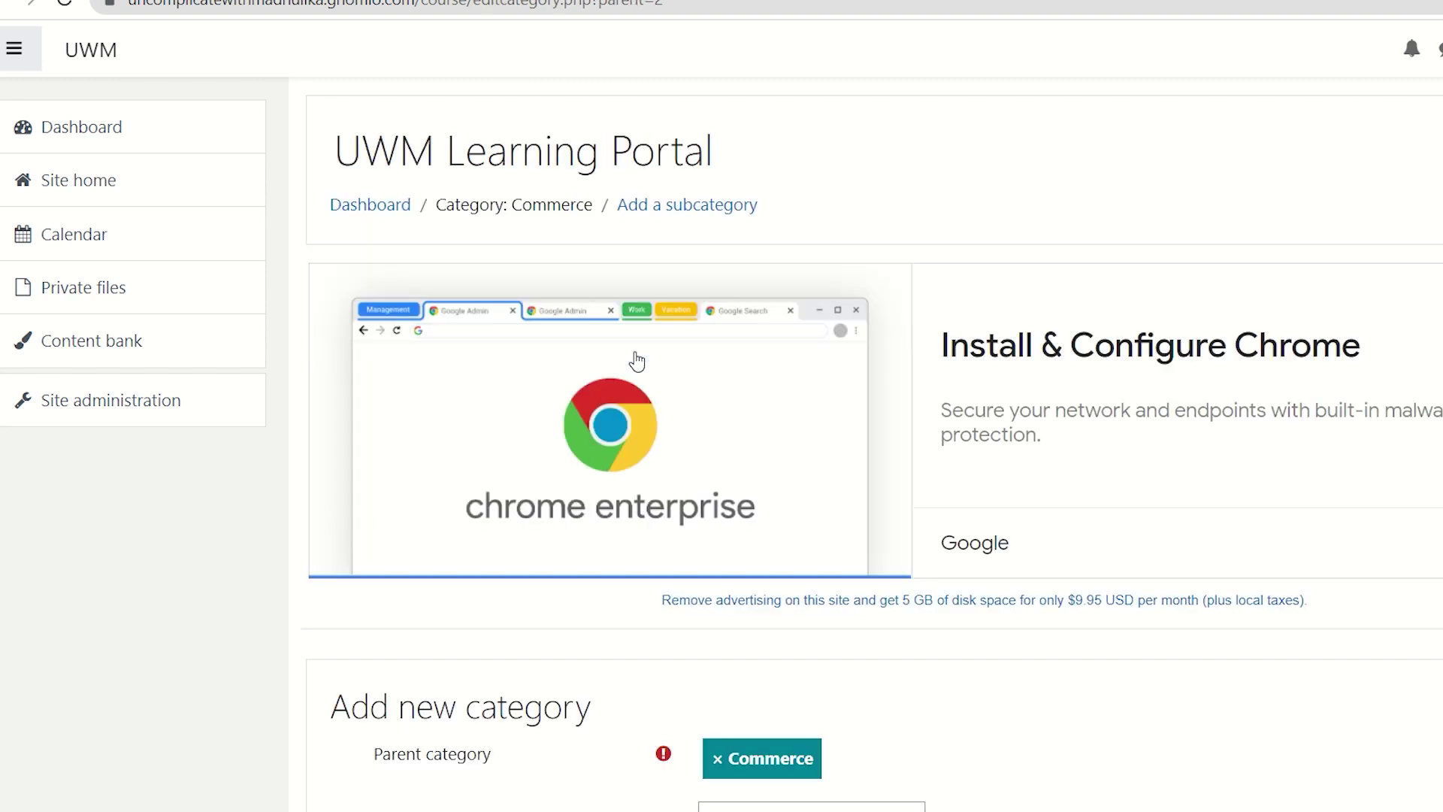
scroll(902, 354, down, 8)
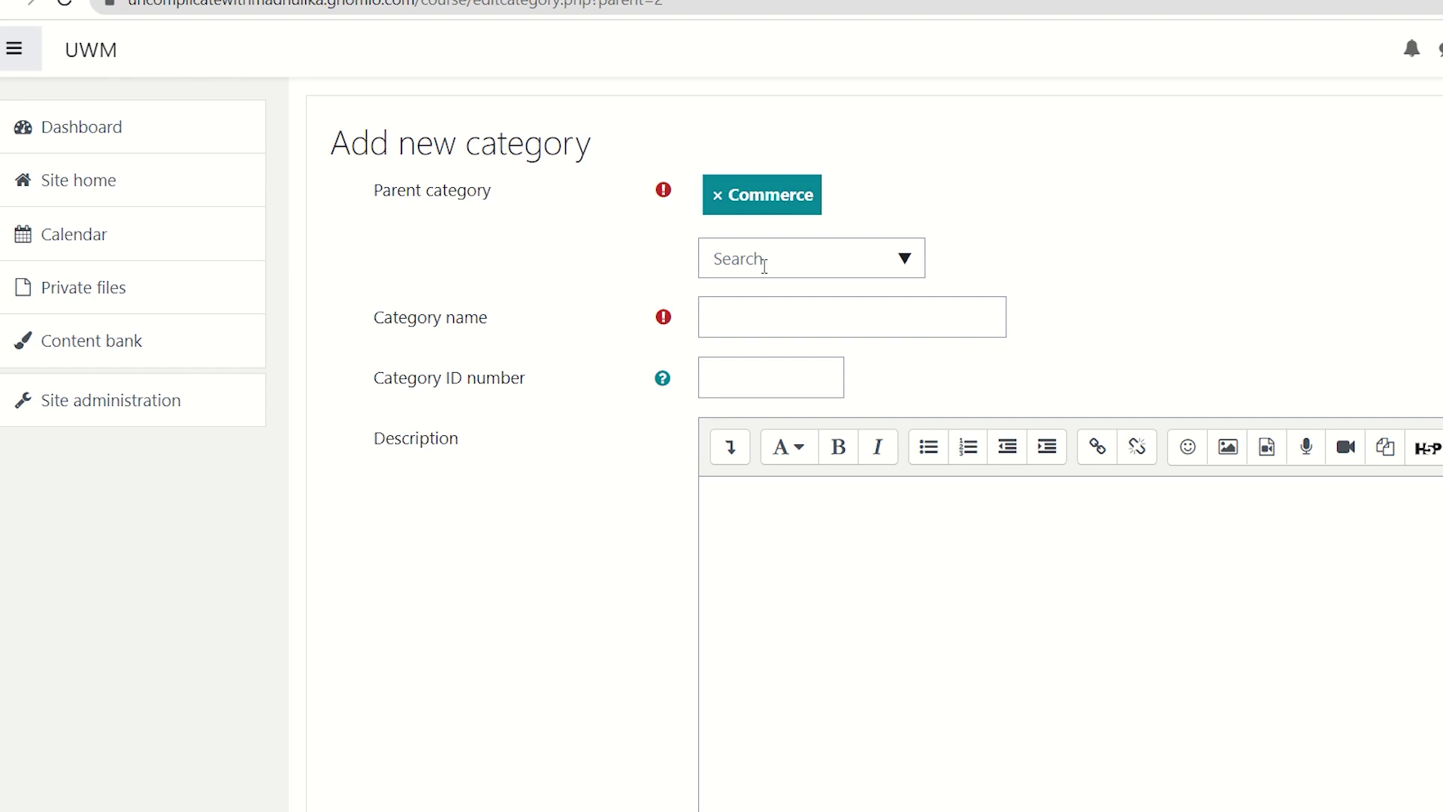
click(763, 326)
text(Busi)
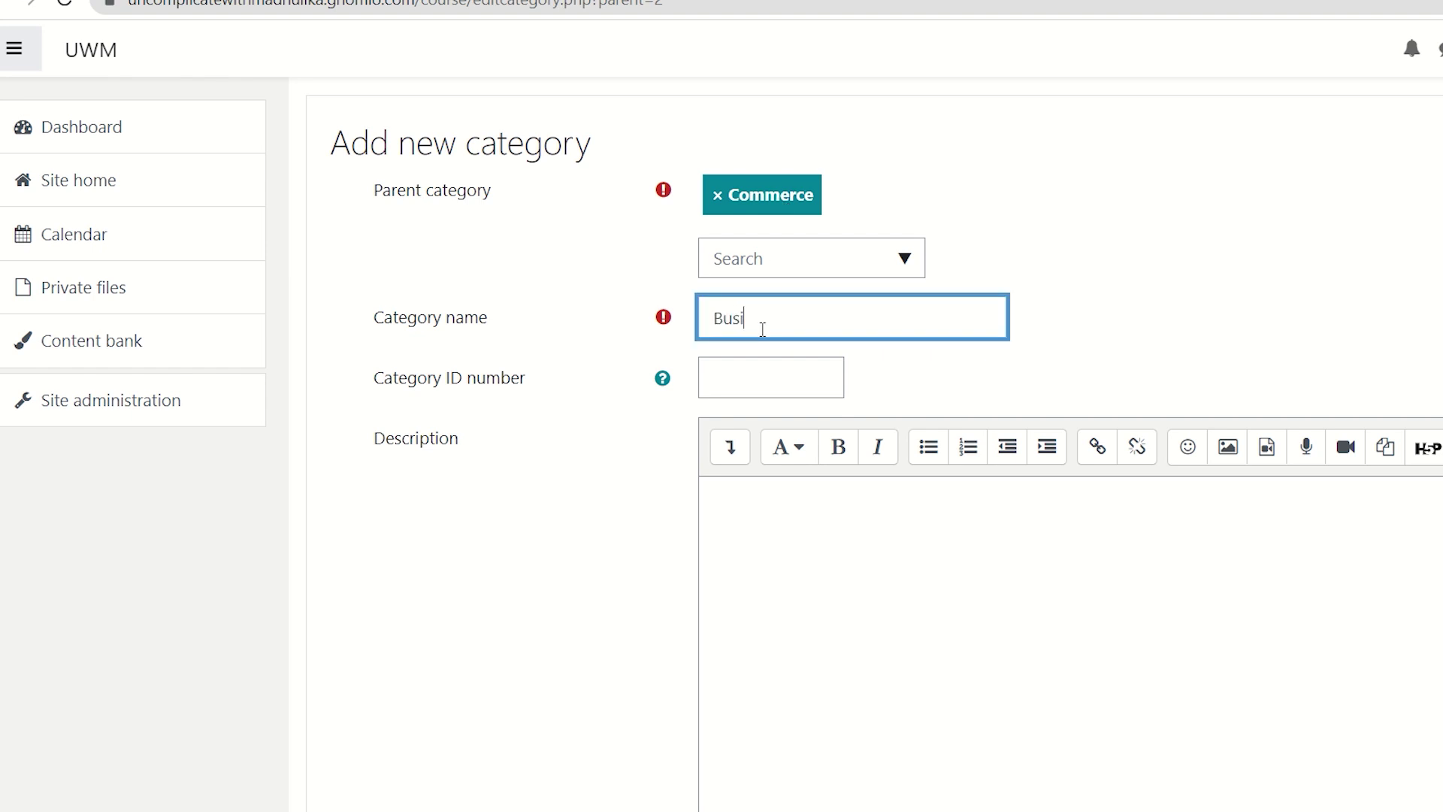
text(ness Studies)
scroll(764, 391, down, 2)
click(767, 404)
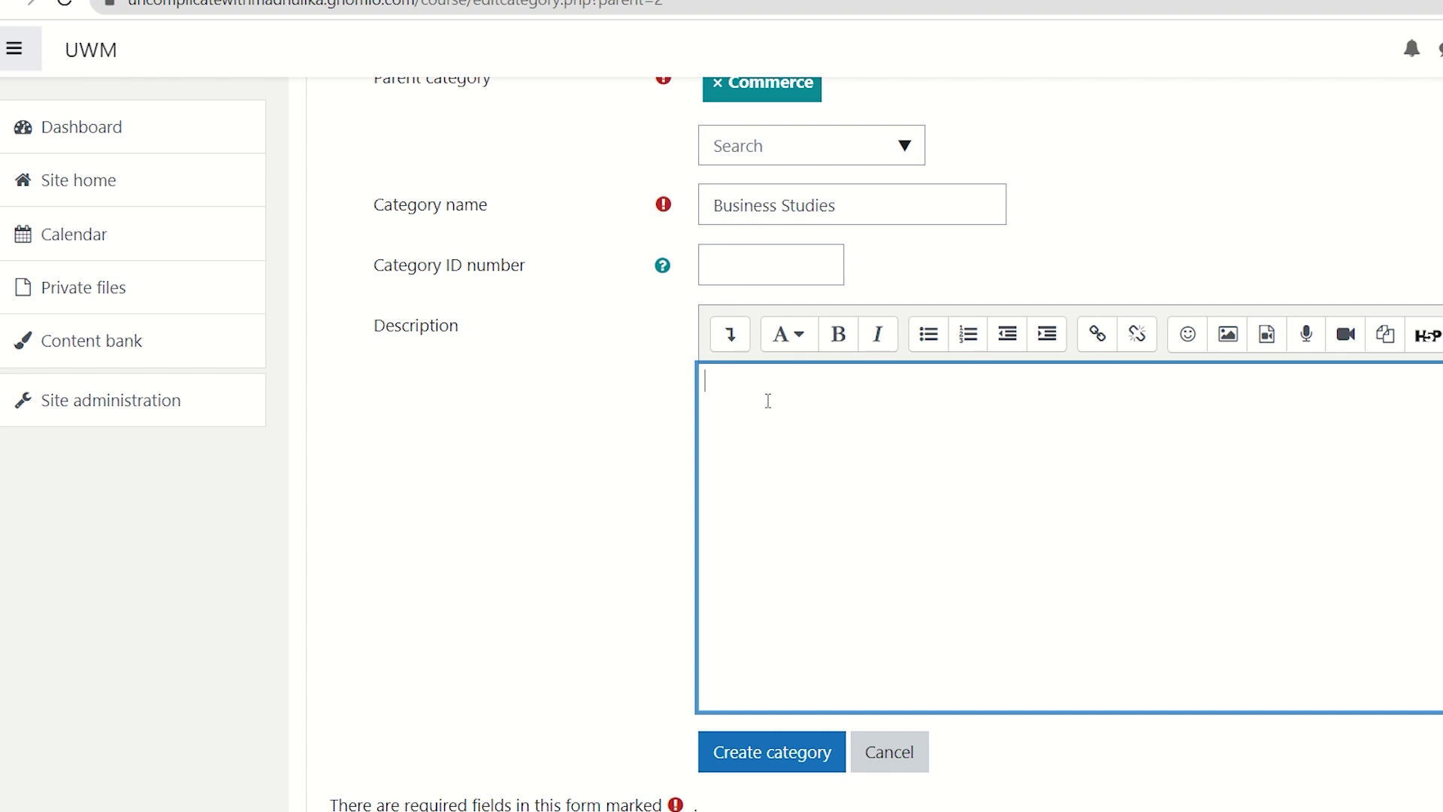
Create the Business Studies subcategory under Commerce
click(729, 752)
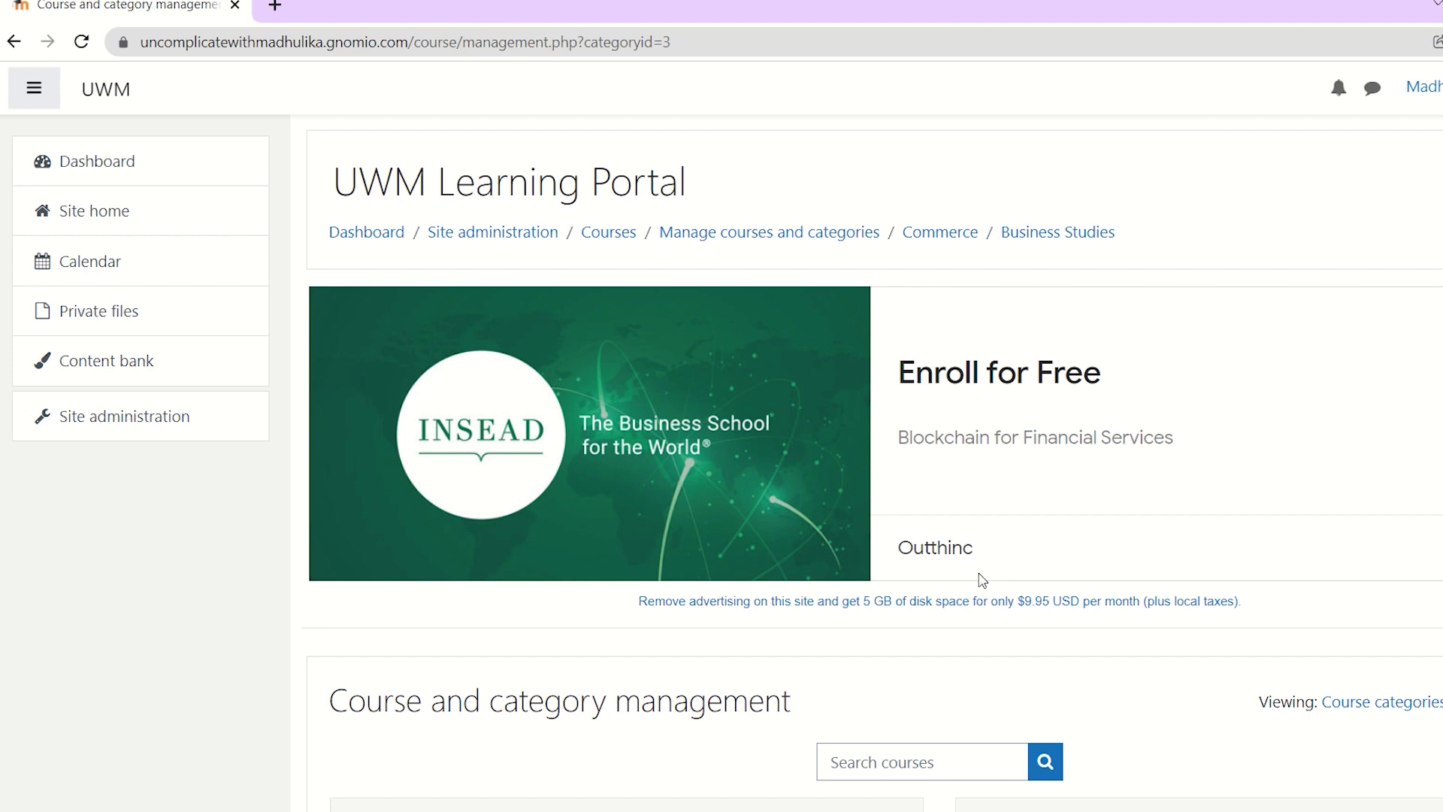
scroll(981, 579, down, 5)
scroll(964, 520, down, 1)
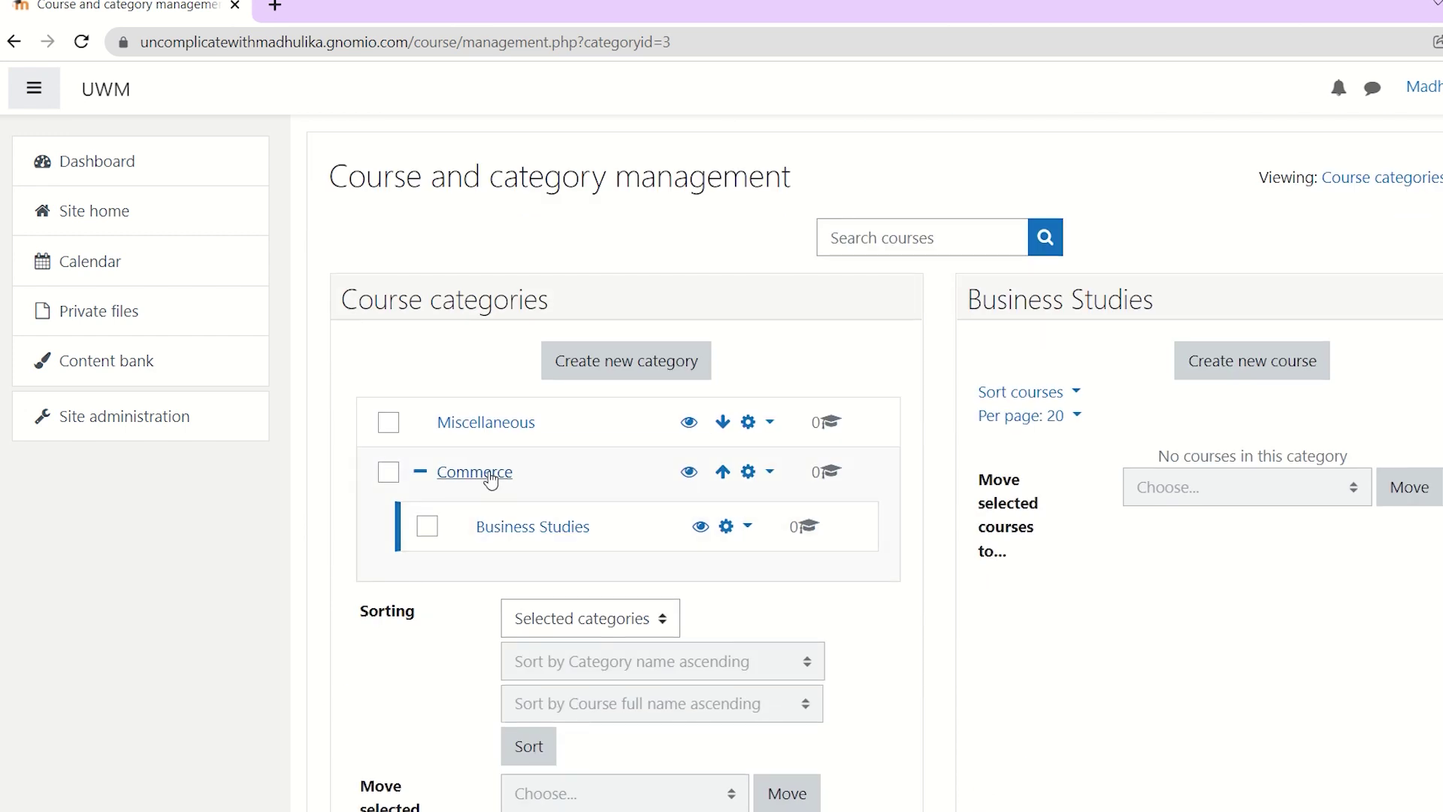
scroll(662, 477, up, 4)
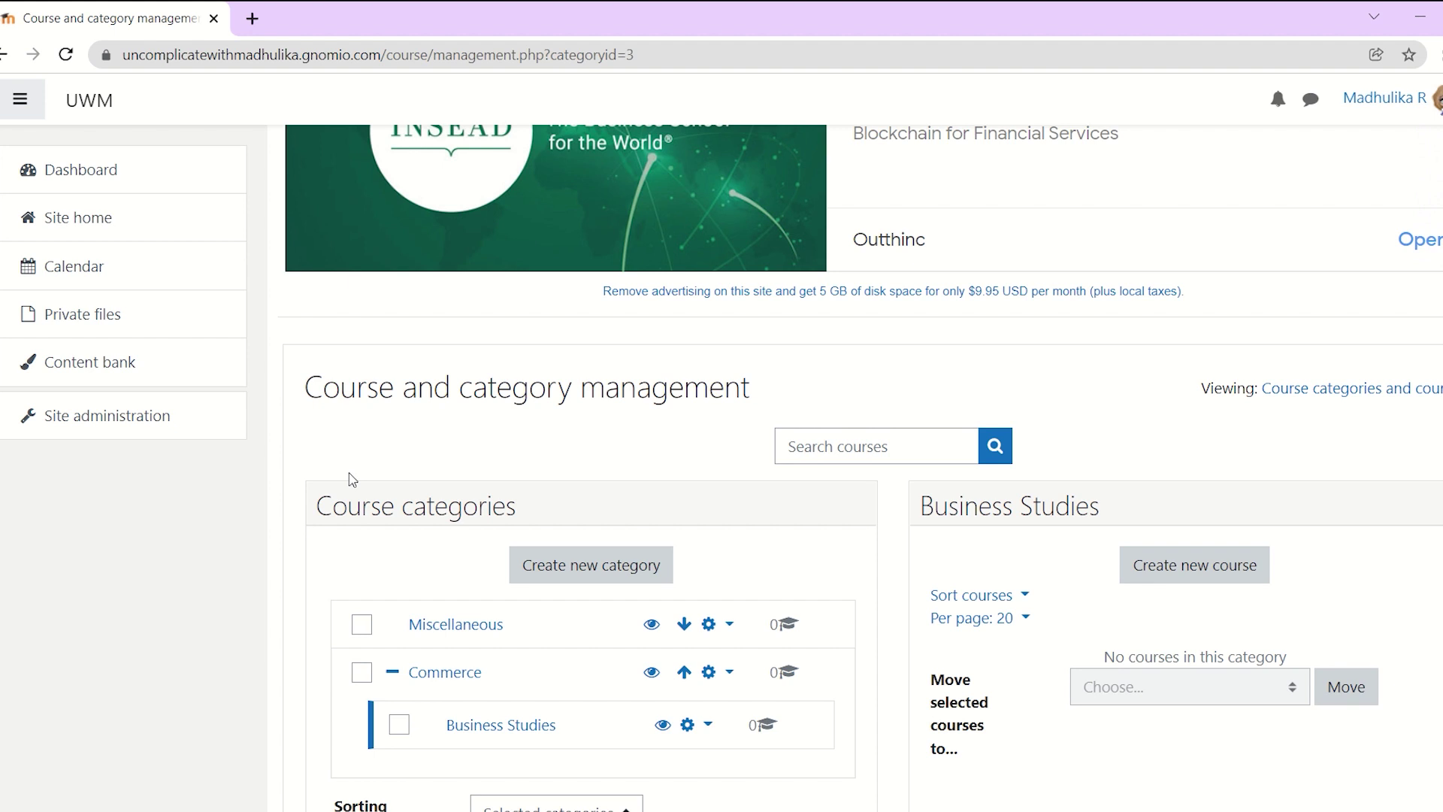
Open the Add a new course form from Site administration > Courses
click(162, 426)
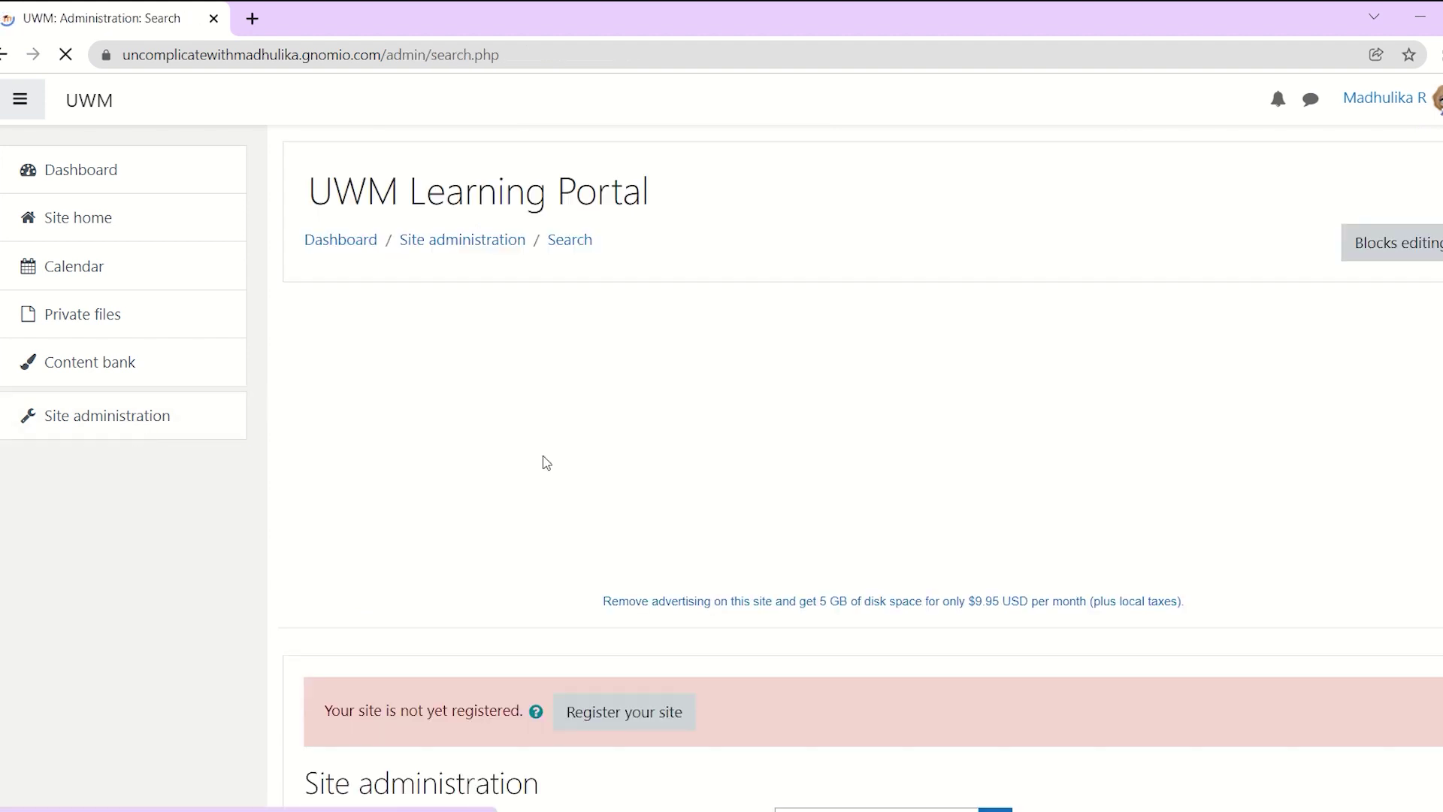
scroll(544, 461, down, 5)
click(571, 389)
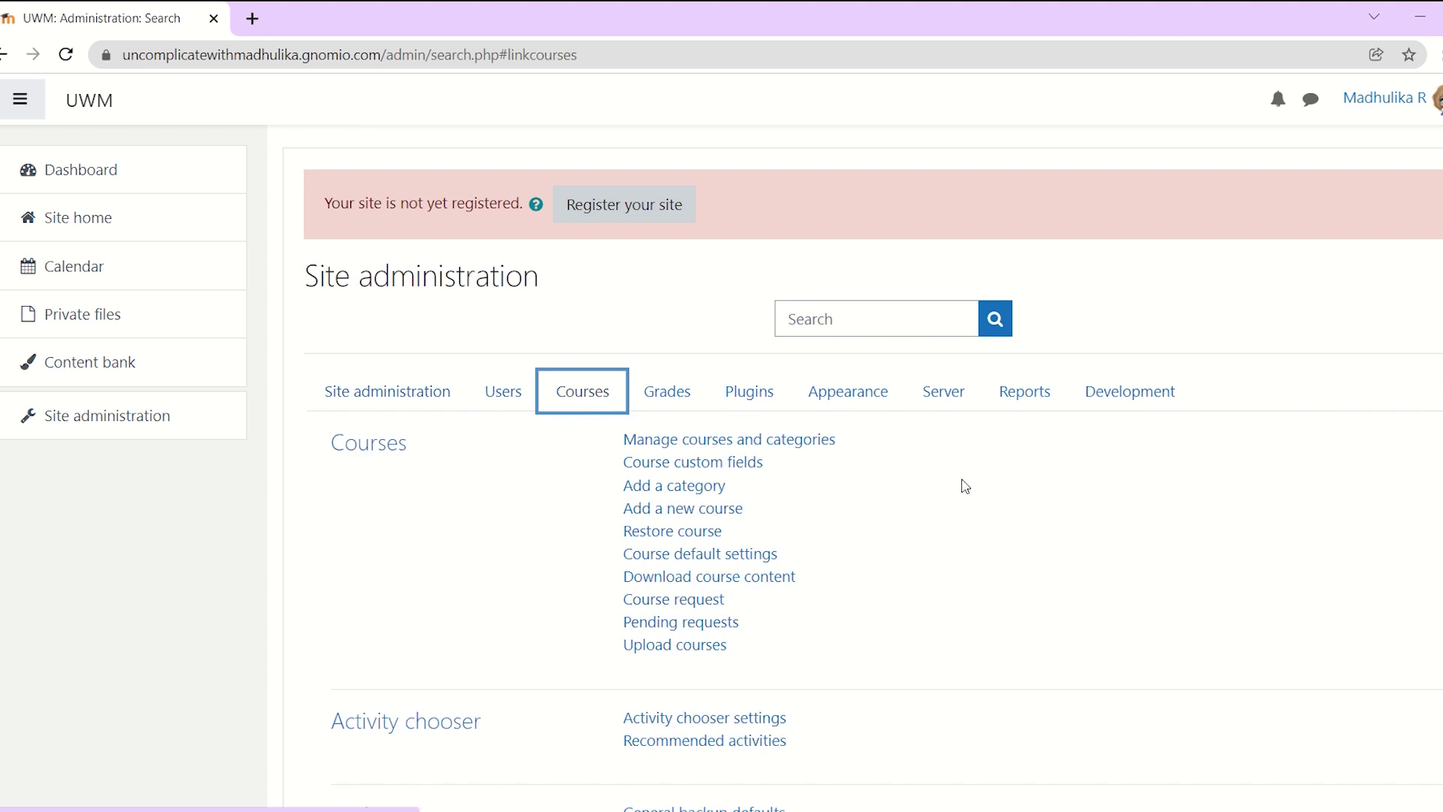
scroll(940, 478, down, 3)
click(708, 315)
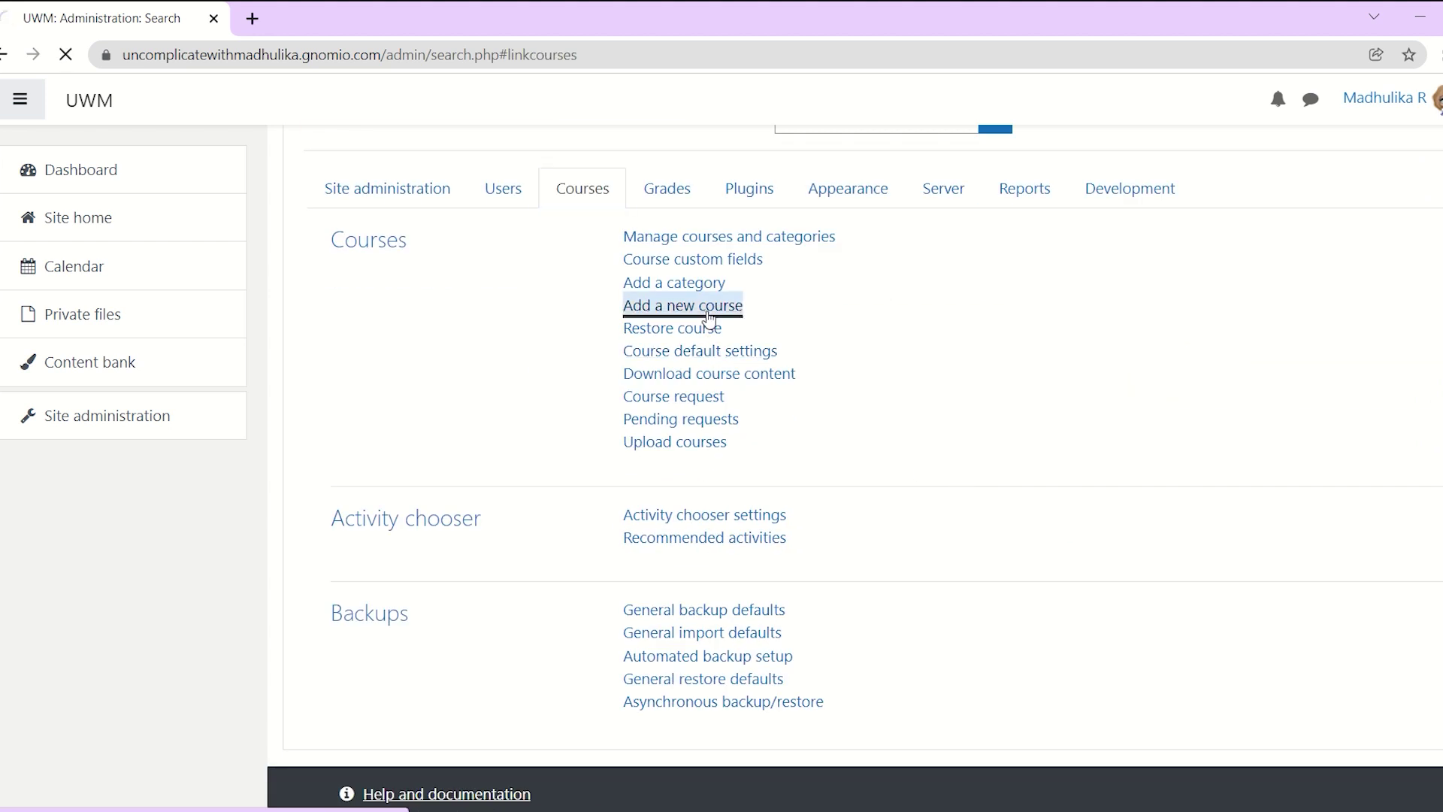
scroll(709, 319, down, 4)
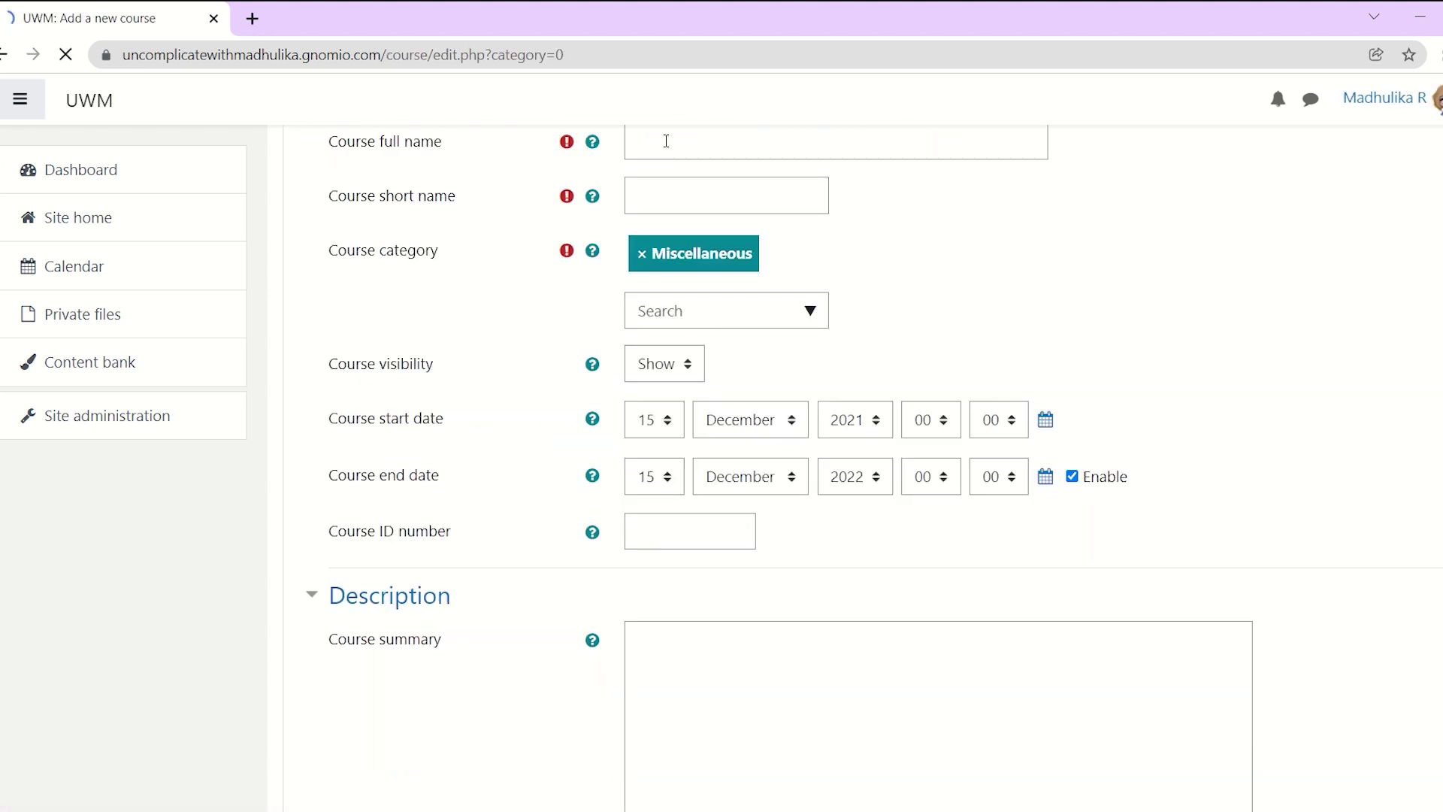
Enter full name 'Business Studies for Class XII' and short name BS_01 for the course
scroll(665, 151, up, 1)
click(683, 236)
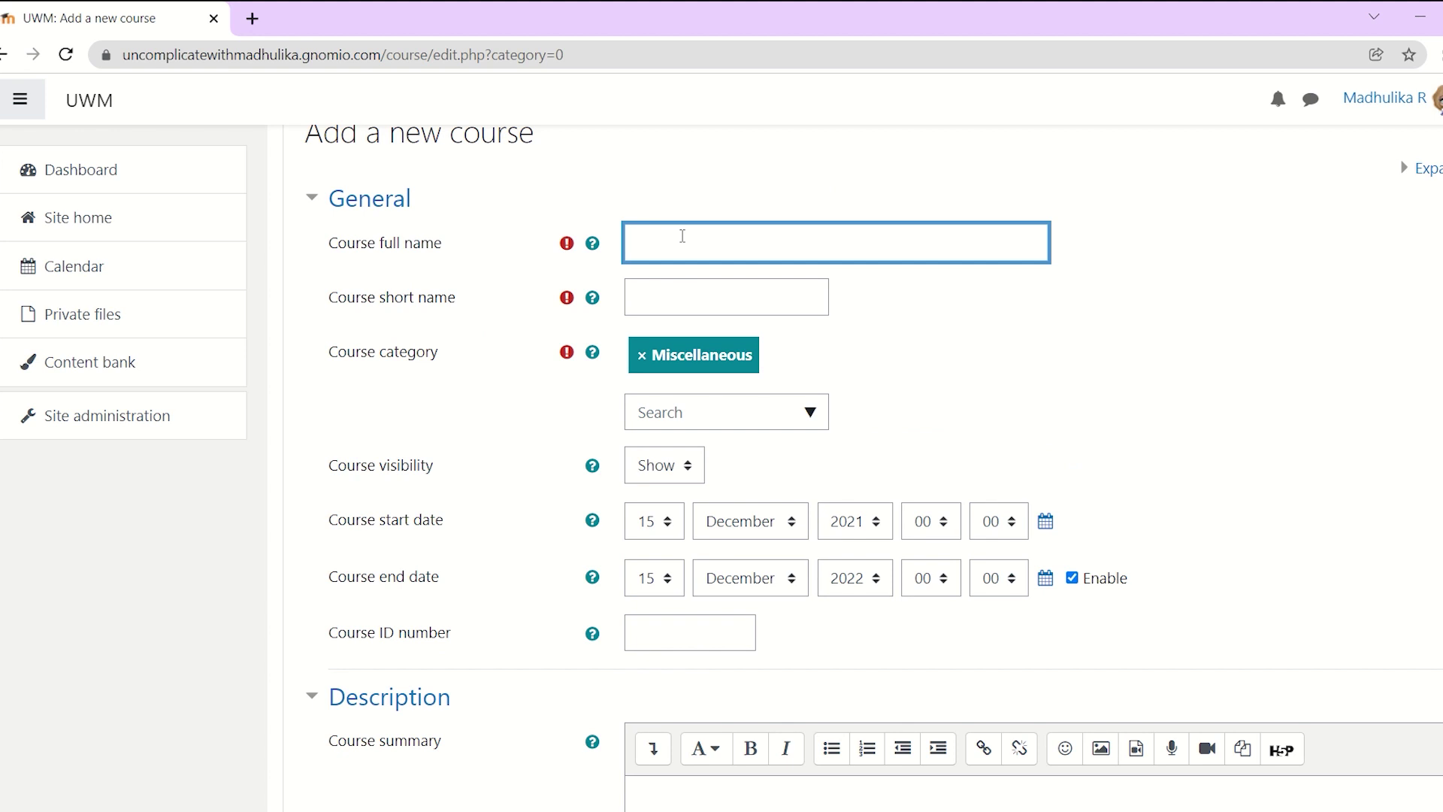
text(Business Studies for Class XII)
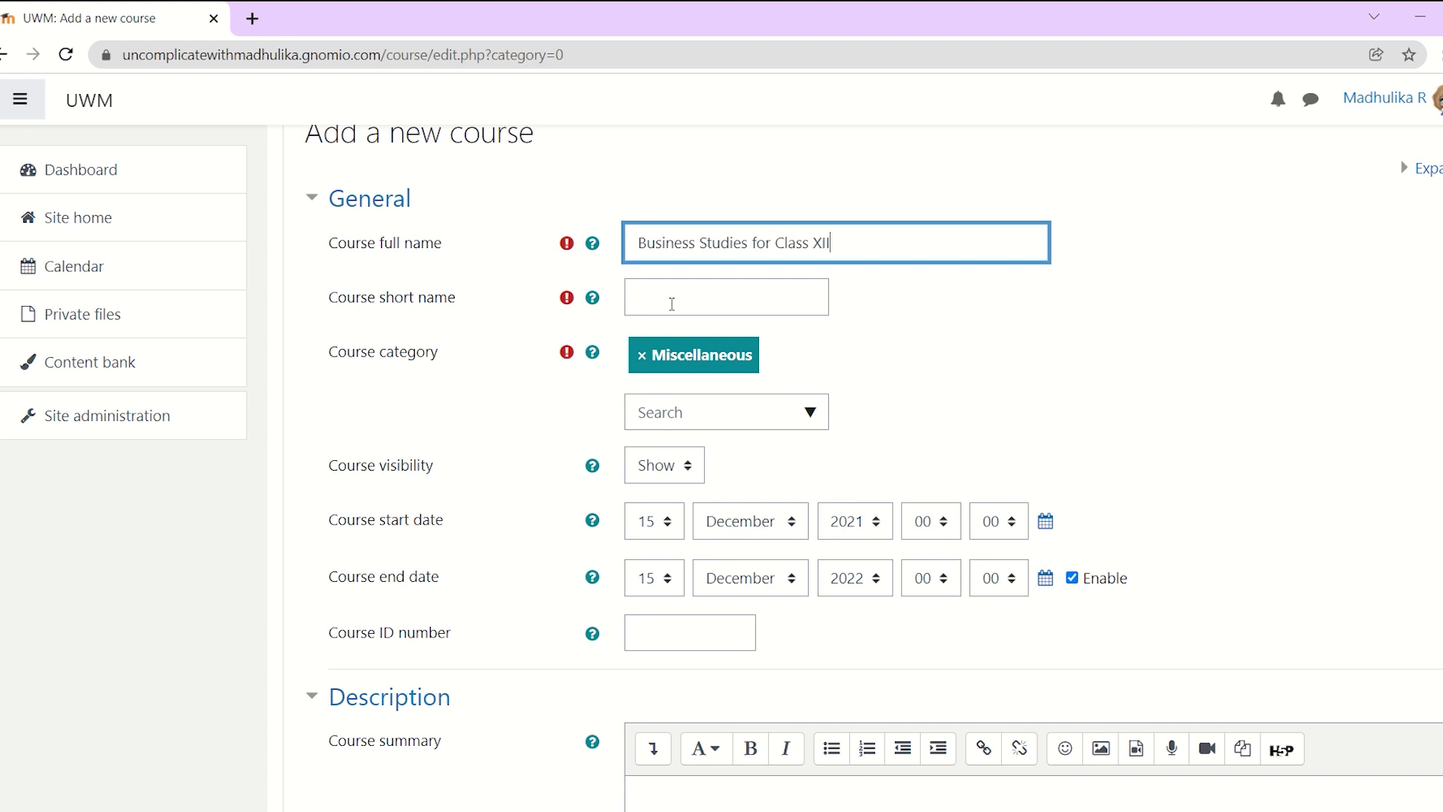
click(674, 305)
text(B)
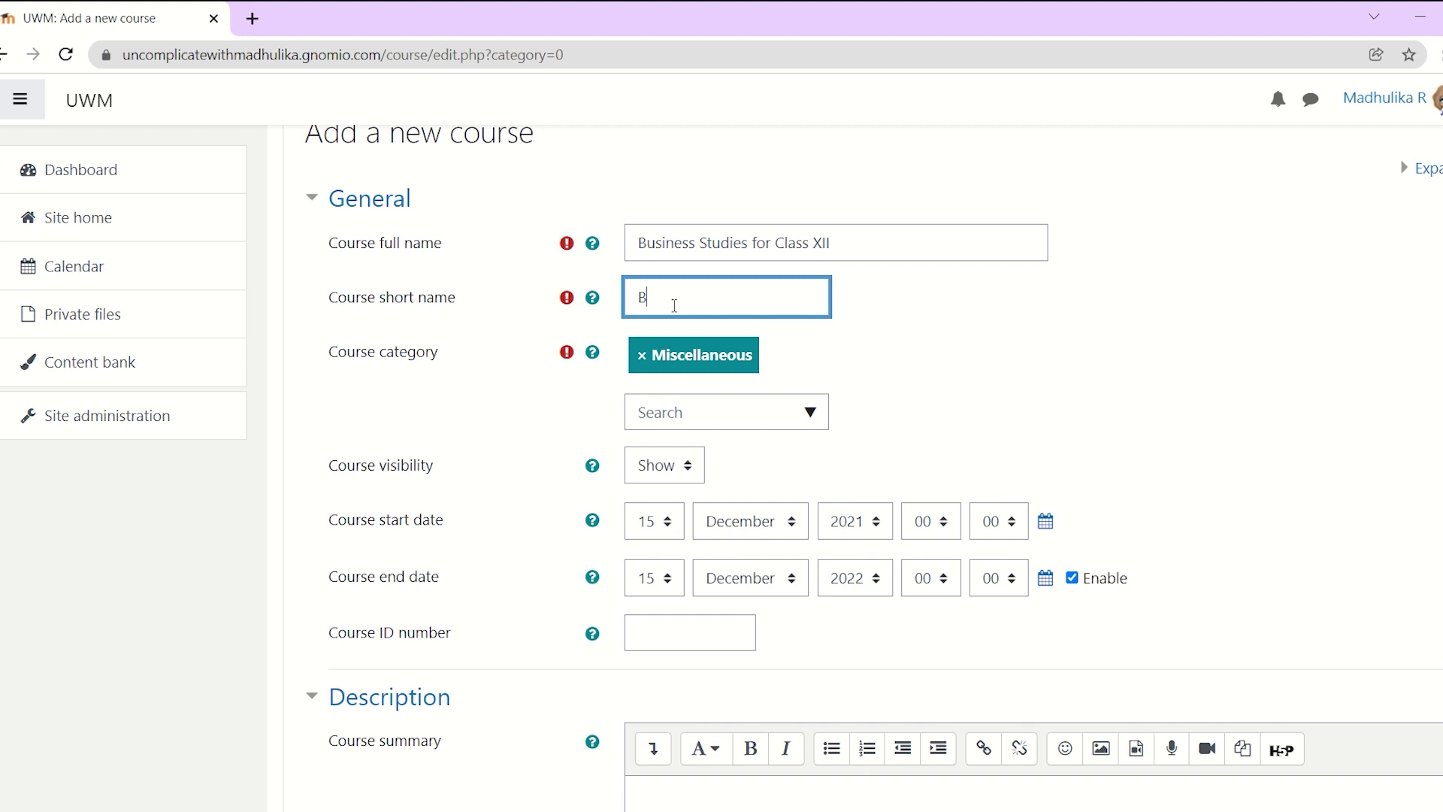
text(S_01)
click(812, 416)
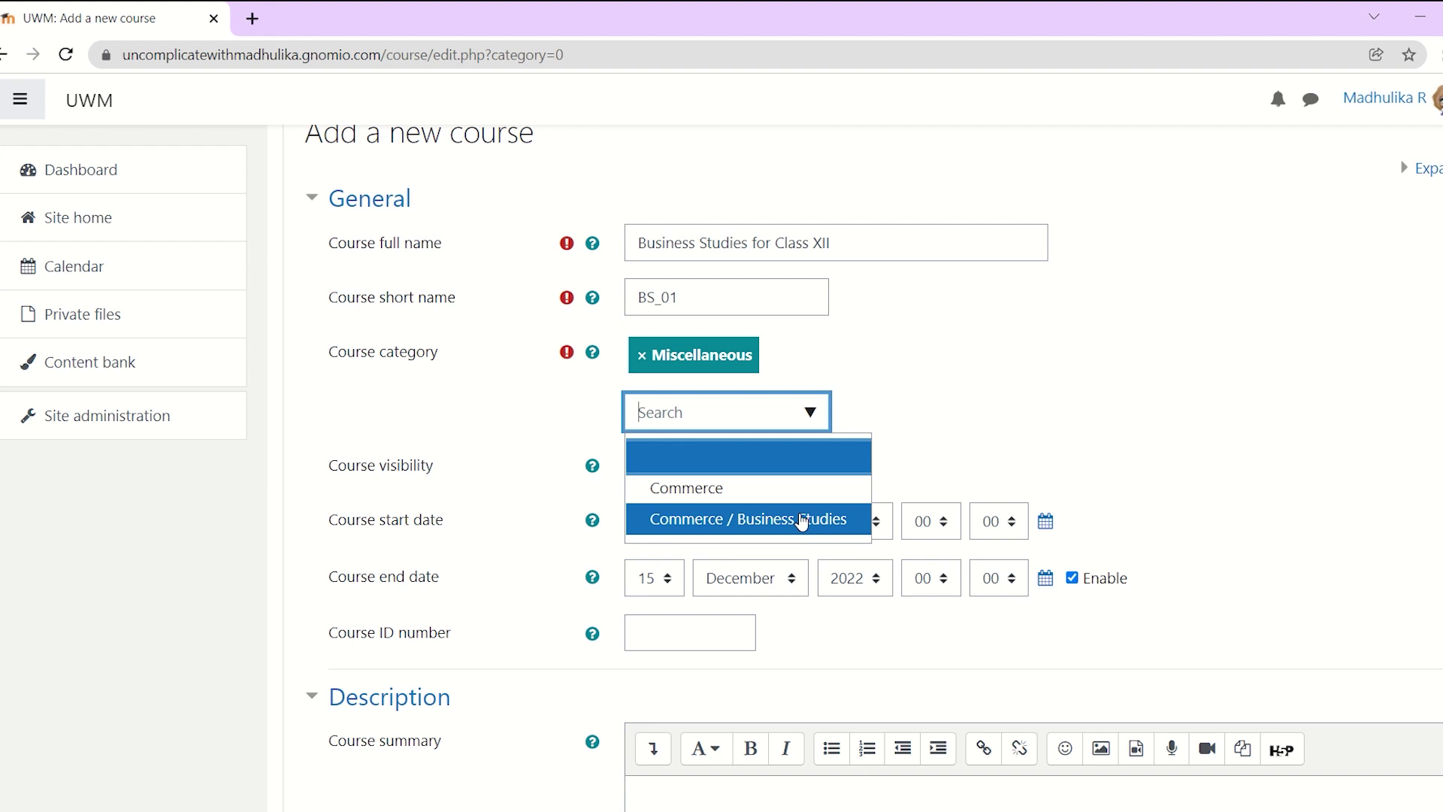
File the course under Commerce / Business Studies and keep the 15 December 2022 end date enabled
click(802, 522)
scroll(1030, 331, down, 3)
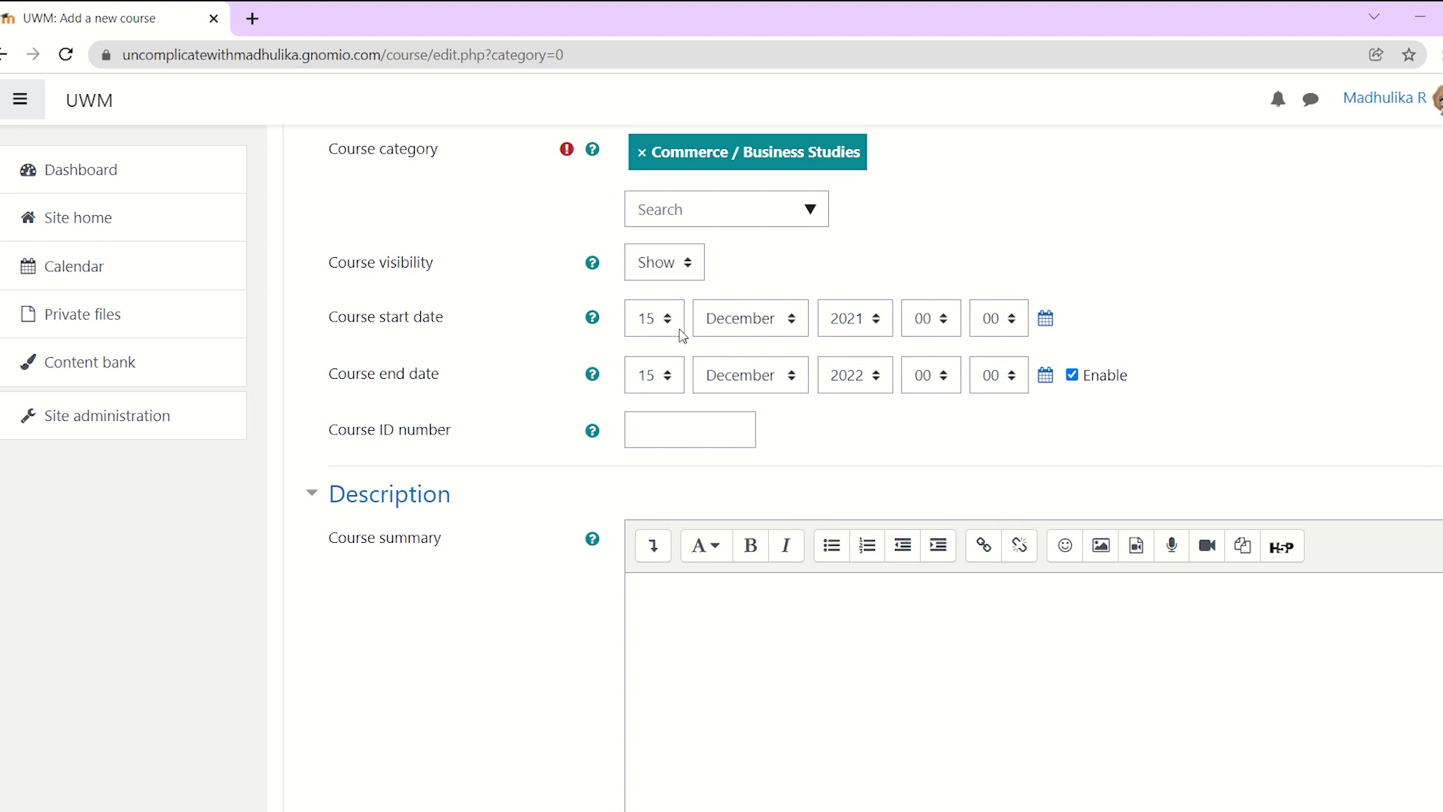
click(1073, 376)
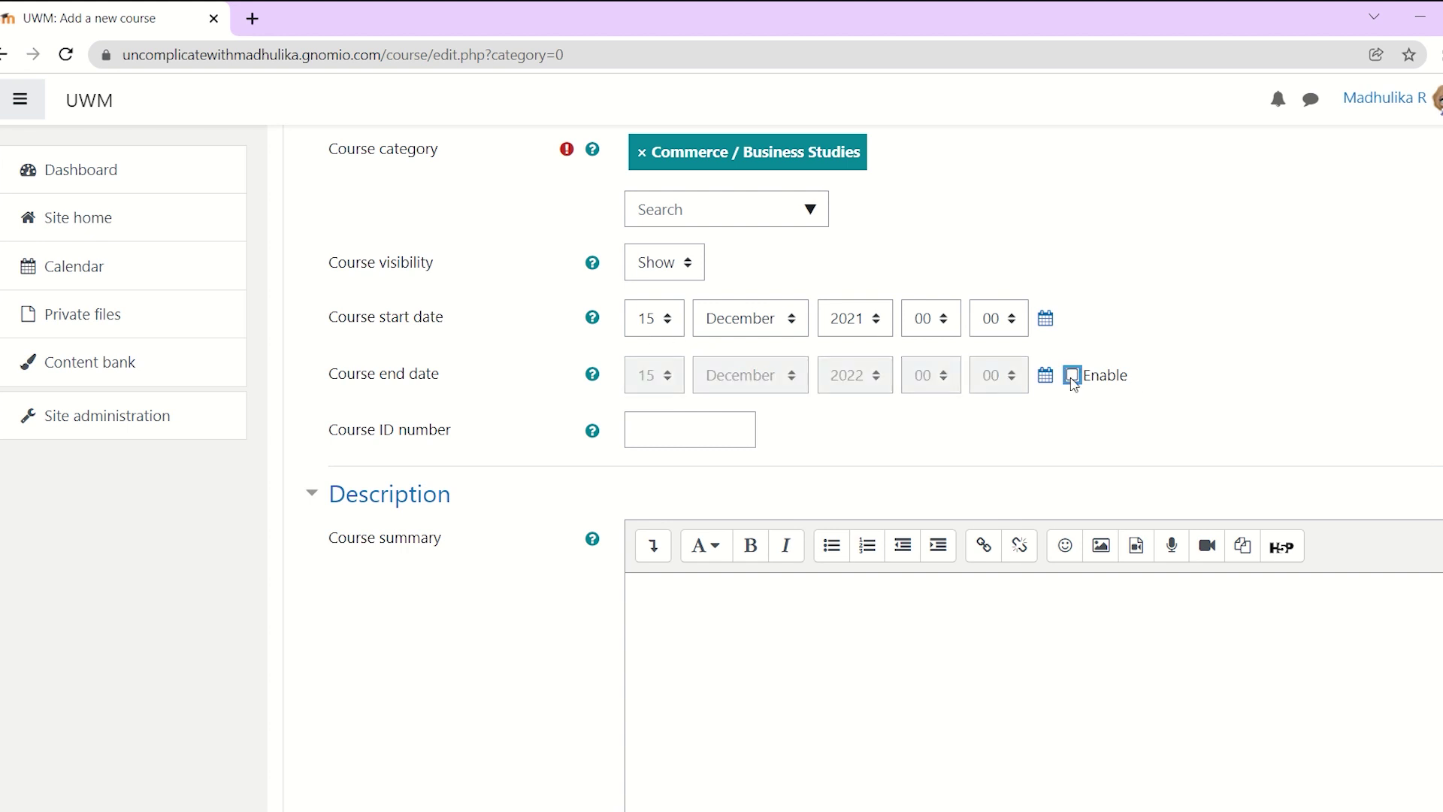
click(1073, 376)
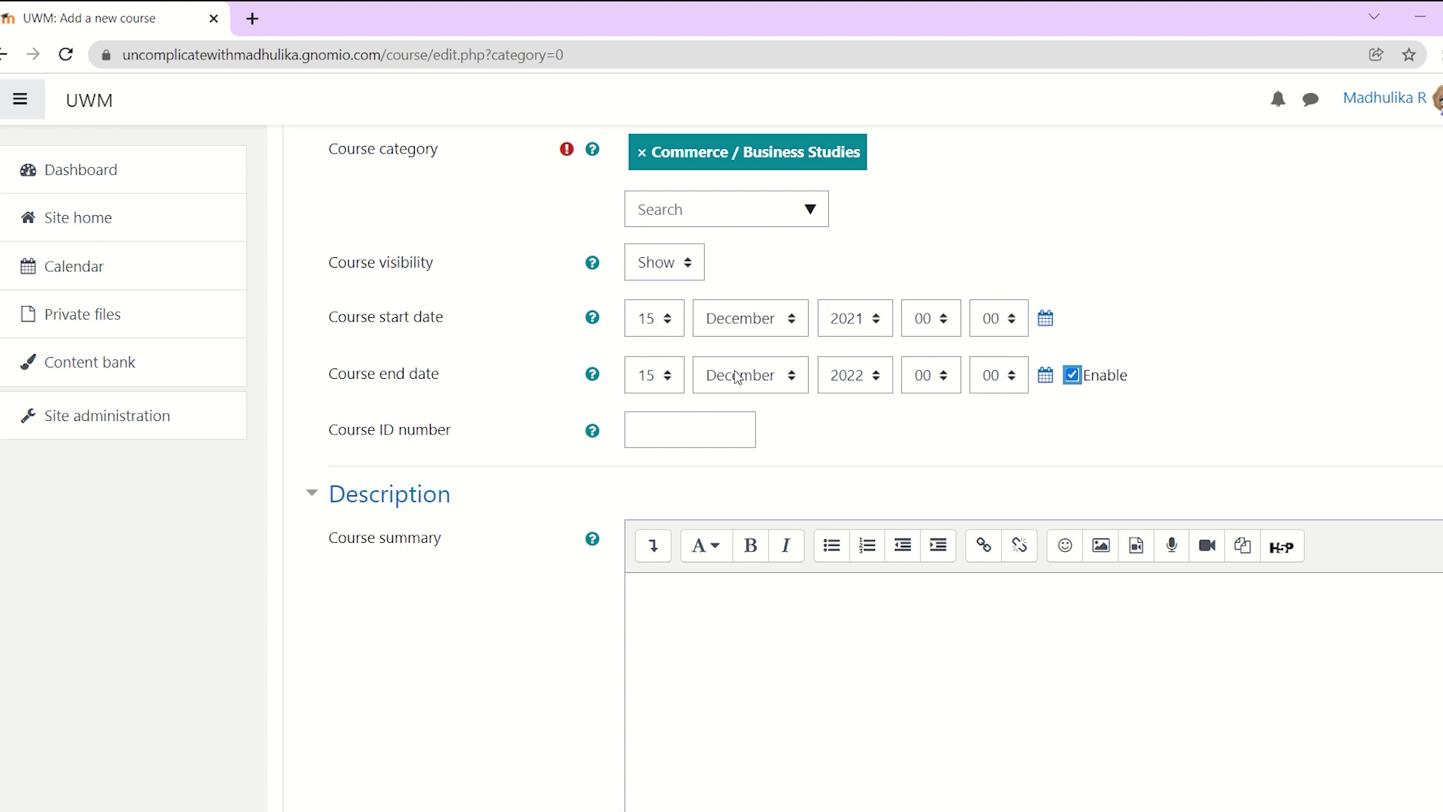
Set the course ID number to 054
scroll(737, 377, down, 1)
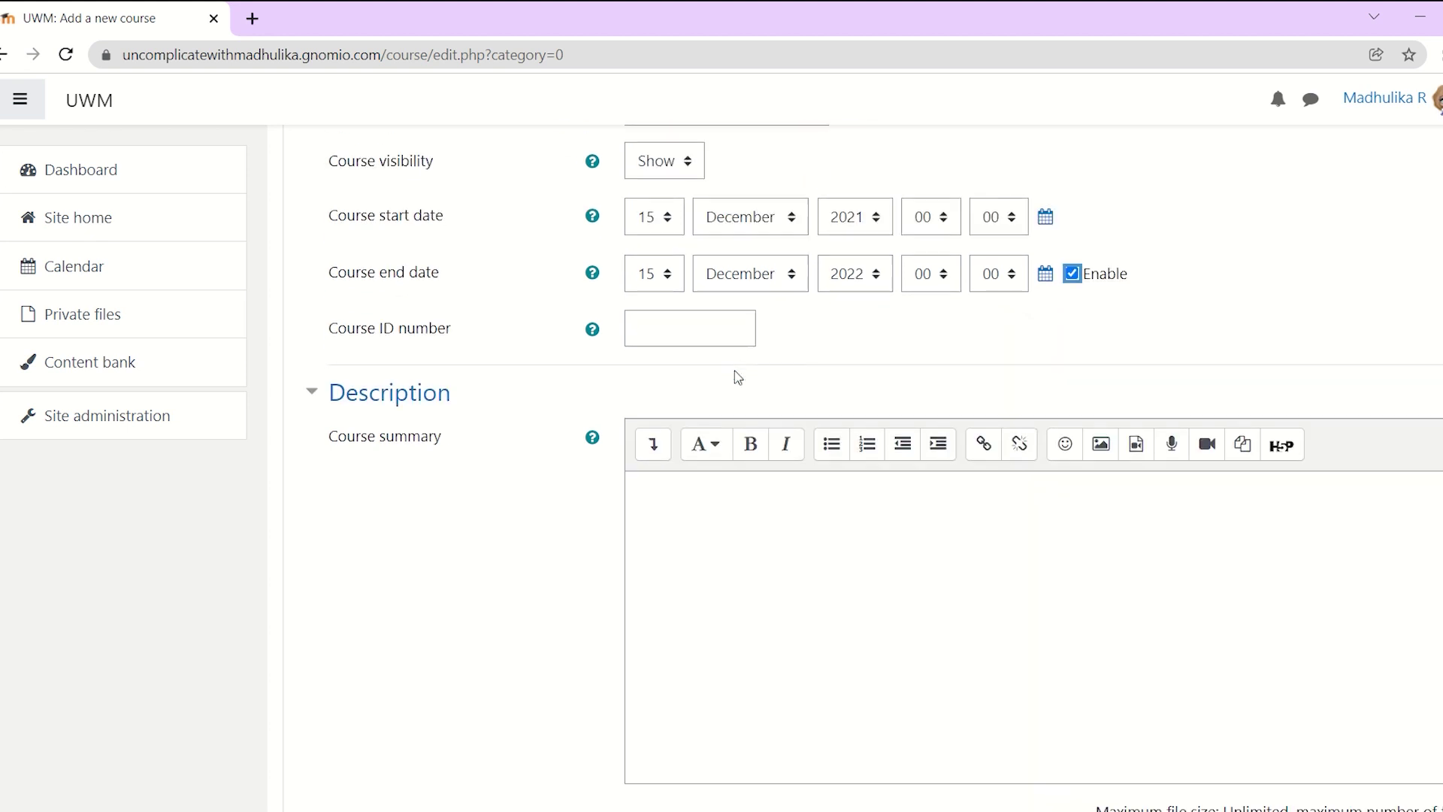
click(679, 339)
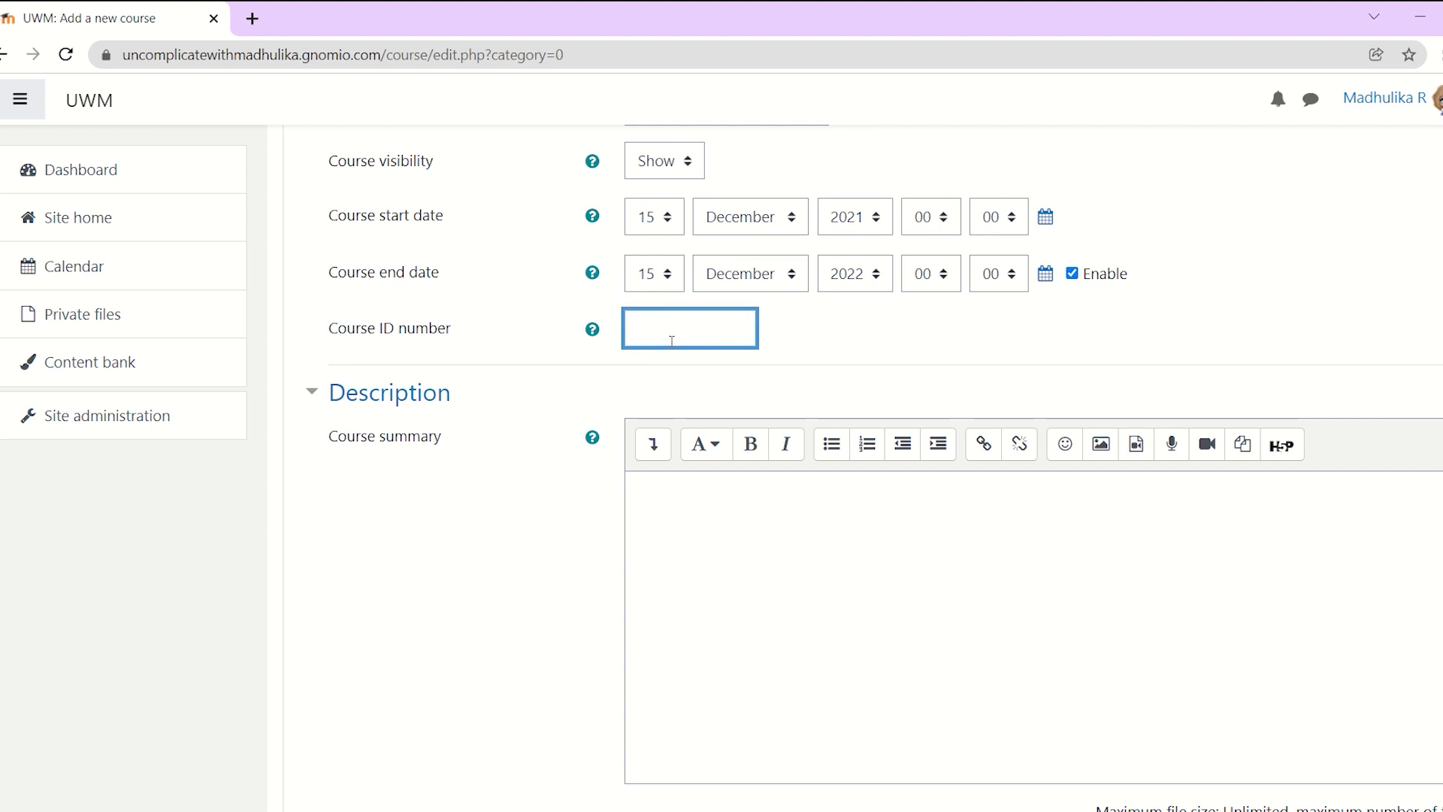
text(054)
Paste the class XII Business Studies description into the course summary
scroll(677, 499, down, 1)
click(675, 408)
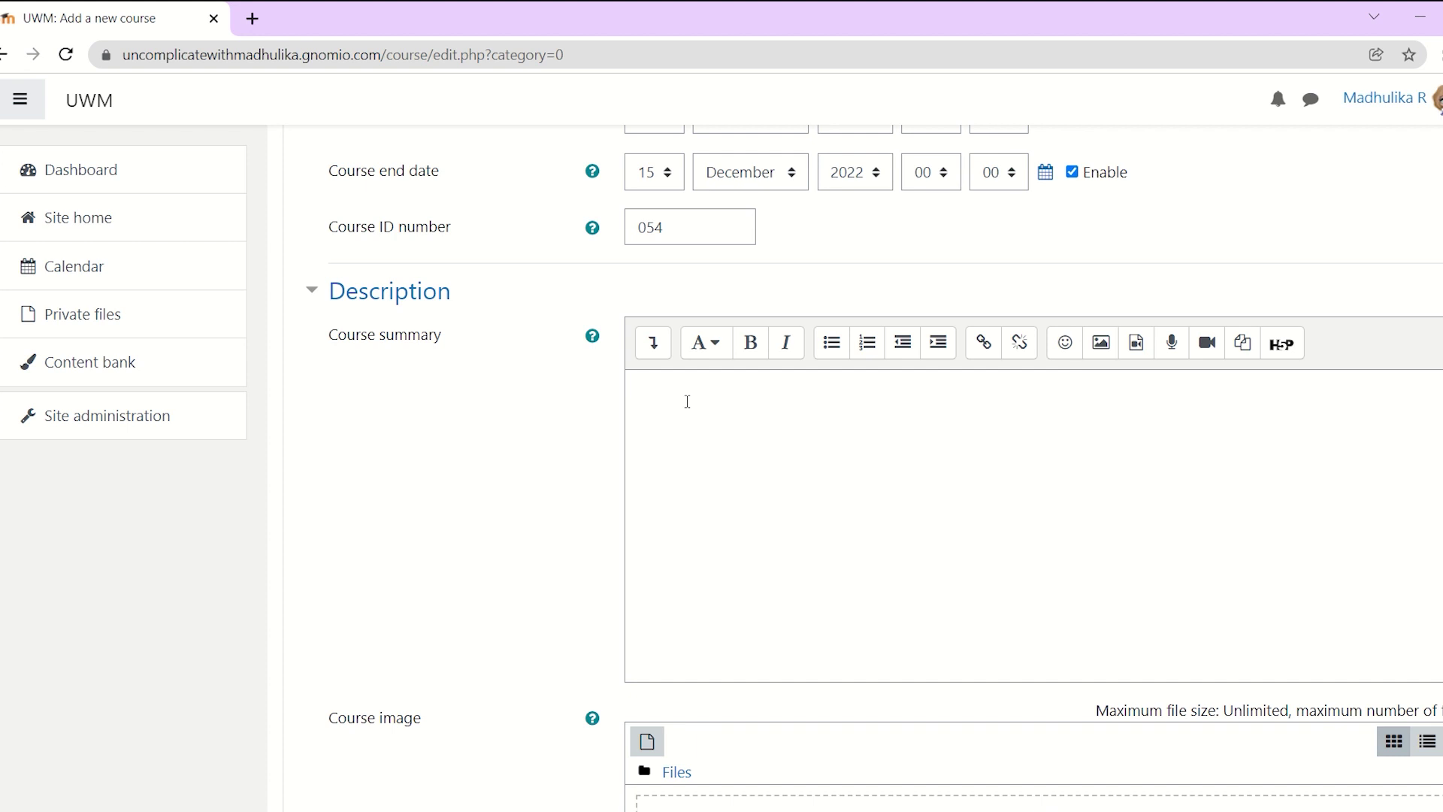
click(687, 402)
text(This course is for Commerce students of class XII studying Business Studies)
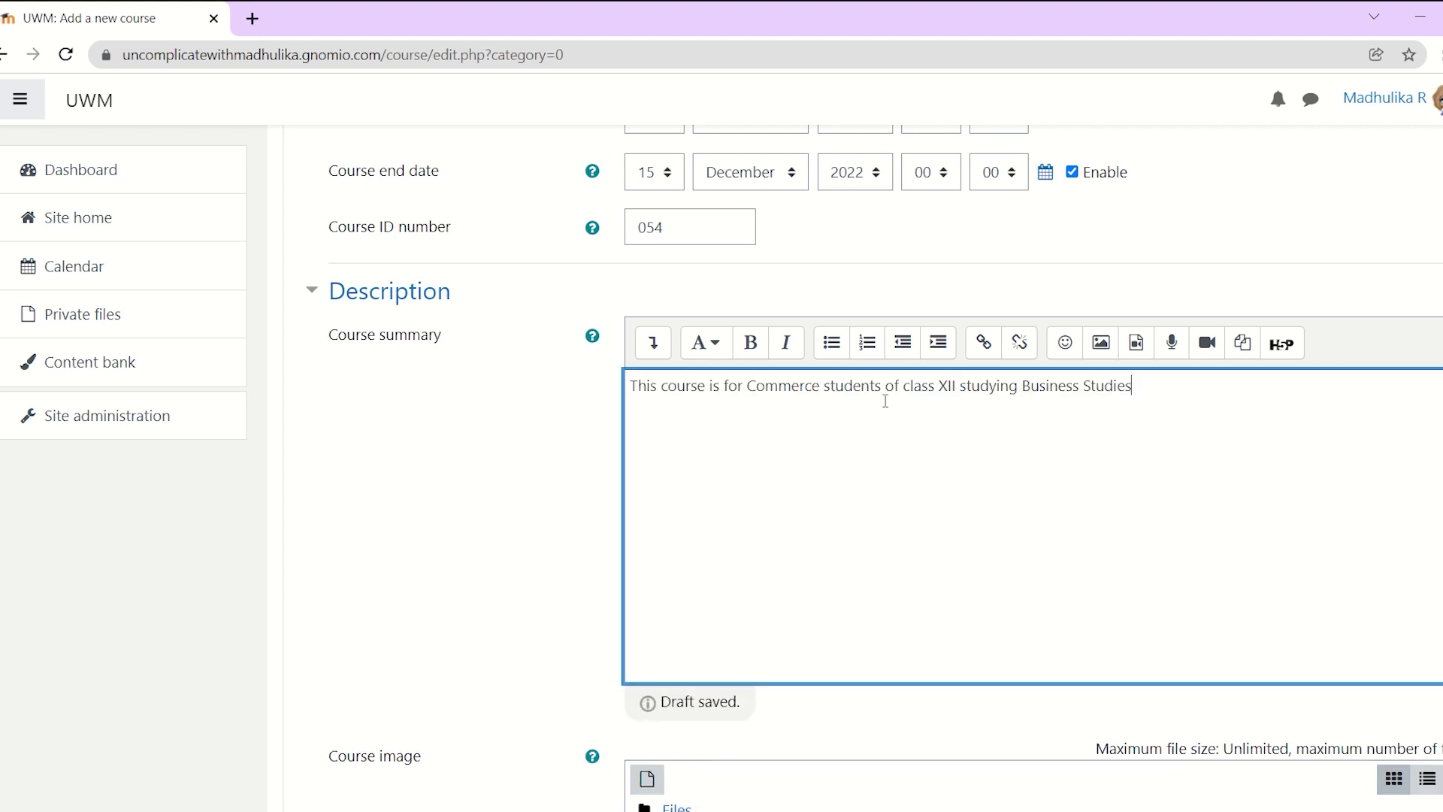
text(.)
key(Return)
Add the line 'Course core team: Prof A, Prof B and others' with its label in bold
text(Course crea)
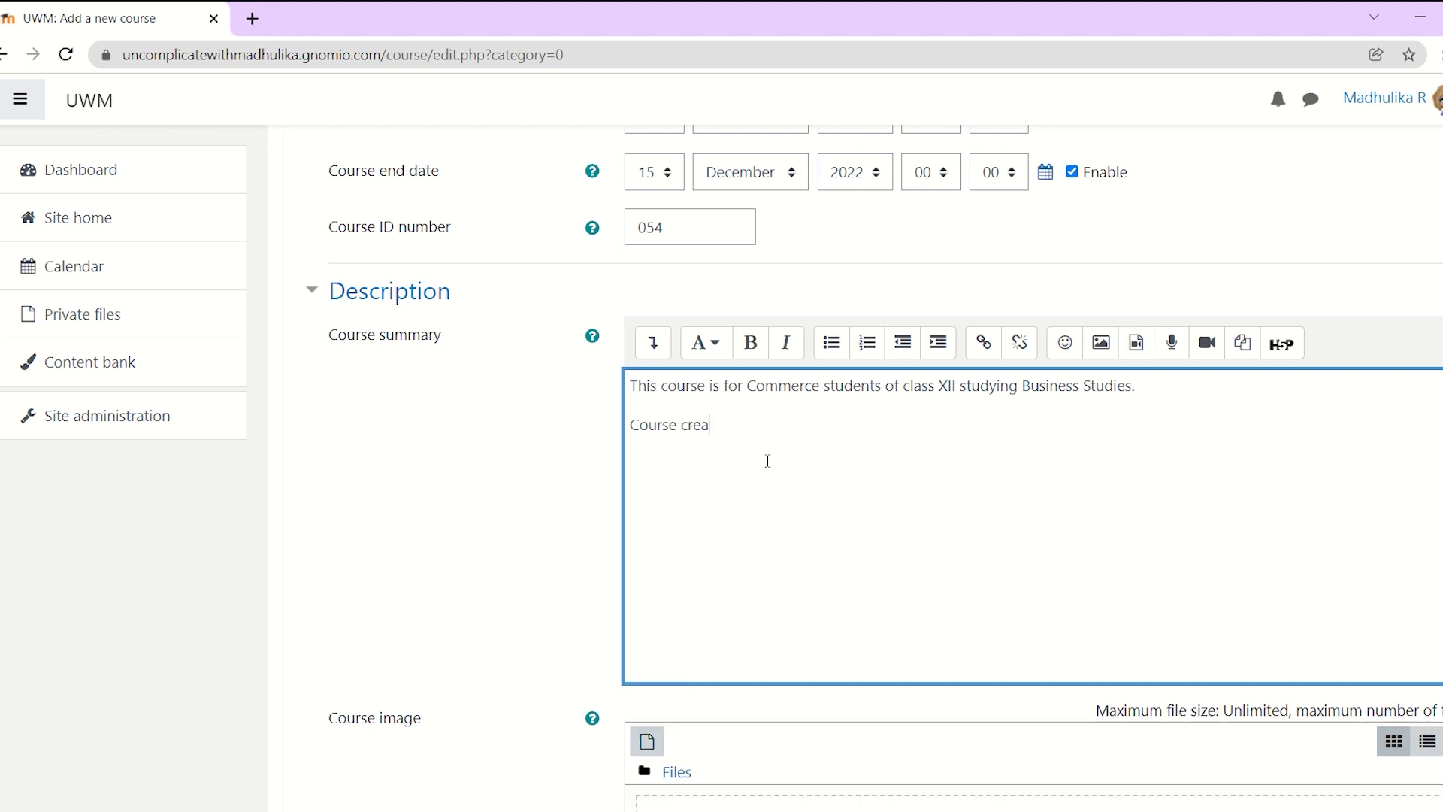
key(BackSpace)
key(BackSpace)
key(BackSpace)
key(BackSpace)
text(core team:  Prof A, Prof B and others)
key(Return)
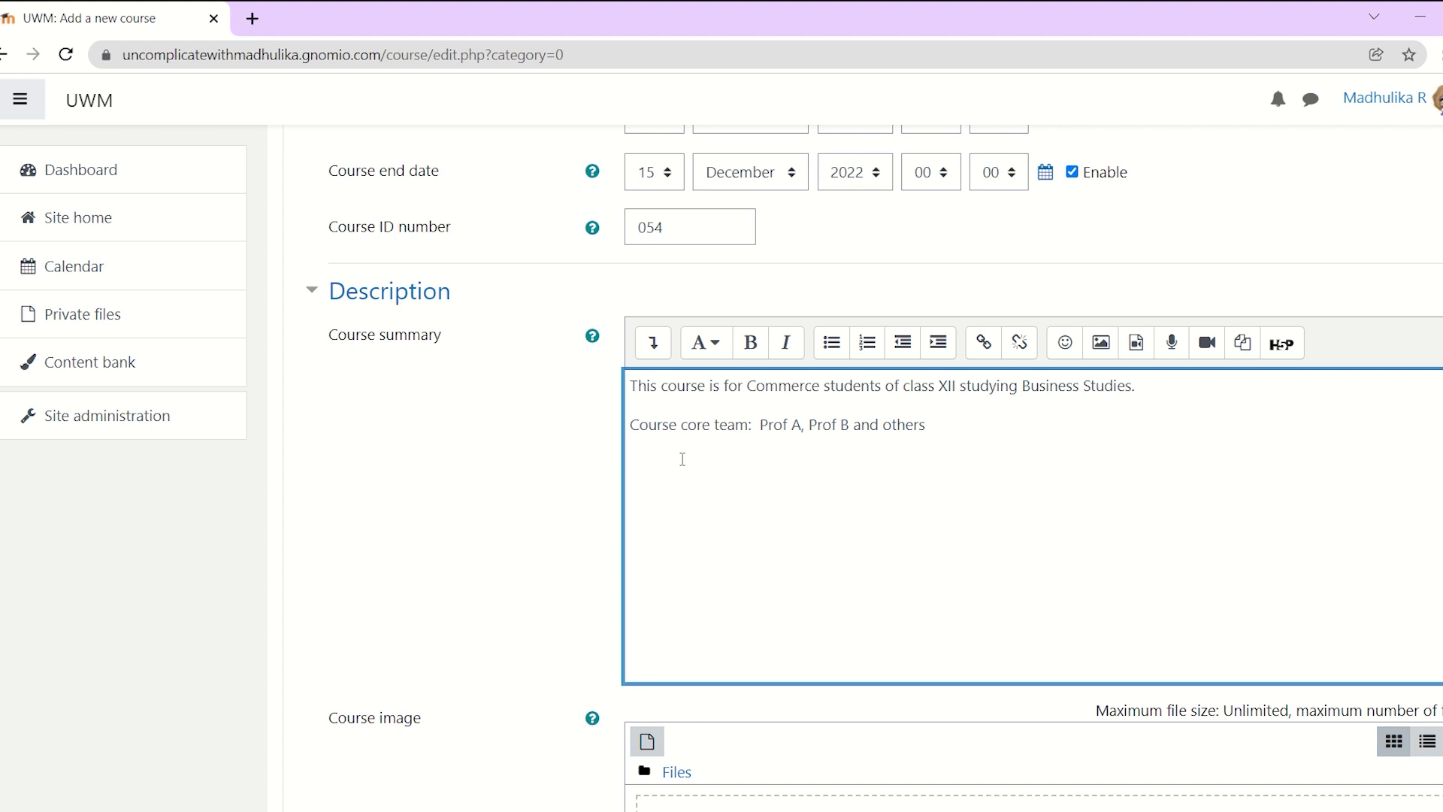
drag(631, 425, 755, 432)
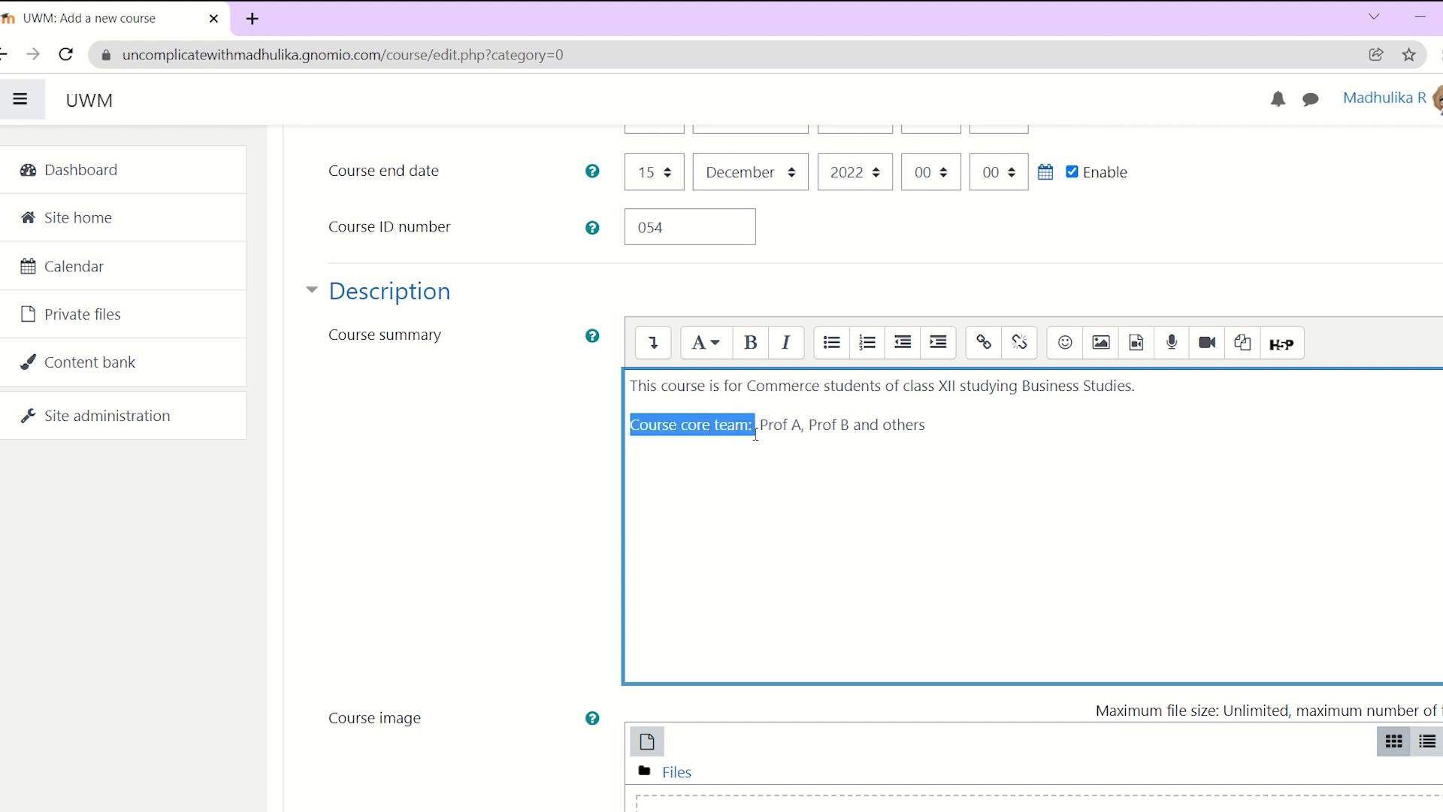
key(ctrl+b)
click(936, 444)
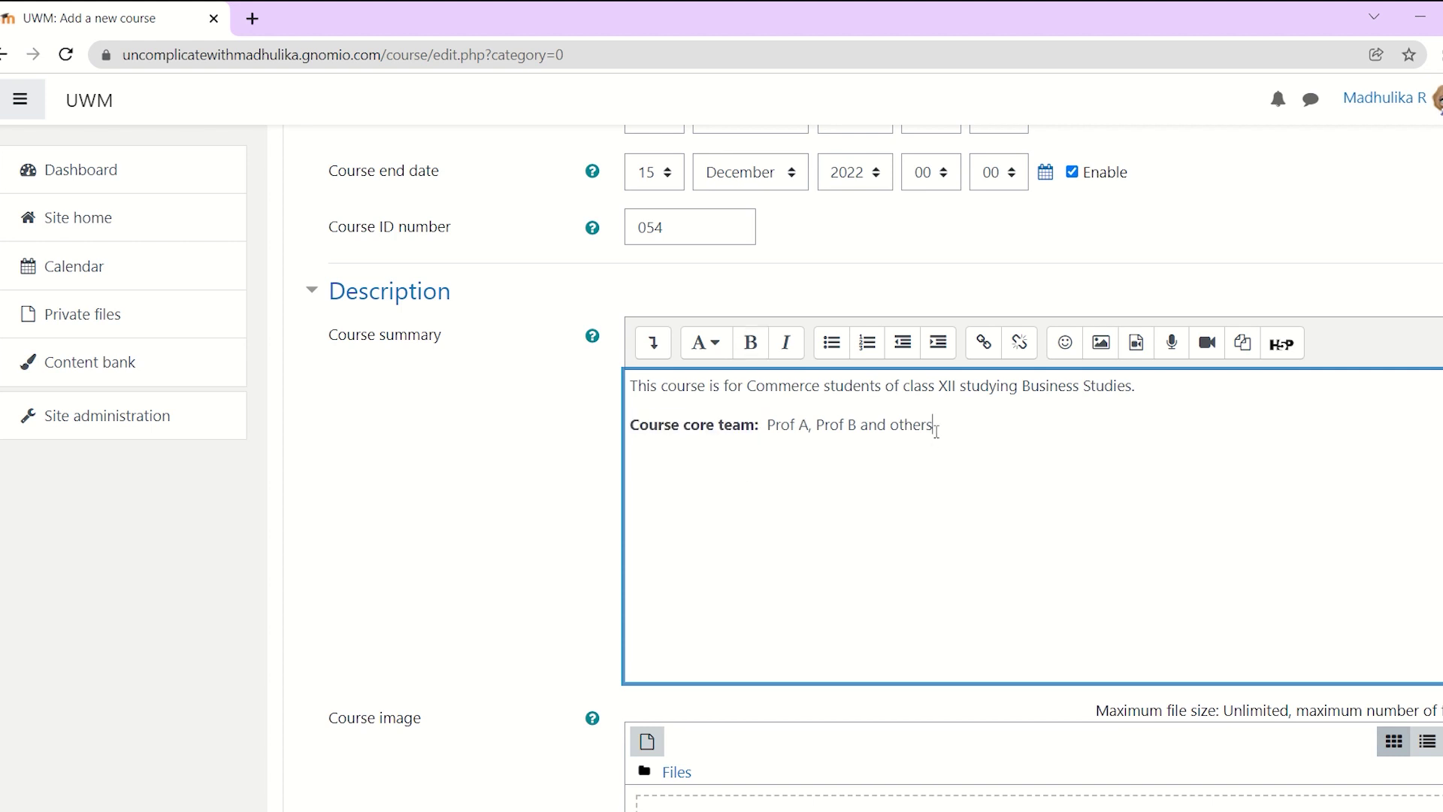
Add a 'Syllabus: [click here]' line with the Syllabus: label in bold
text(Syllabus: [click here])
key(ctrl+b)
drag(615, 474, 775, 464)
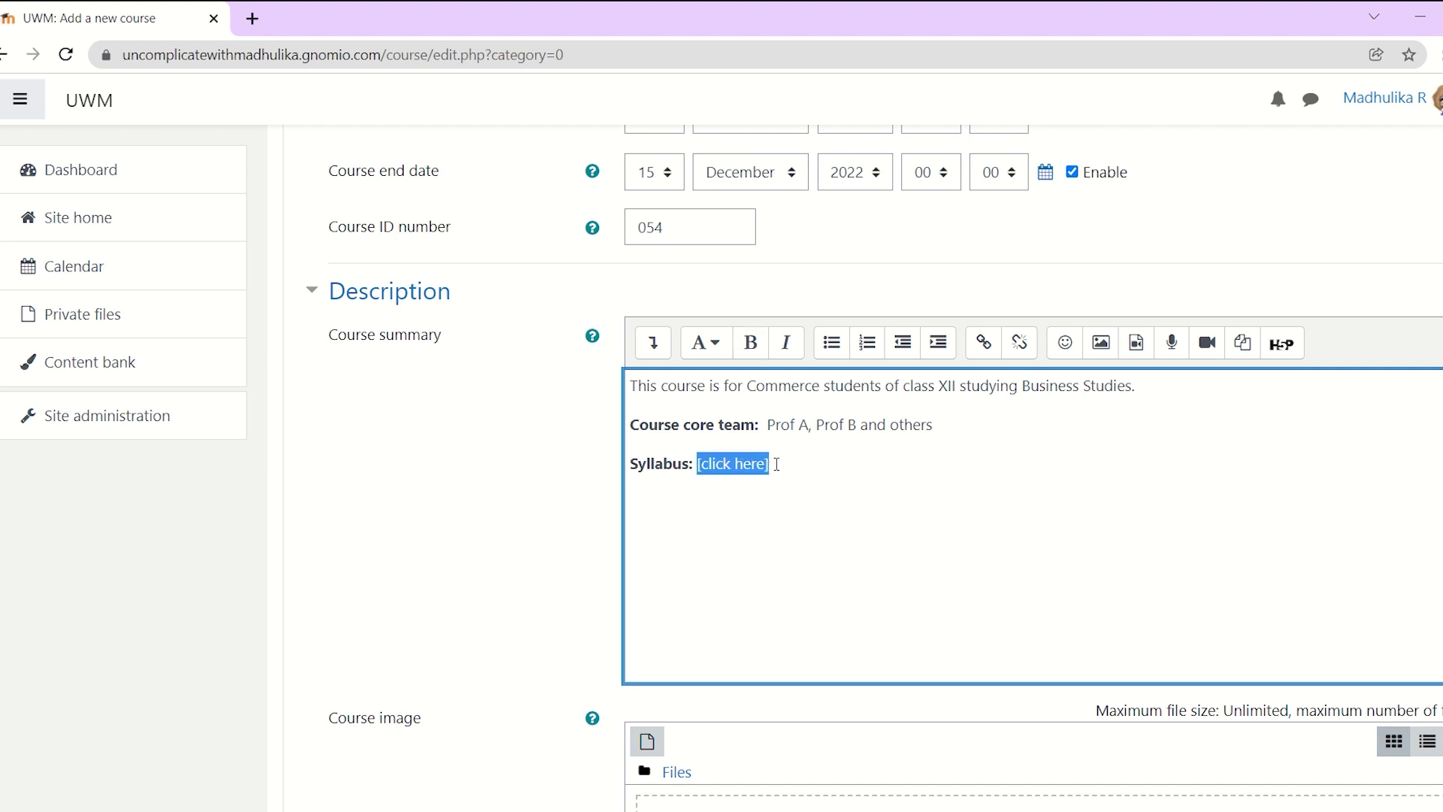
Link the '[click here]' text to the pasted syllabus PDF address
click(982, 344)
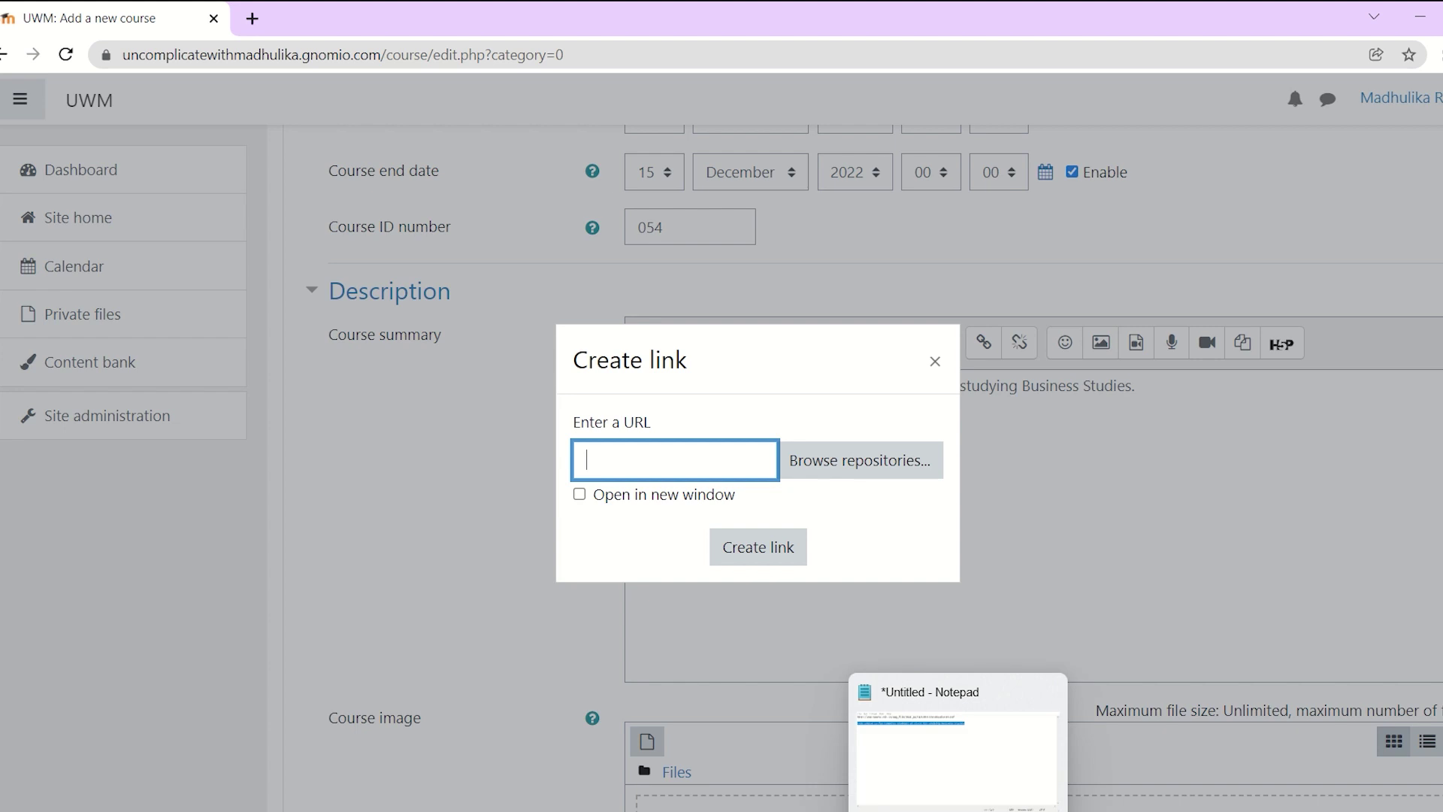
click(618, 462)
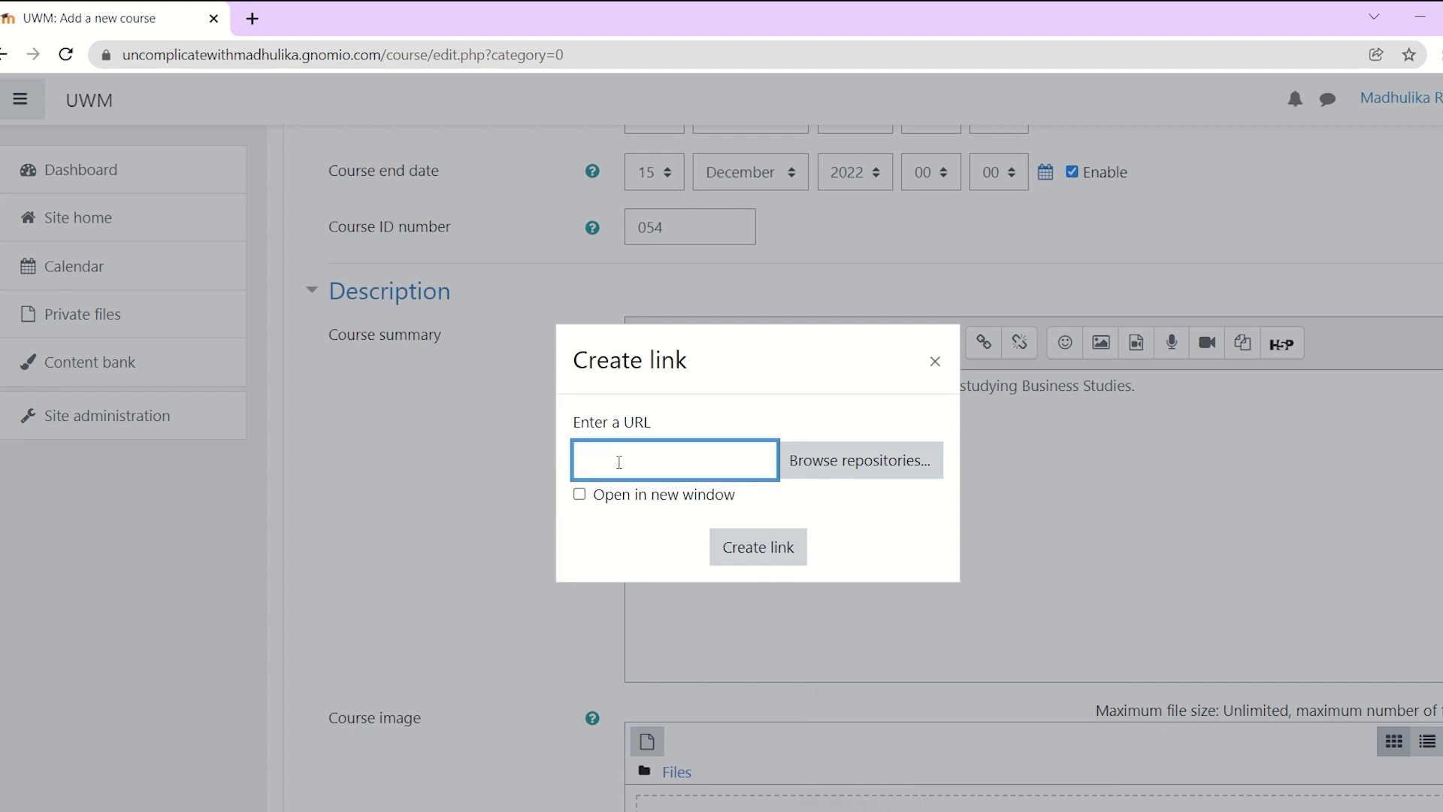
key(ctrl+v)
click(744, 547)
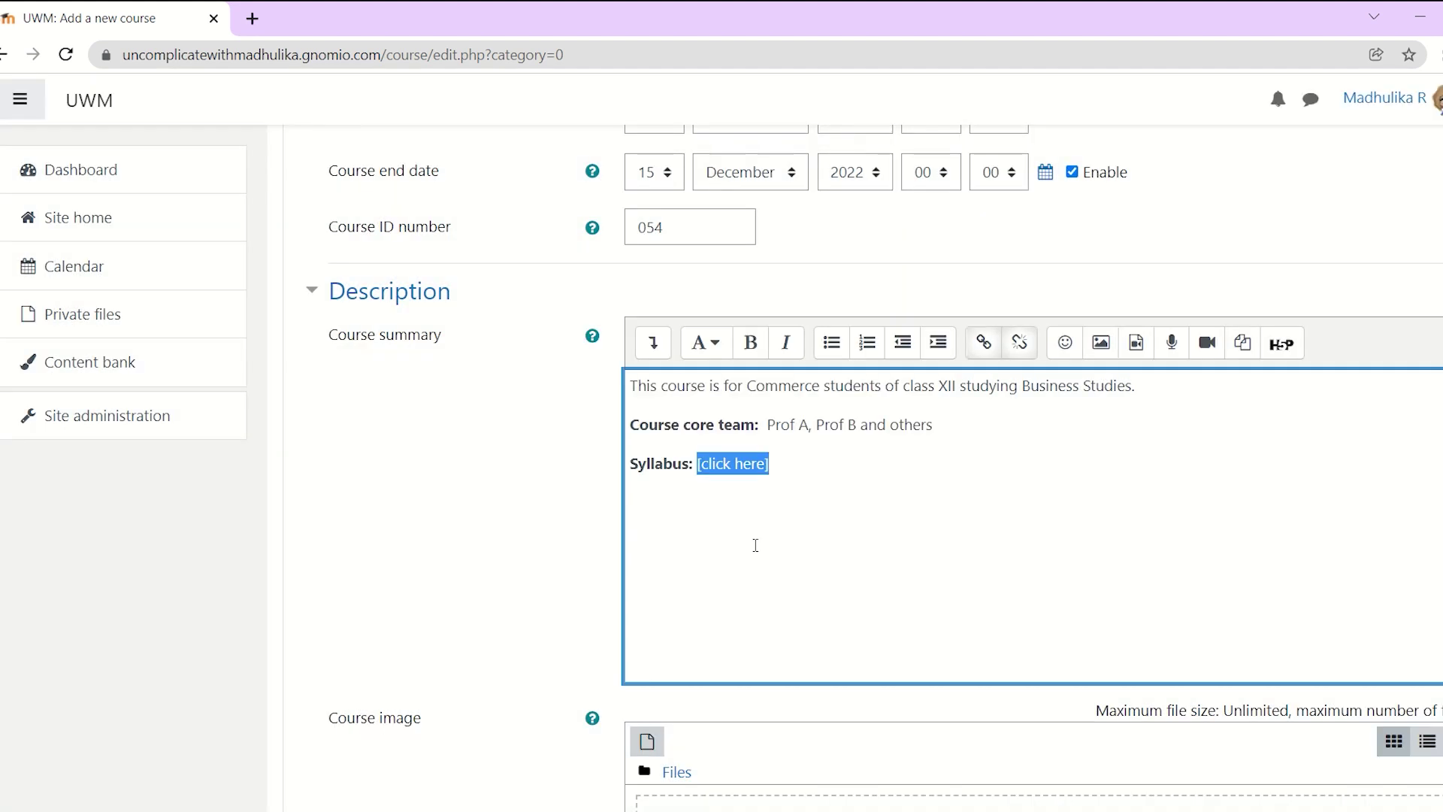
click(785, 462)
Add a 'Total Marks: 100' line below Syllabus, with 'Total Marks:' in bold
key(Return)
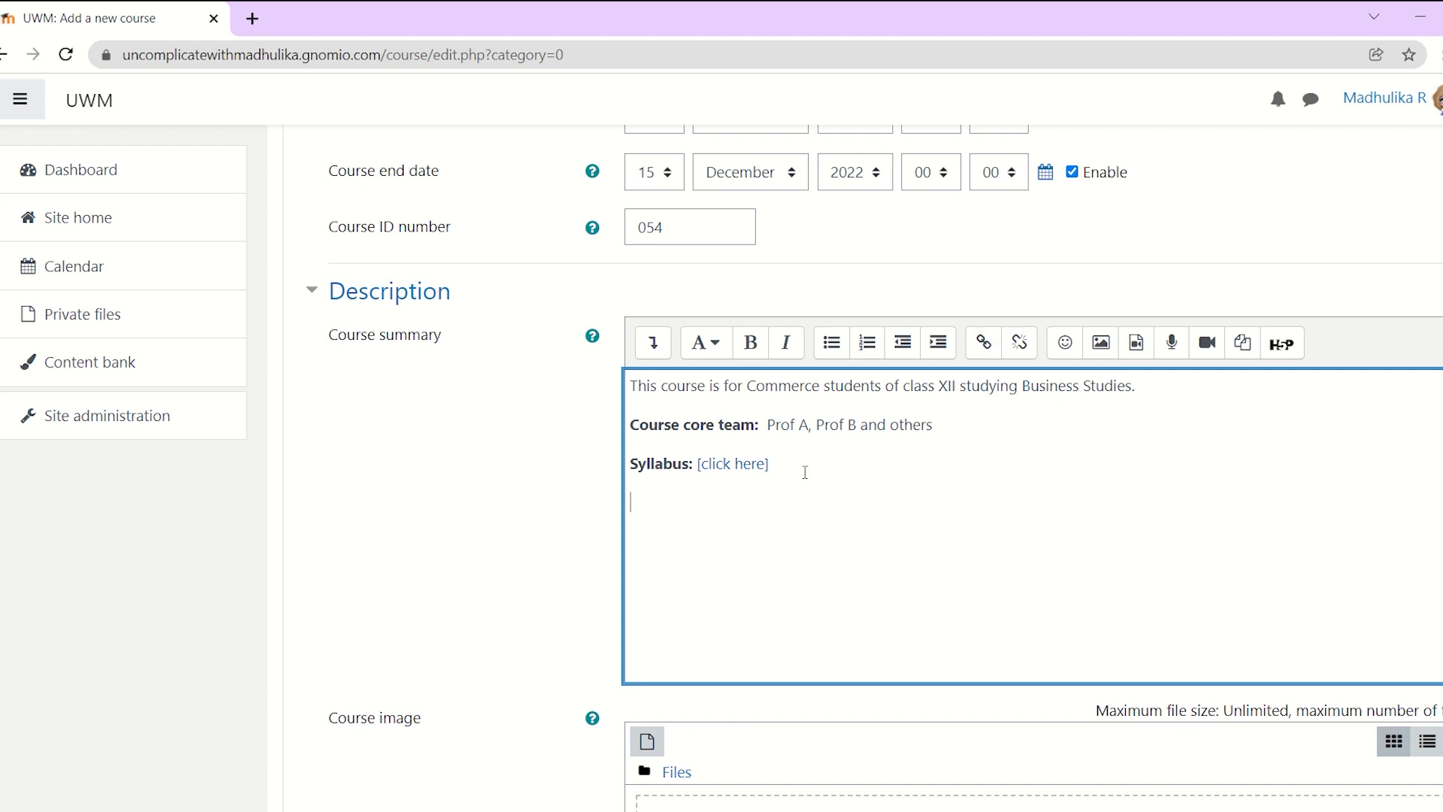
text(Ma)
key(BackSpace)
key(BackSpace)
key(BackSpace)
text(Total)
key(BackSpace)
key(BackSpace)
key(BackSpace)
key(BackSpace)
key(BackSpace)
key(Return)
text(Total Marks:)
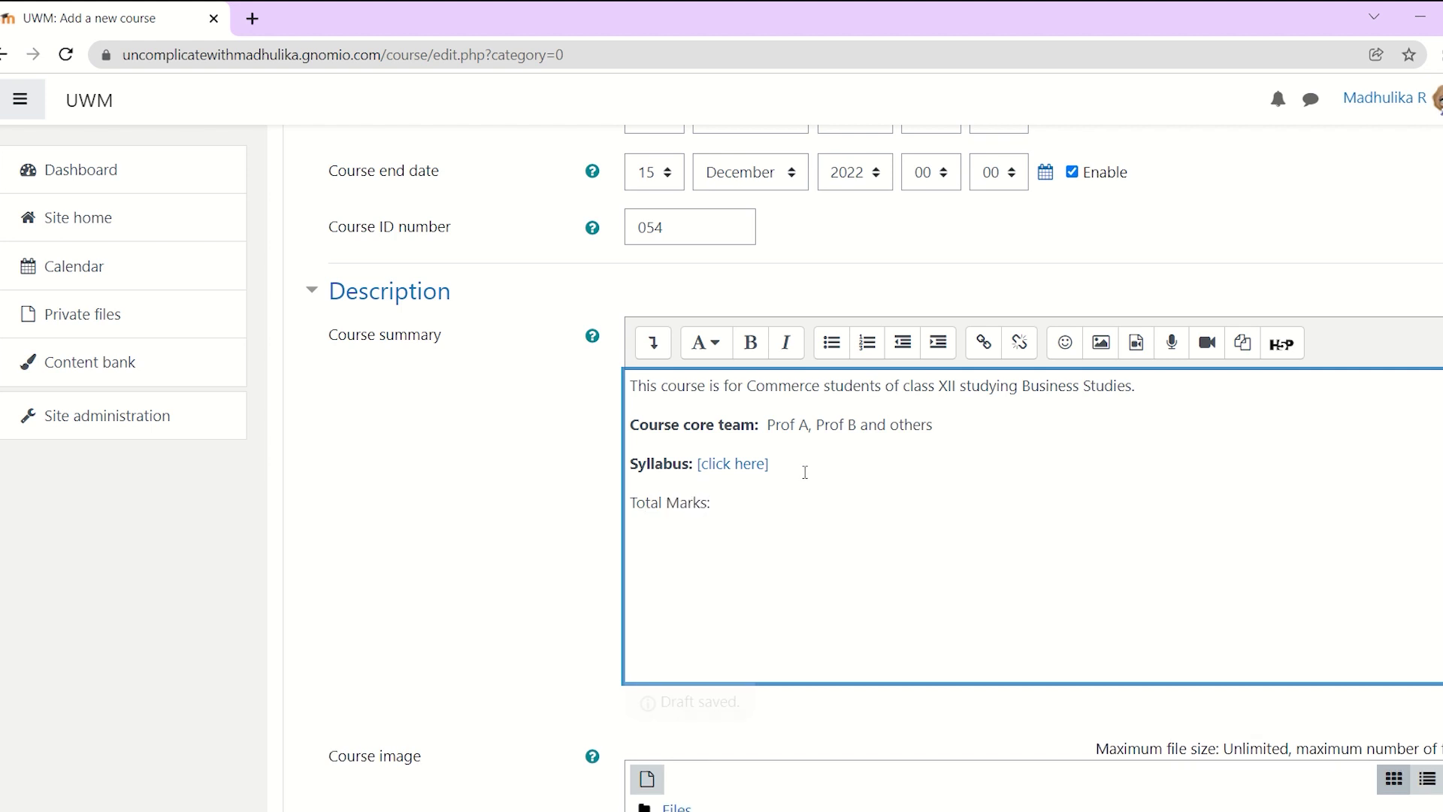
text( 100)
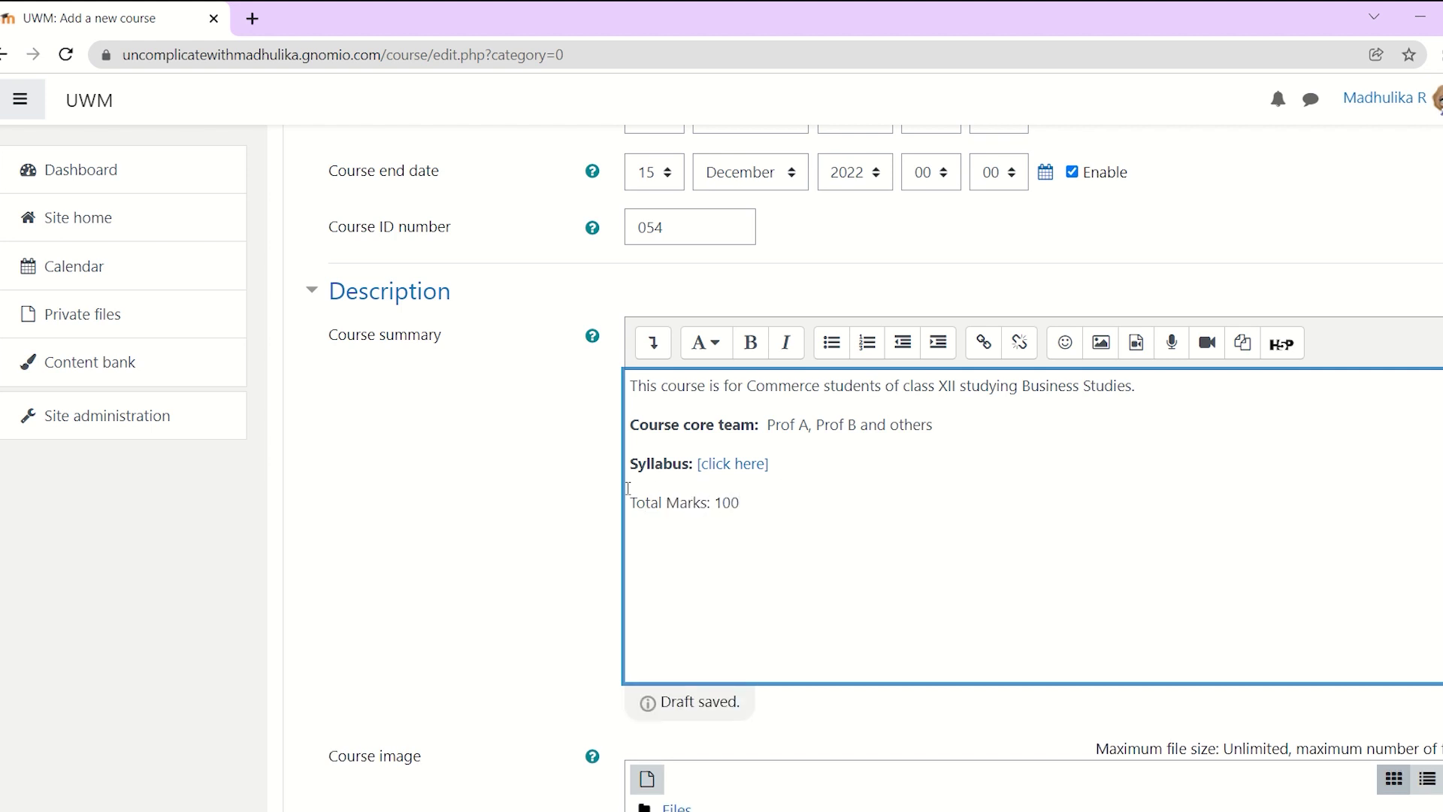
drag(630, 502, 712, 502)
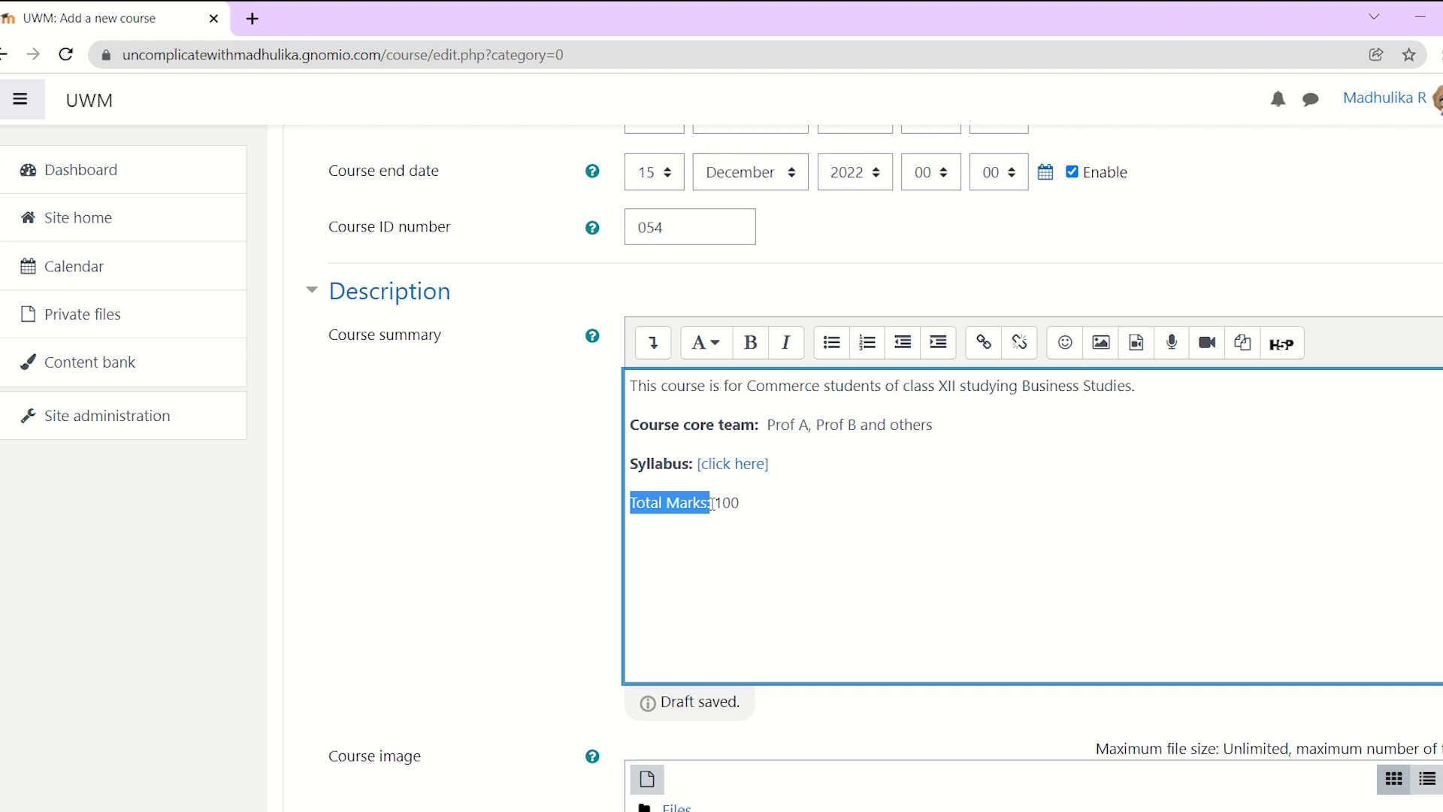
key(ctrl+b)
click(785, 508)
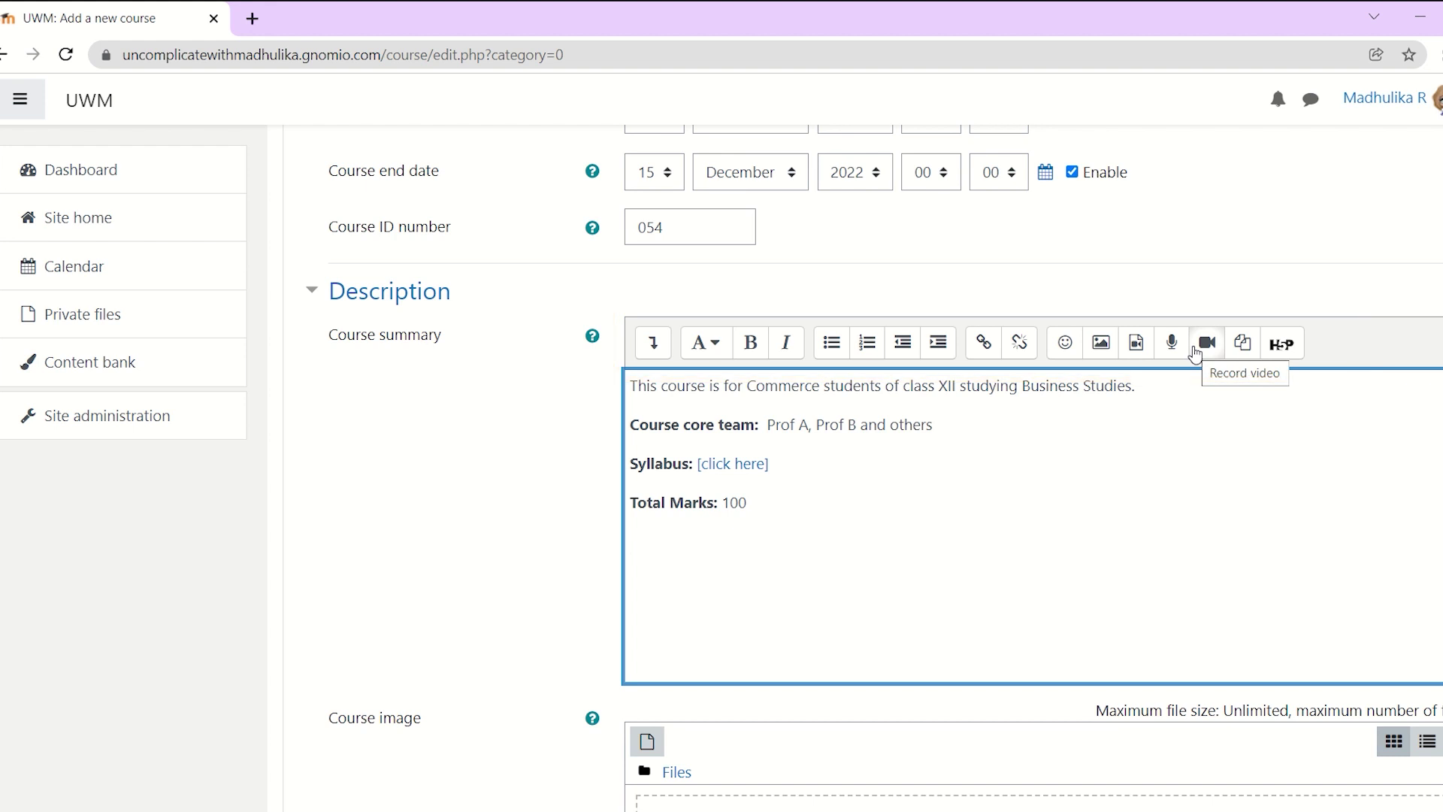
Record a short audio clip, attach it below Total Marks, and play it back to check
click(1171, 346)
click(803, 492)
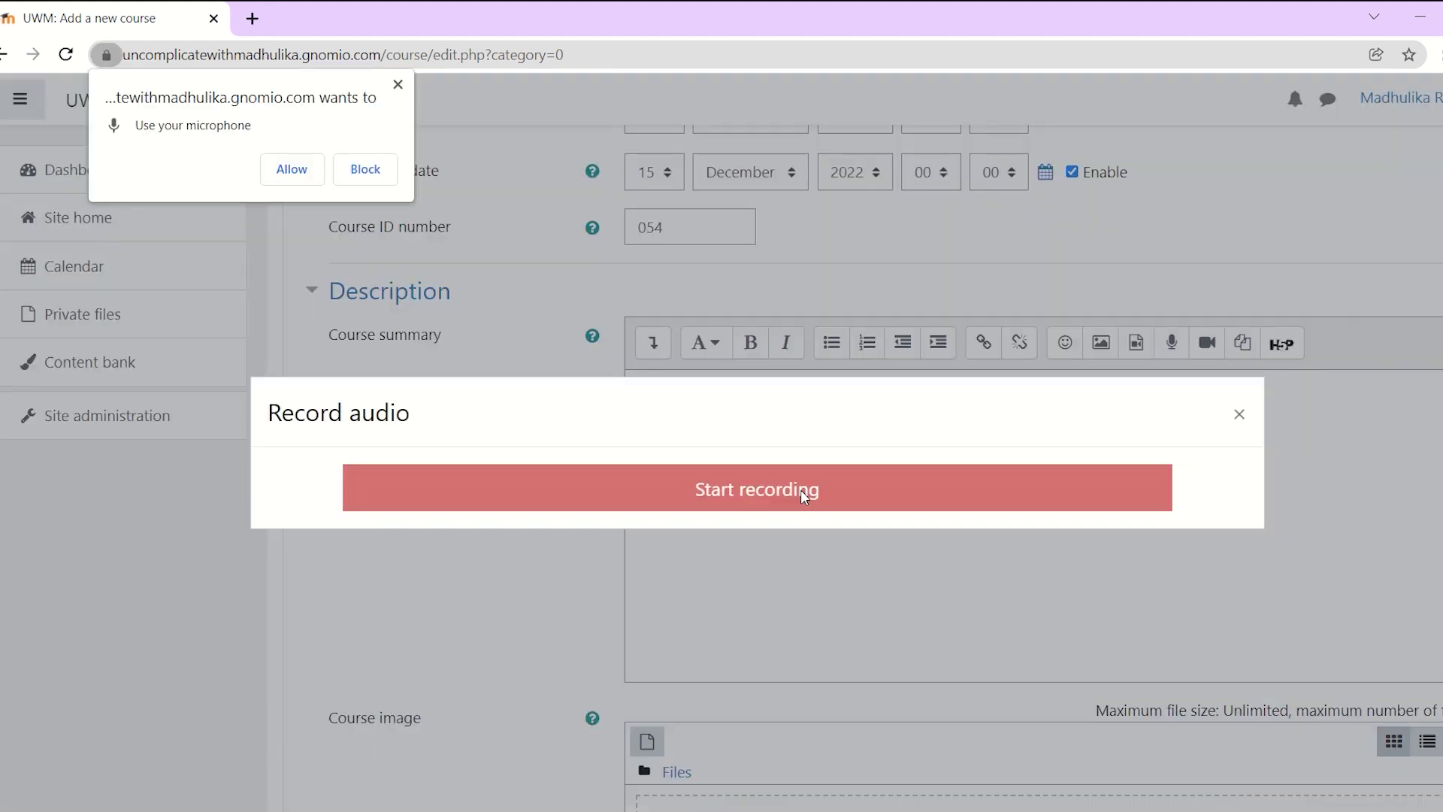
click(318, 175)
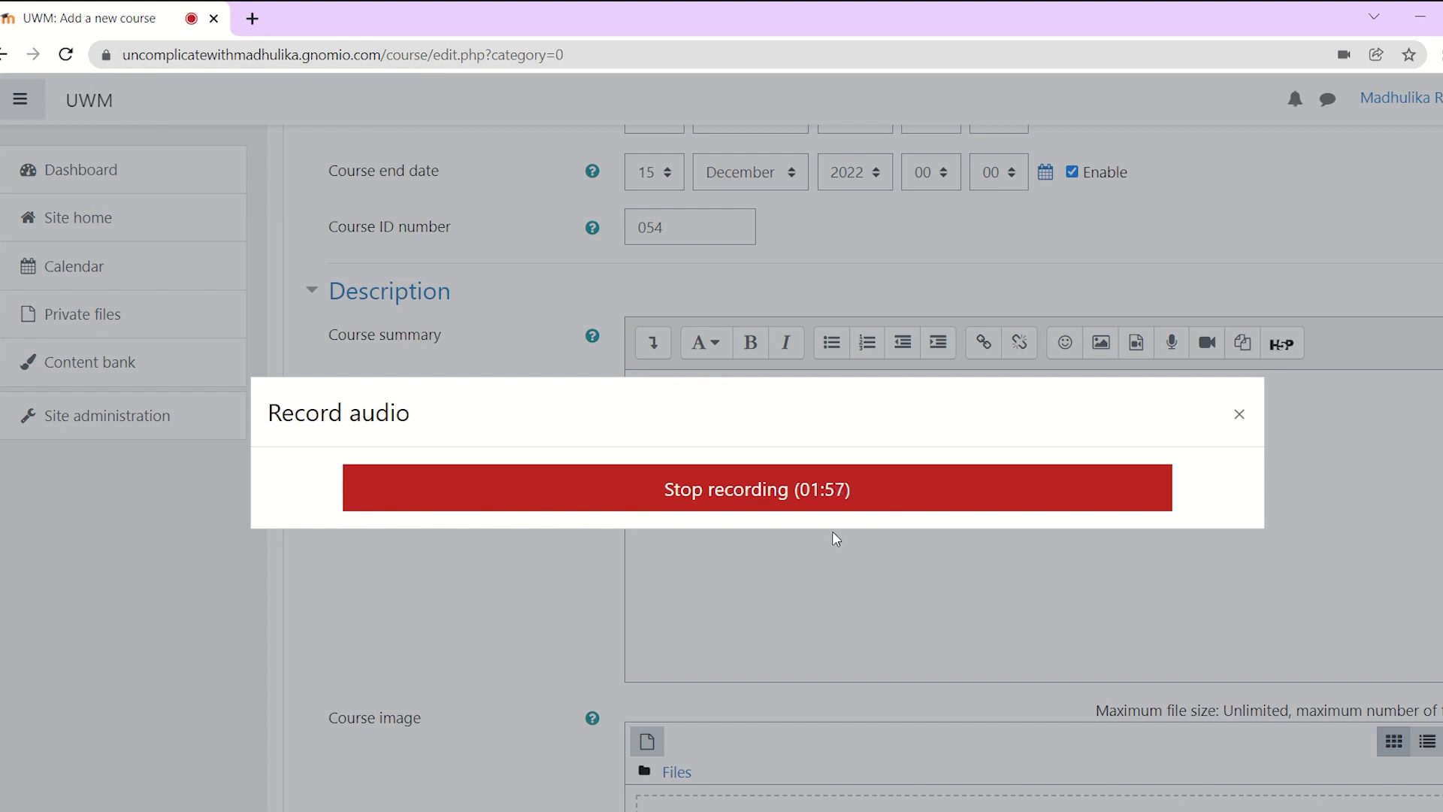
click(794, 497)
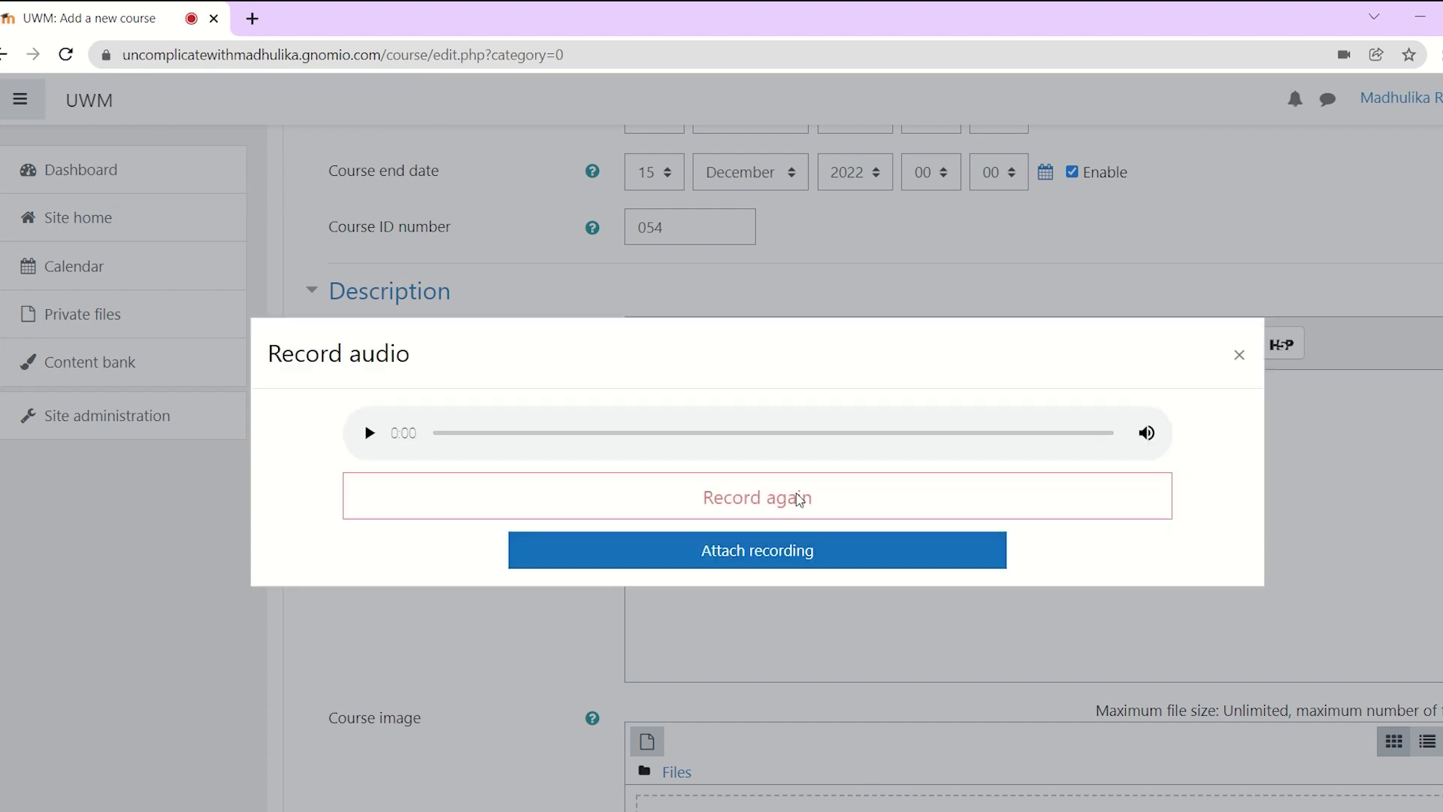
click(772, 560)
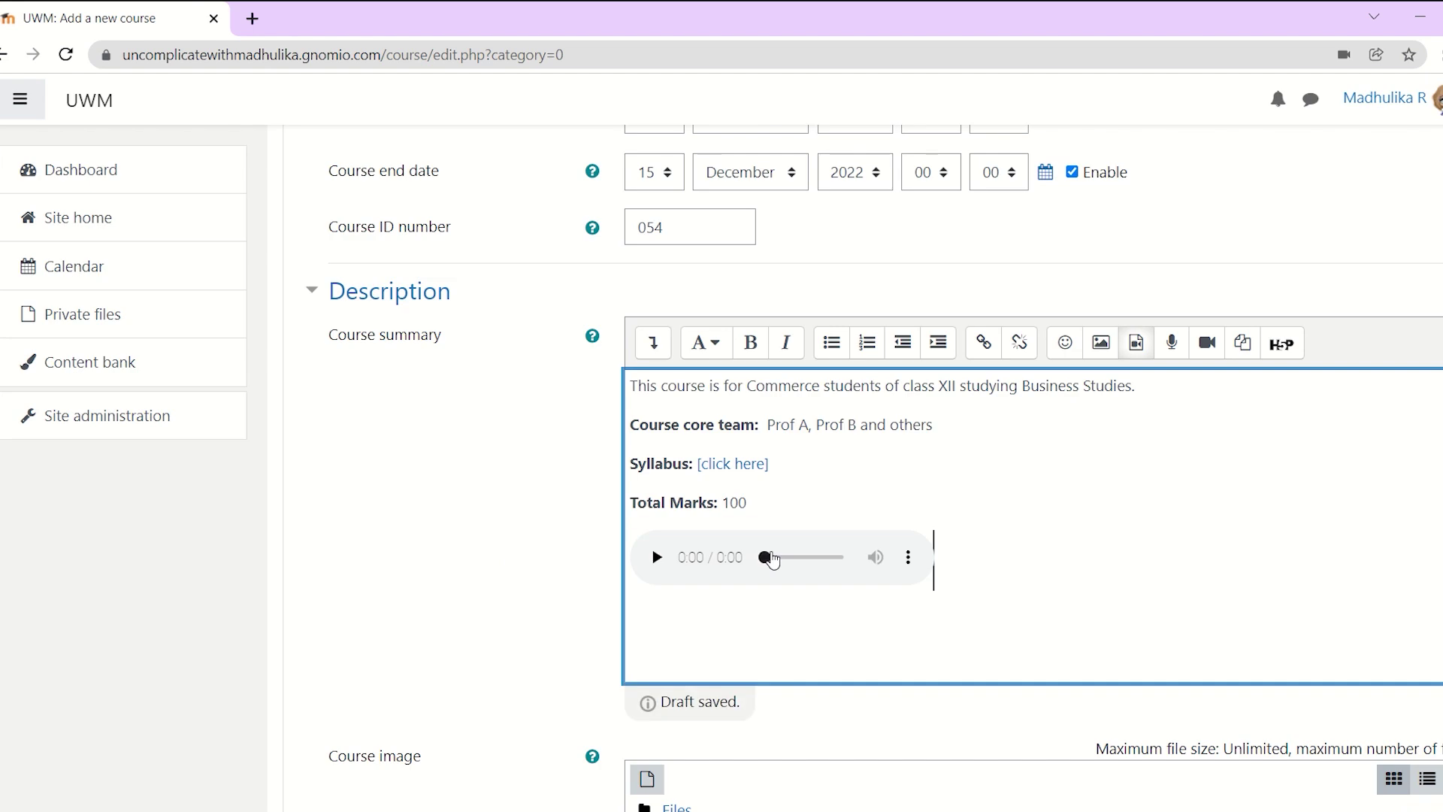
click(658, 557)
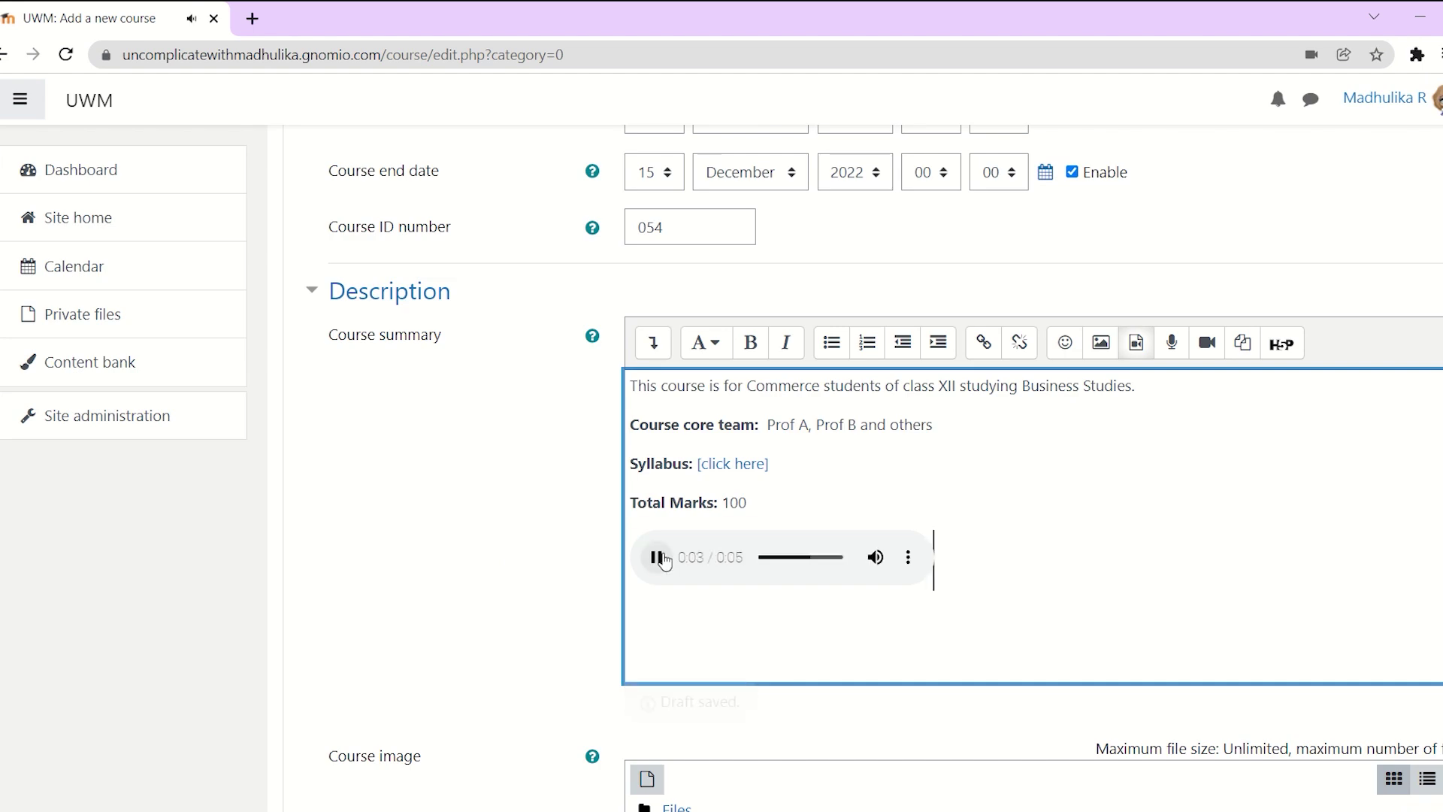
click(658, 558)
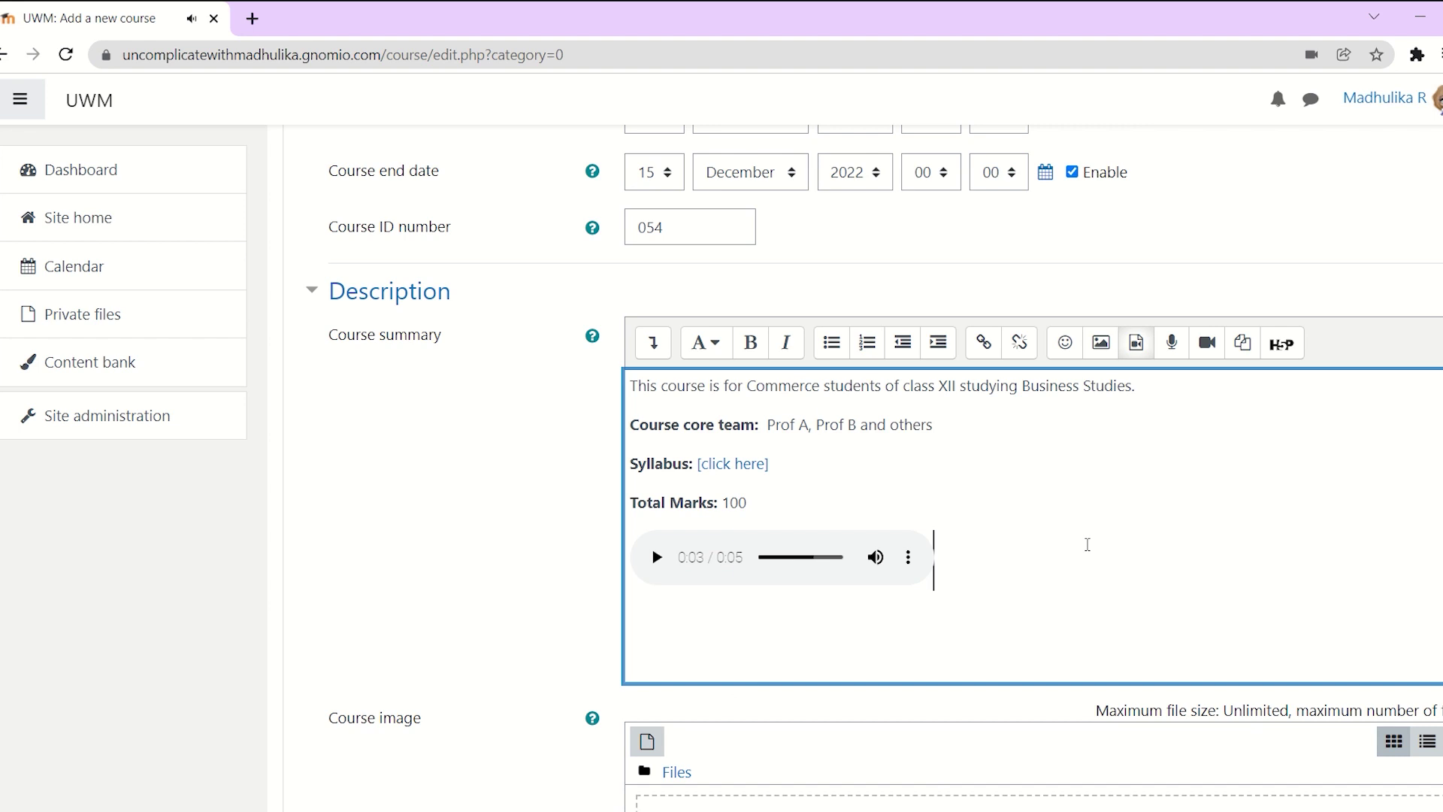
scroll(1088, 545, down, 2)
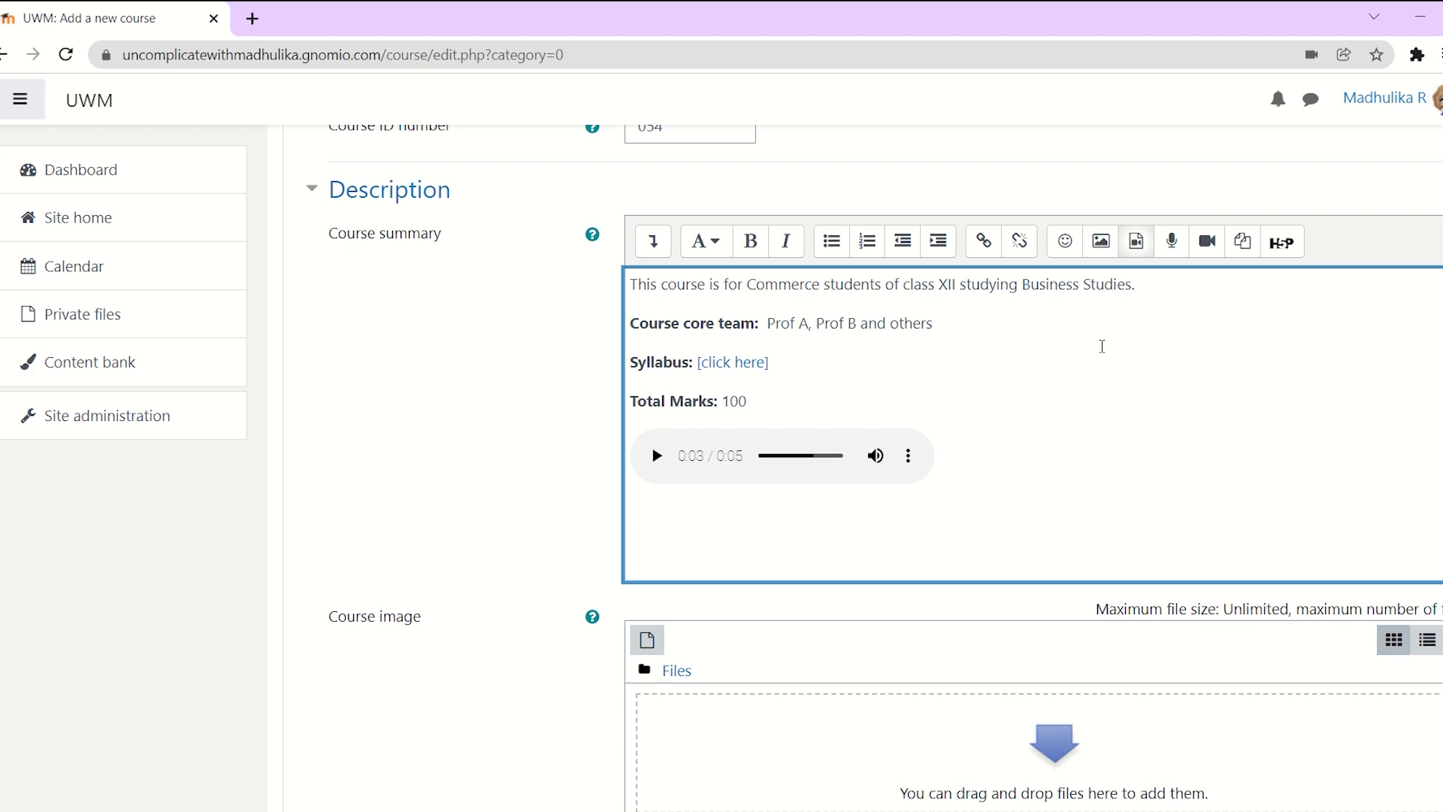
Review the Course format settings, keeping the Topics format
scroll(1075, 360, down, 4)
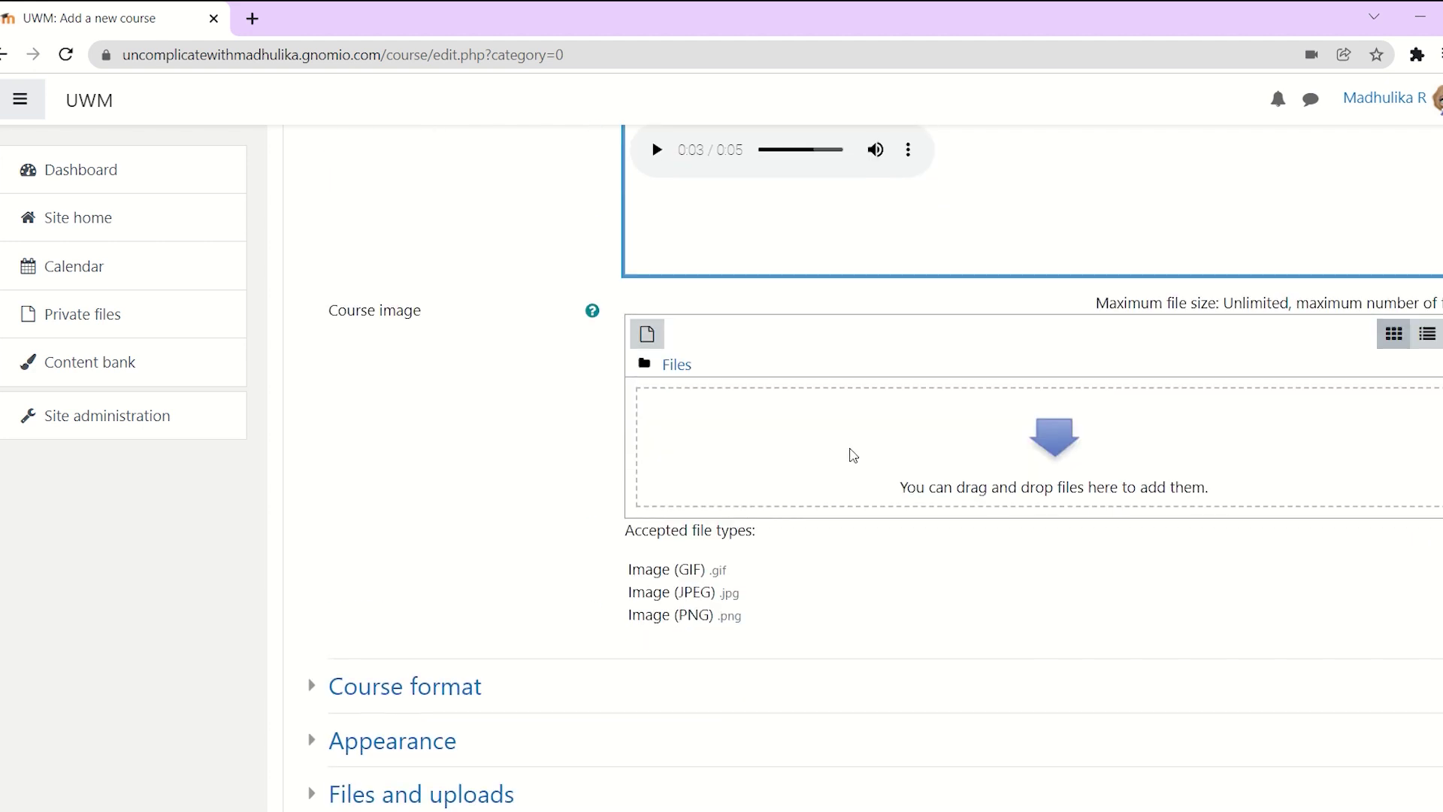
scroll(853, 454, down, 3)
click(312, 485)
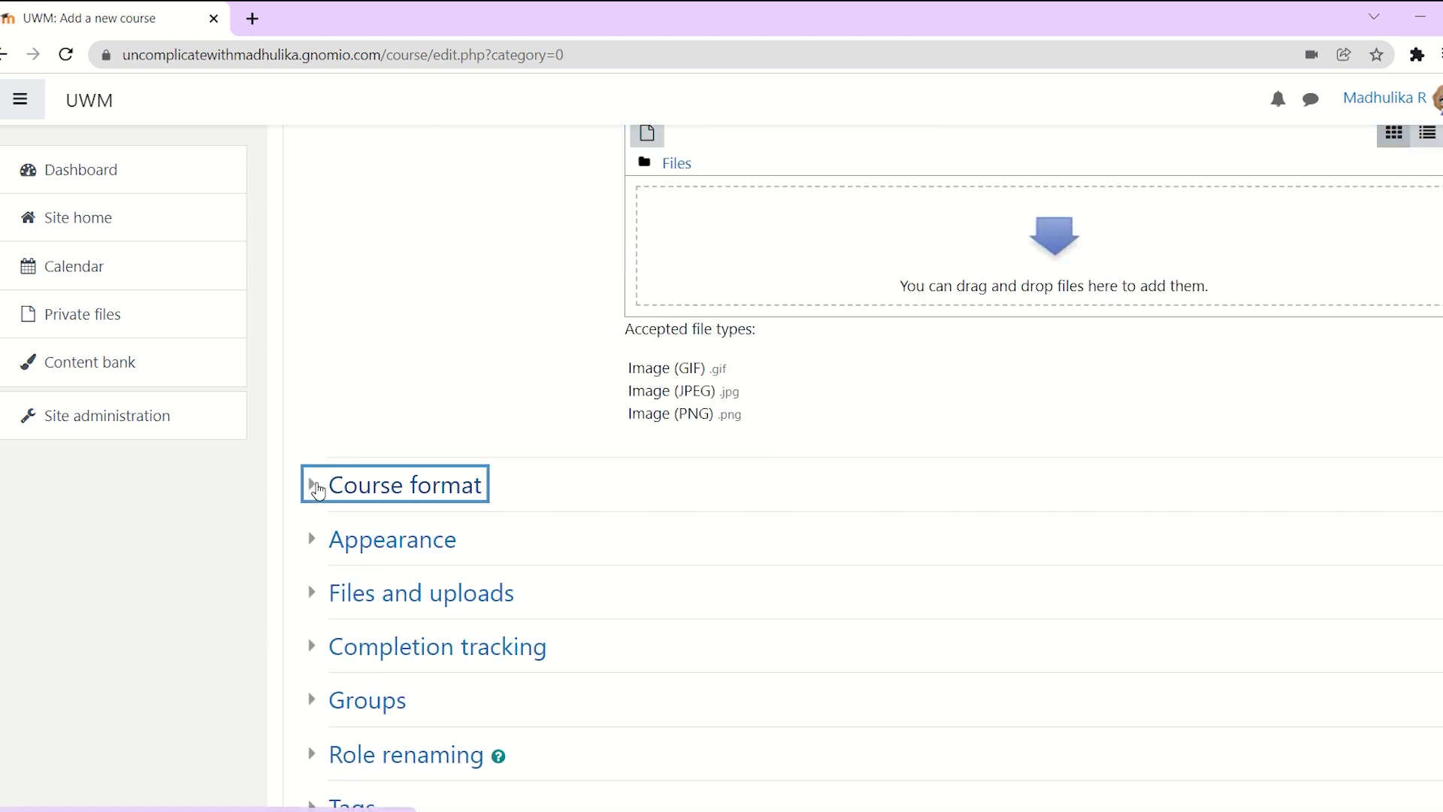
scroll(1006, 414, down, 3)
click(797, 329)
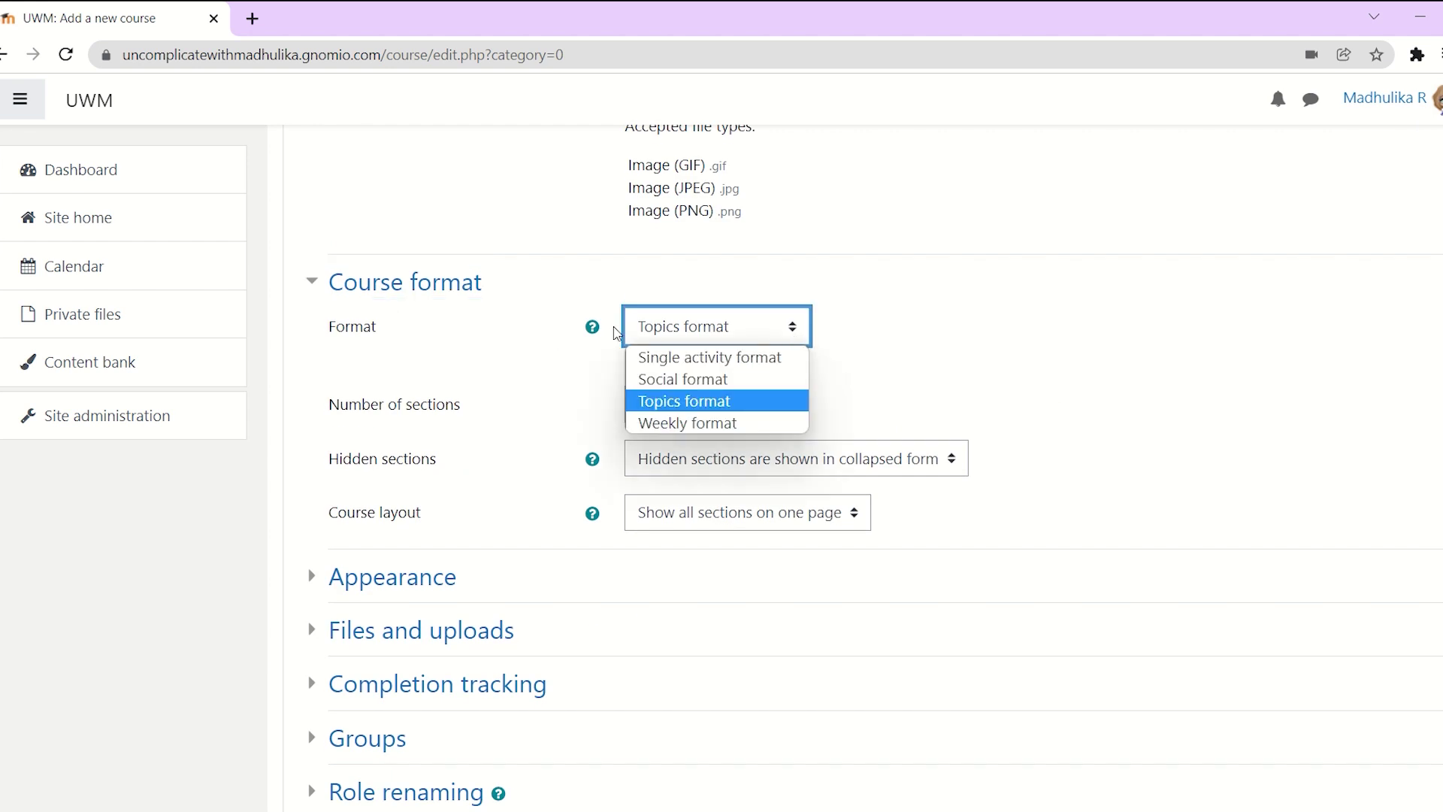
click(592, 327)
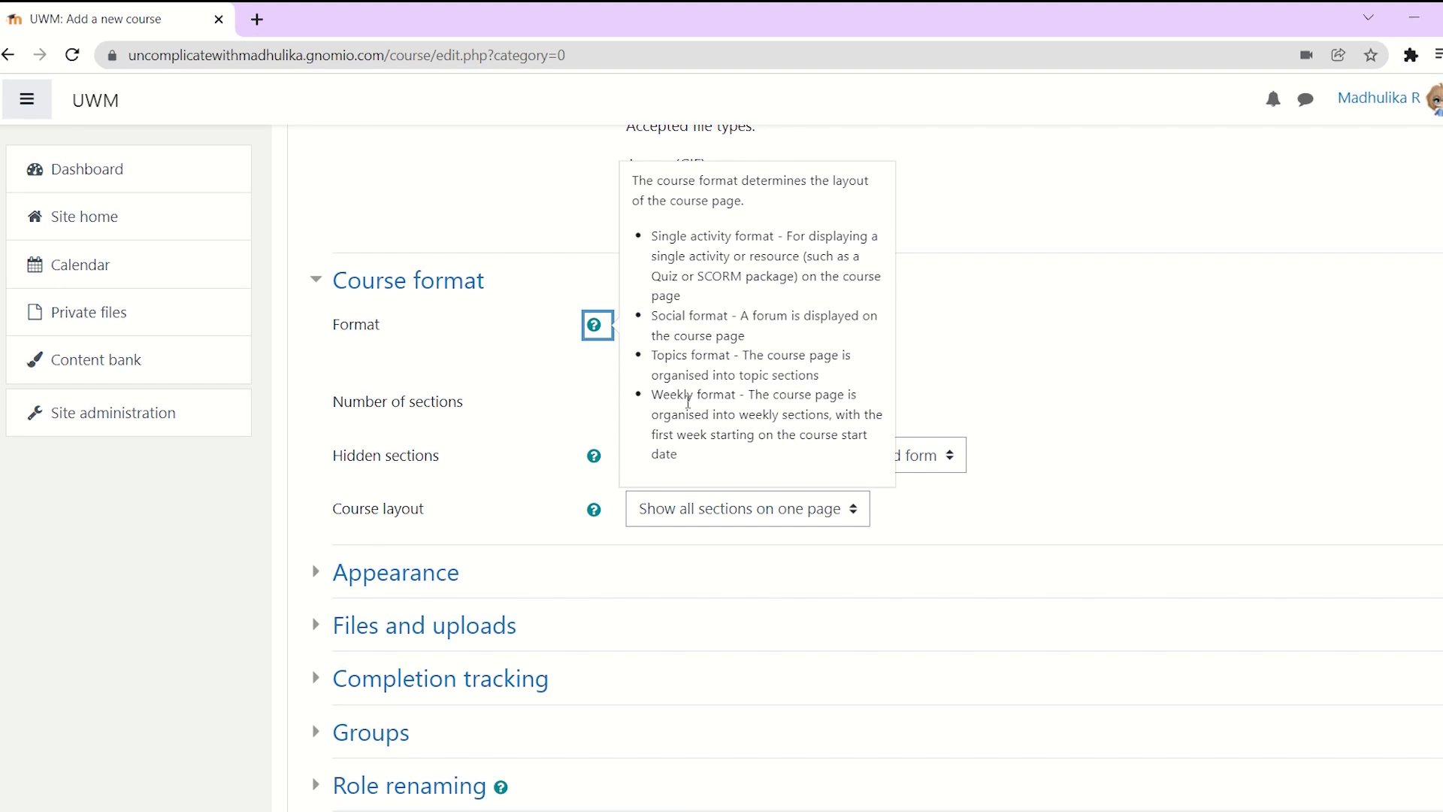
click(950, 322)
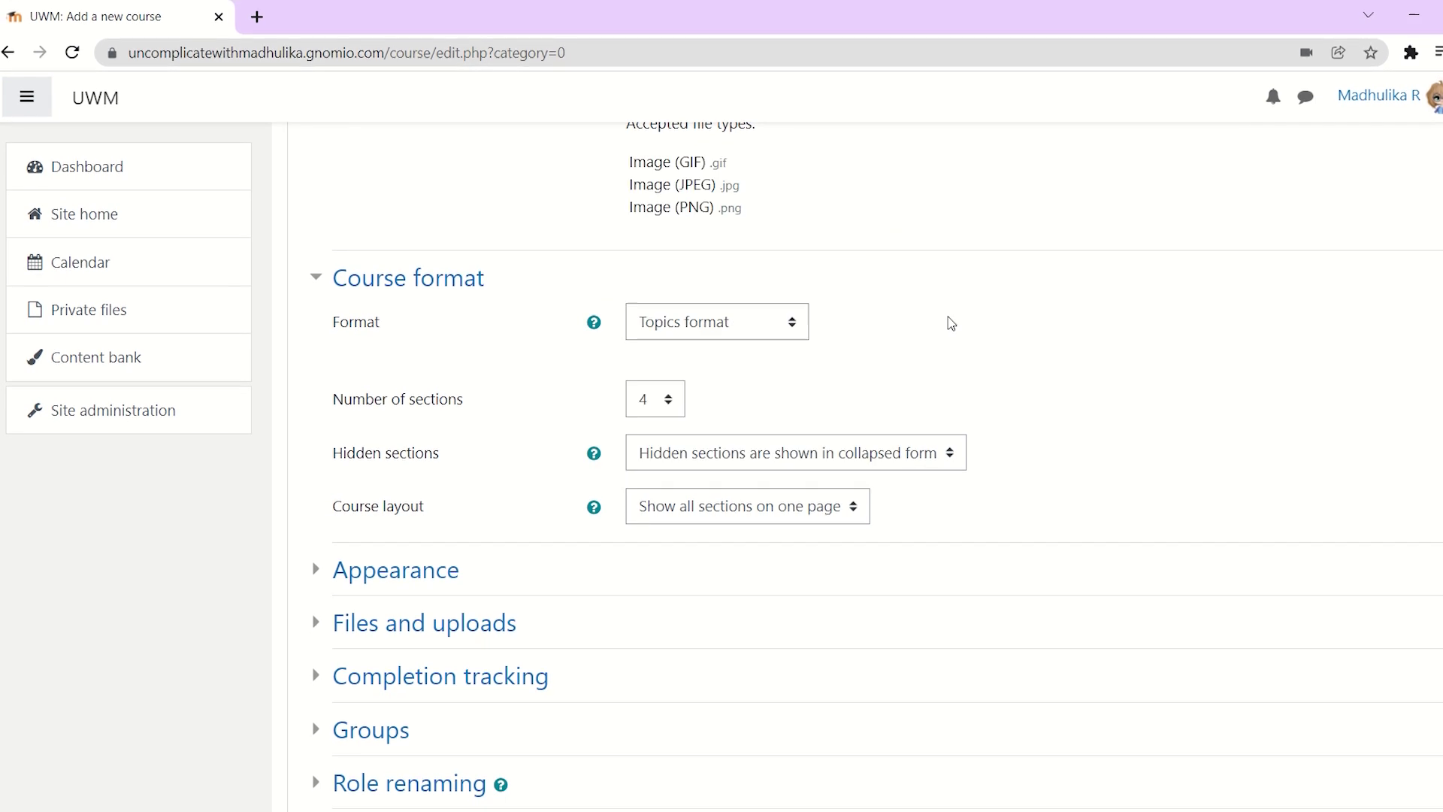
scroll(783, 338, down, 1)
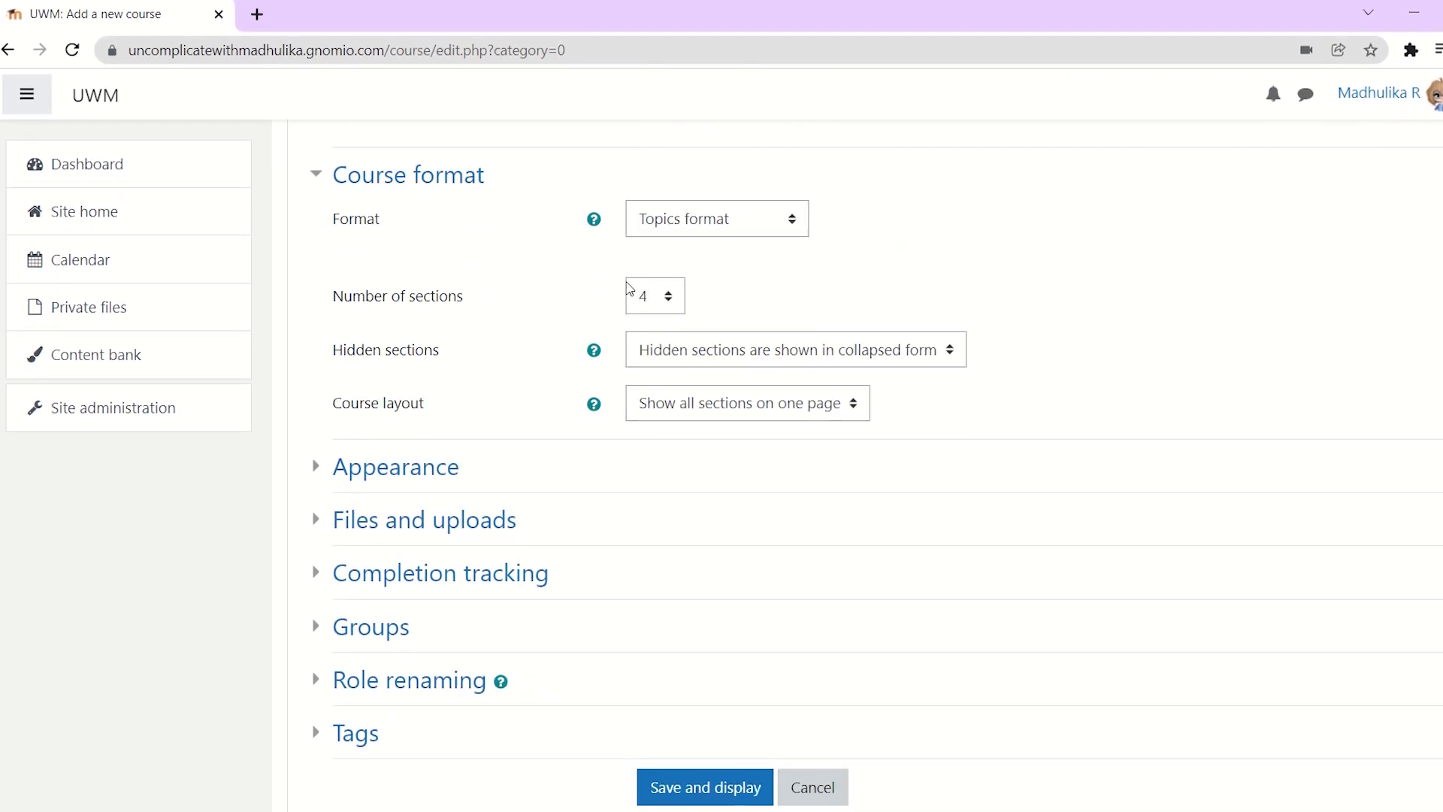
Keep the number of sections at 4 and save the course with Save and display
click(664, 304)
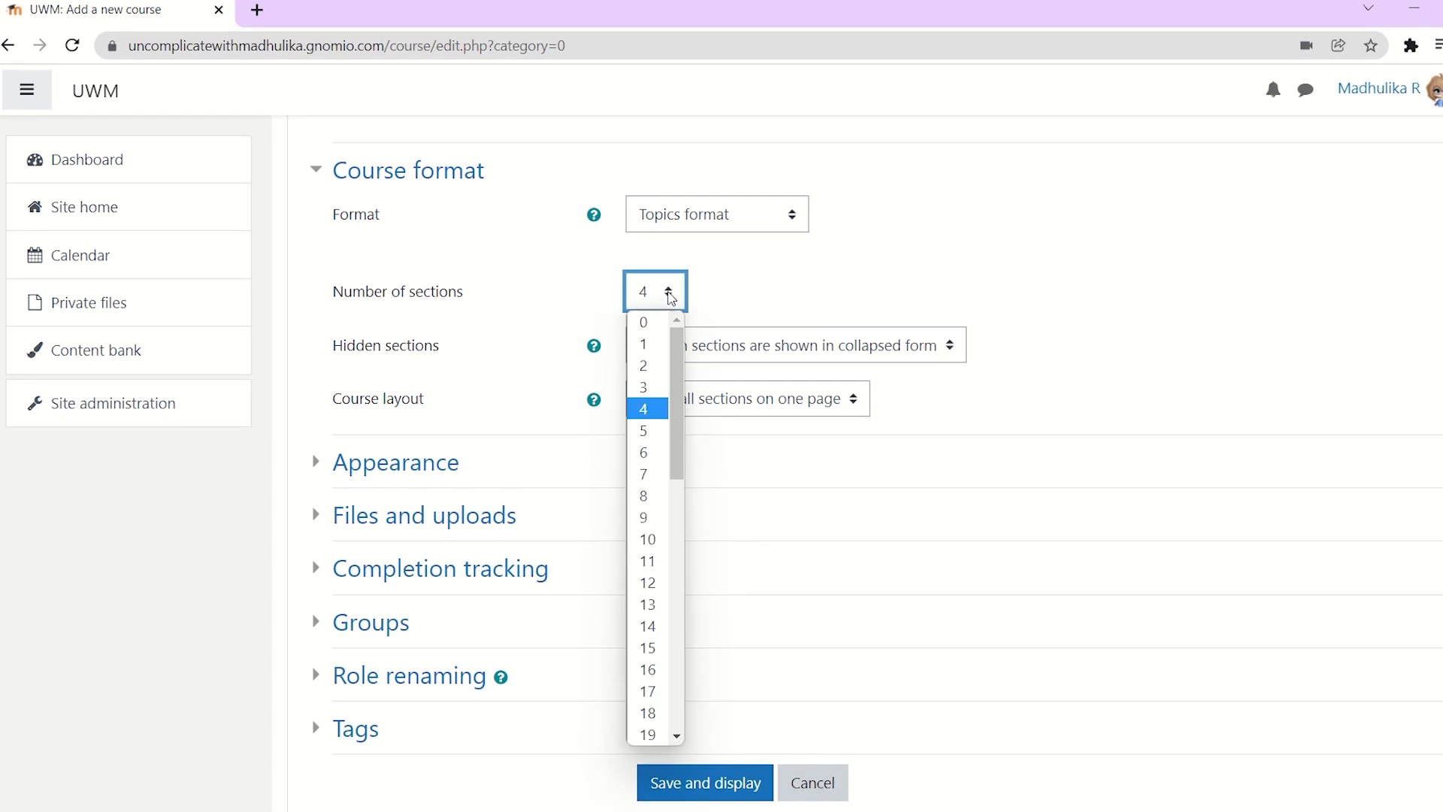
click(797, 297)
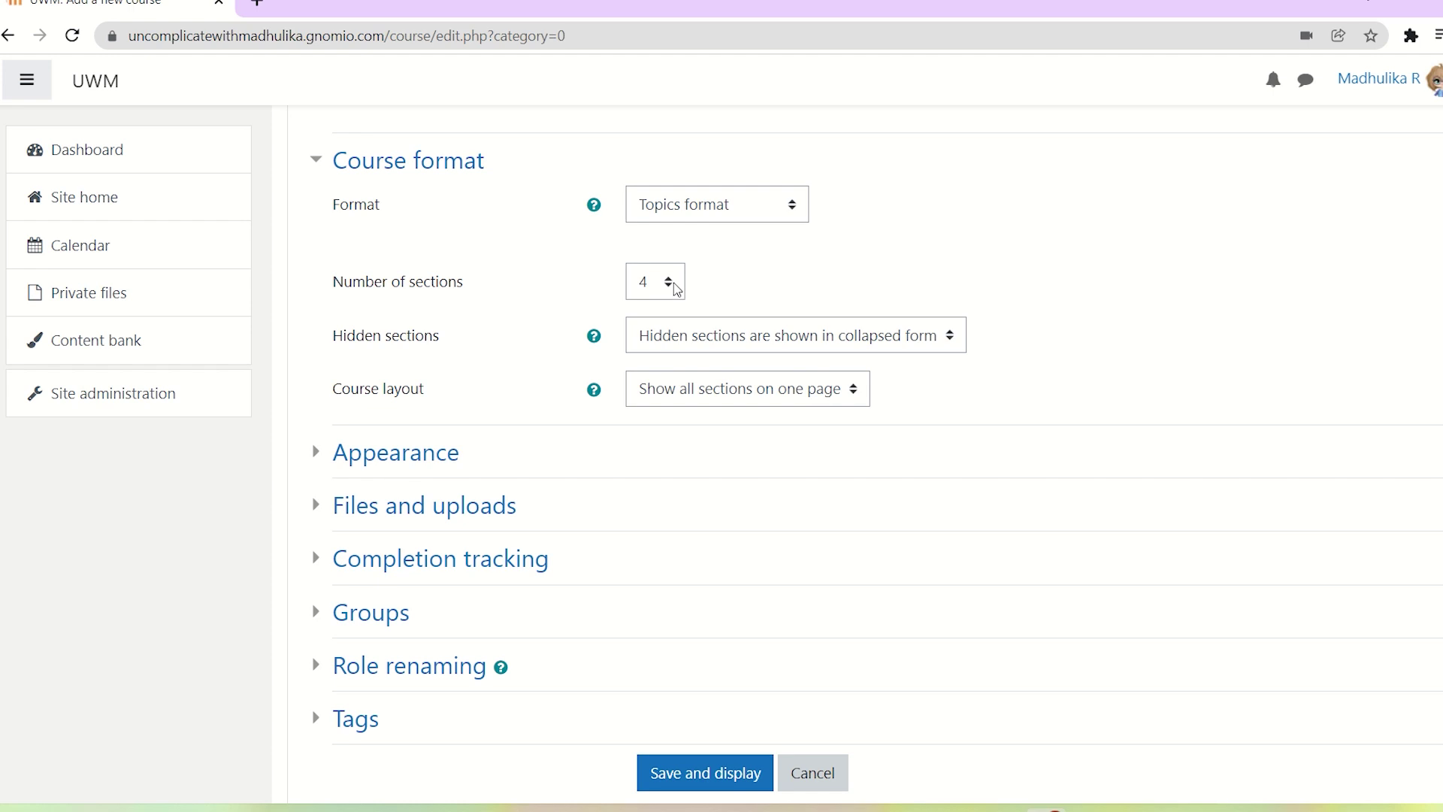
click(676, 290)
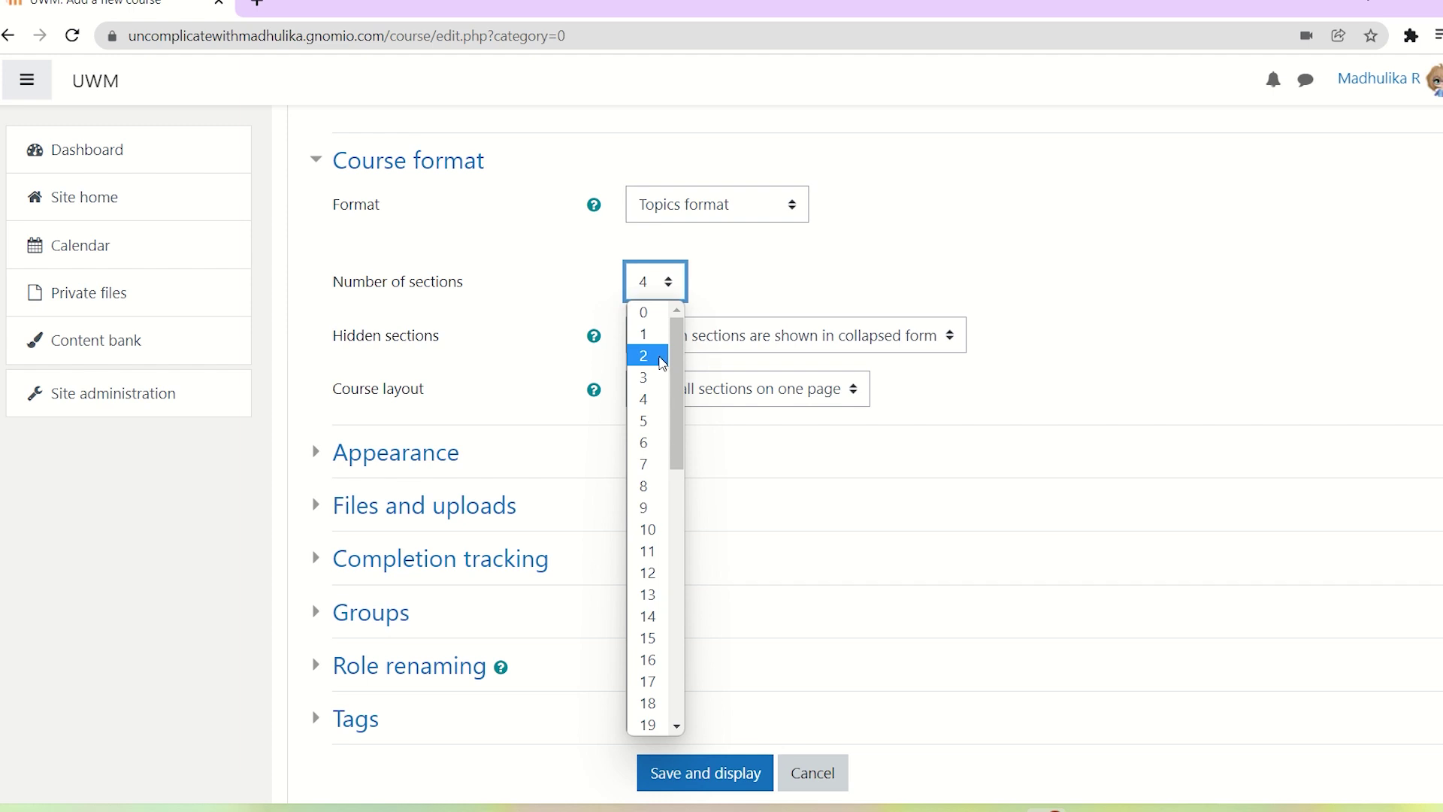
click(645, 399)
scroll(760, 335, down, 3)
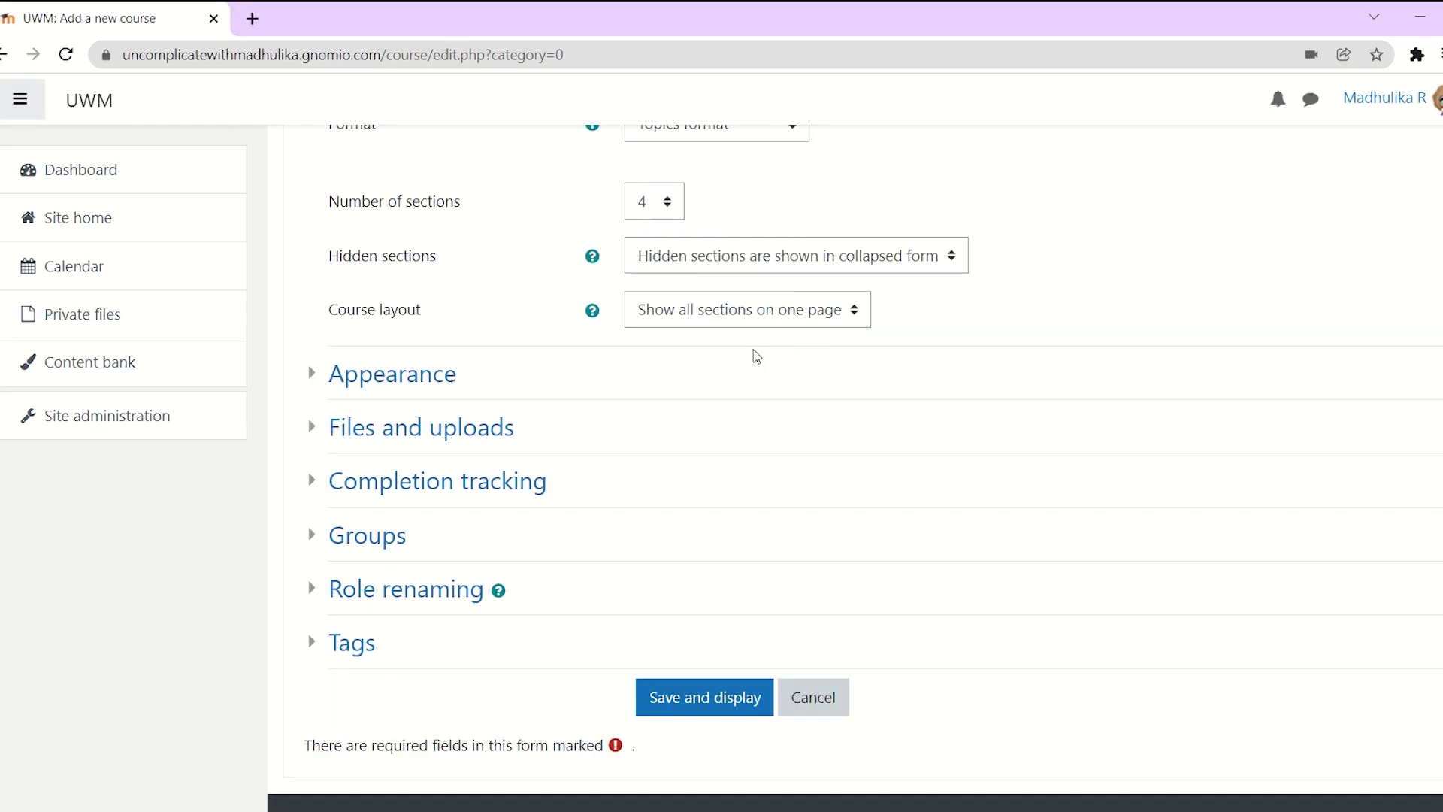
click(311, 299)
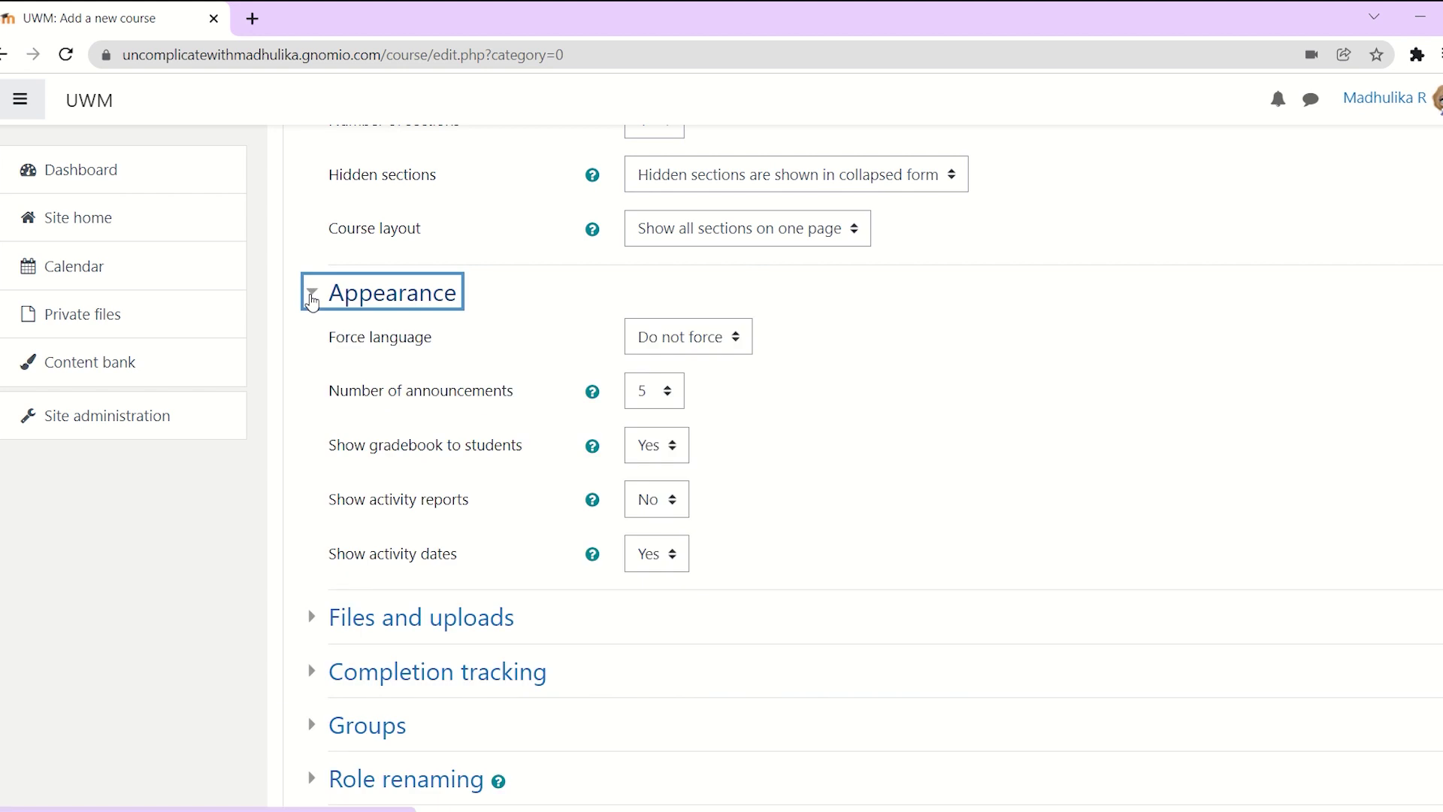
click(312, 301)
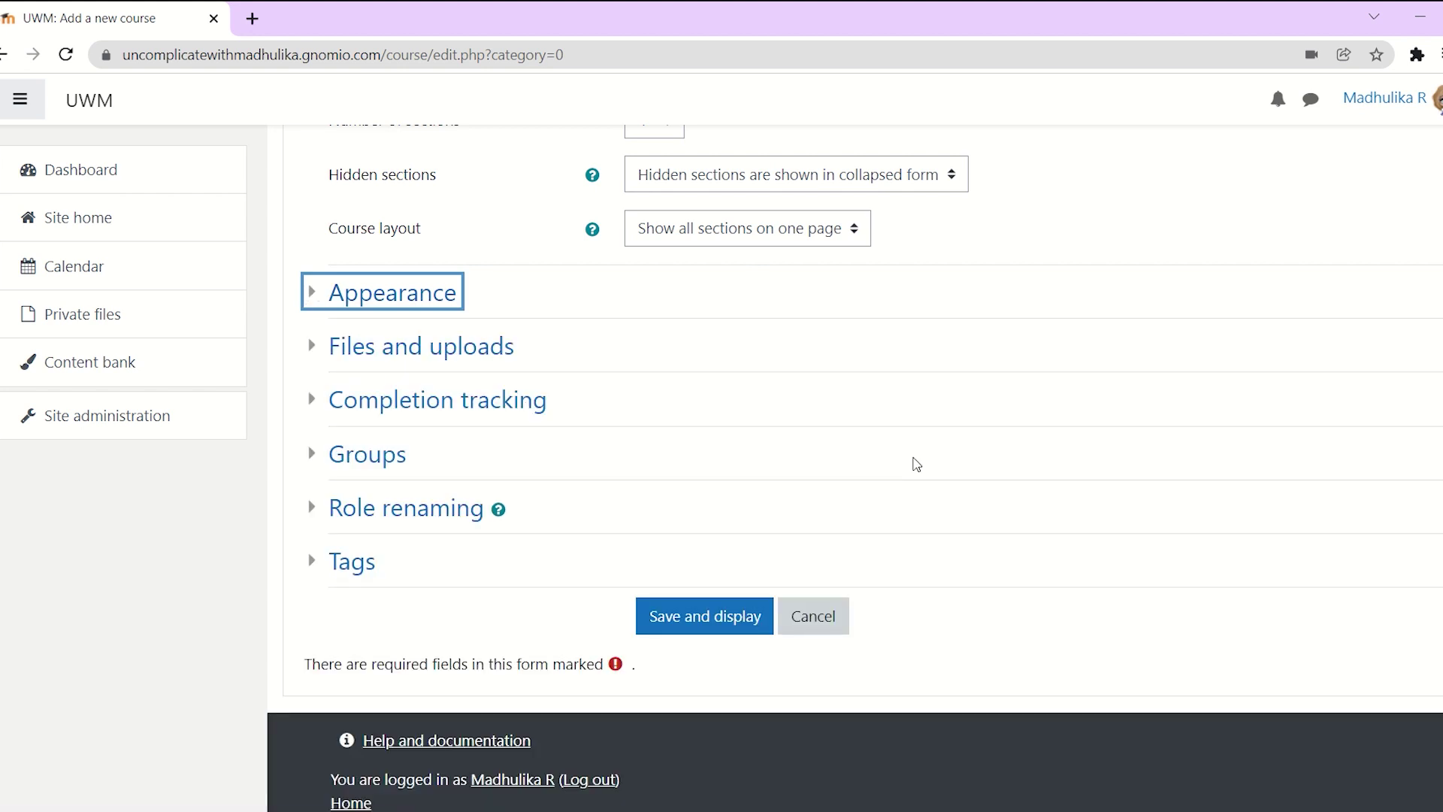
click(679, 612)
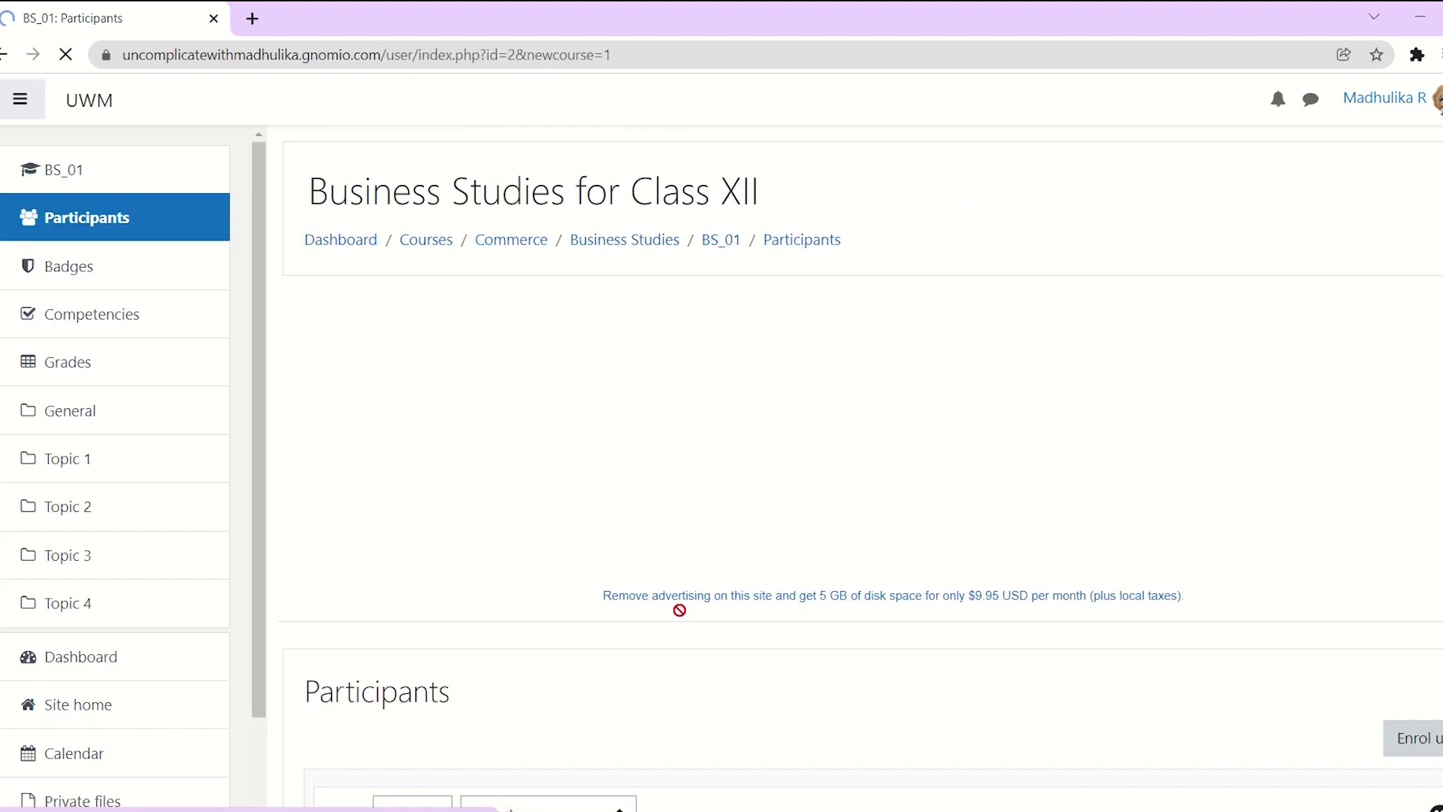
Open the BS_01 Business Studies for Class XII course page and review its Announcements and Topic 1–4 sections
scroll(872, 410, down, 2)
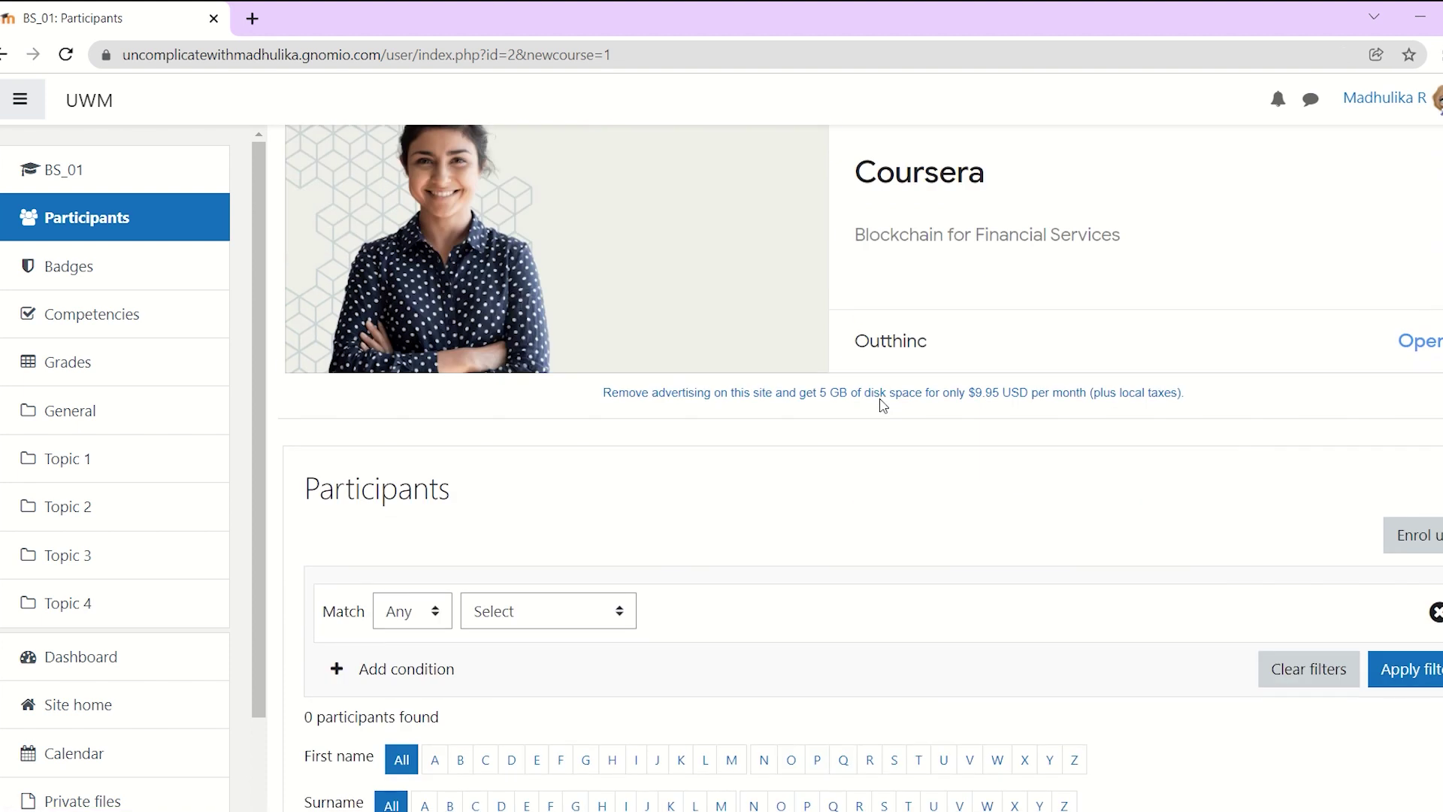
scroll(881, 406, down, 1)
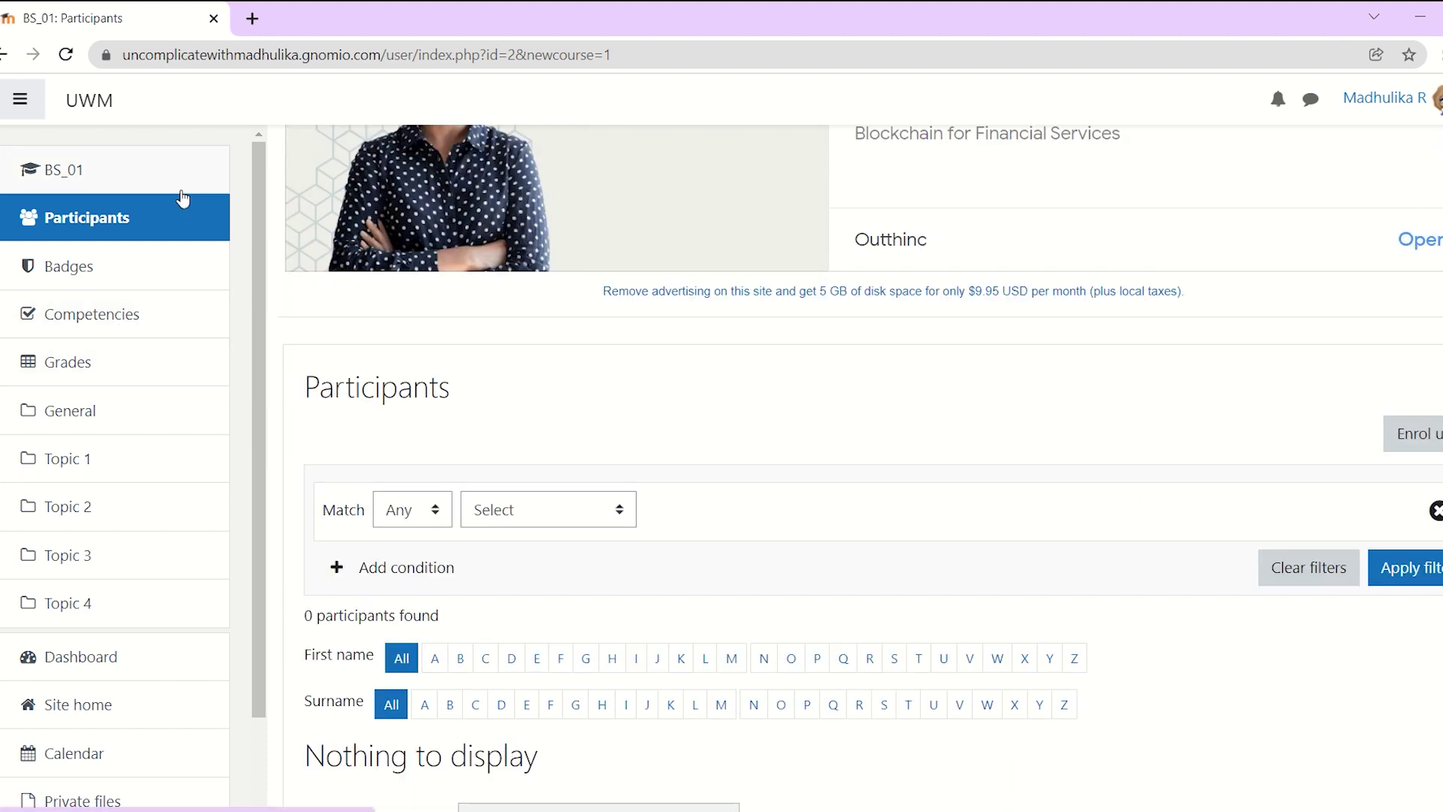
scroll(306, 357, down, 3)
scroll(306, 358, up, 4)
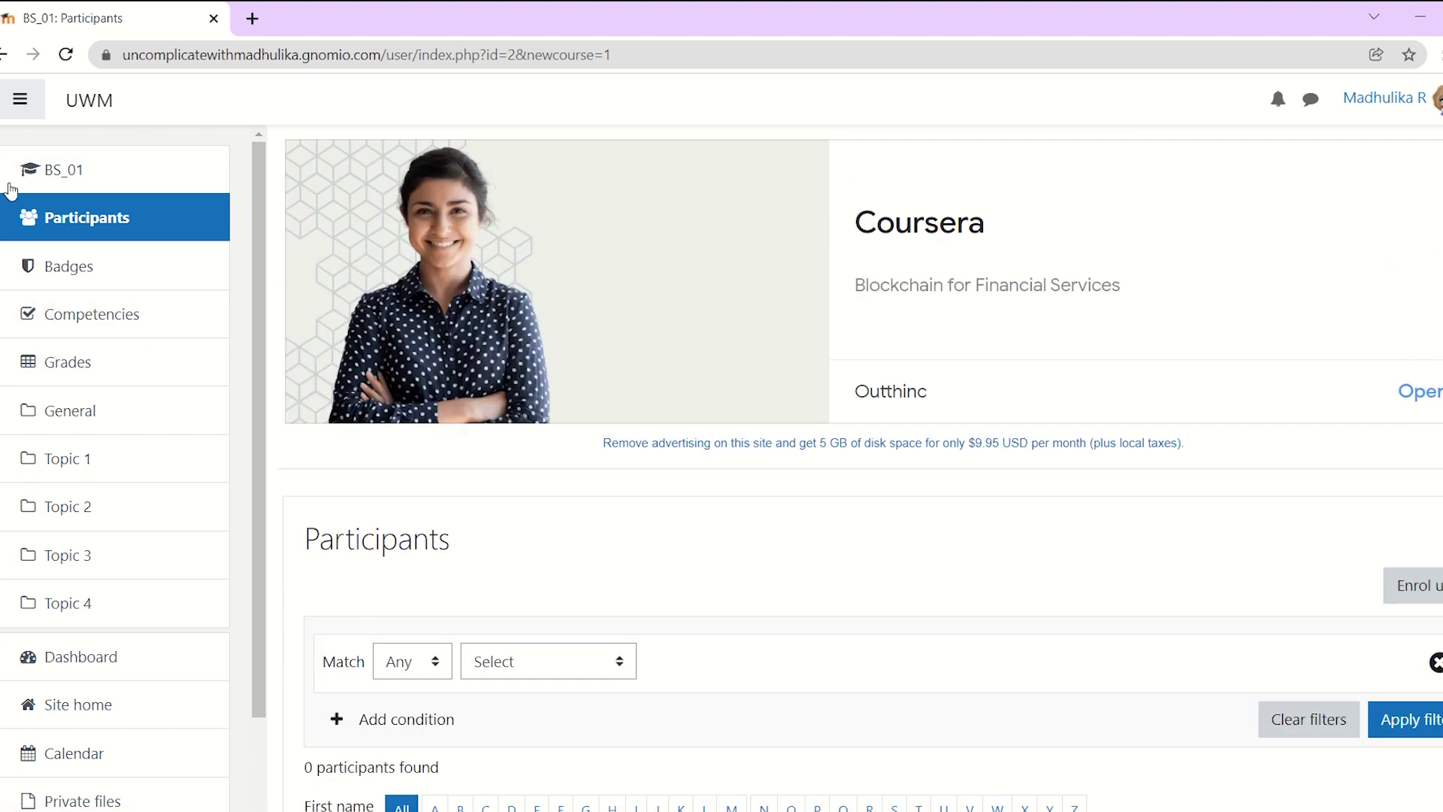
click(82, 185)
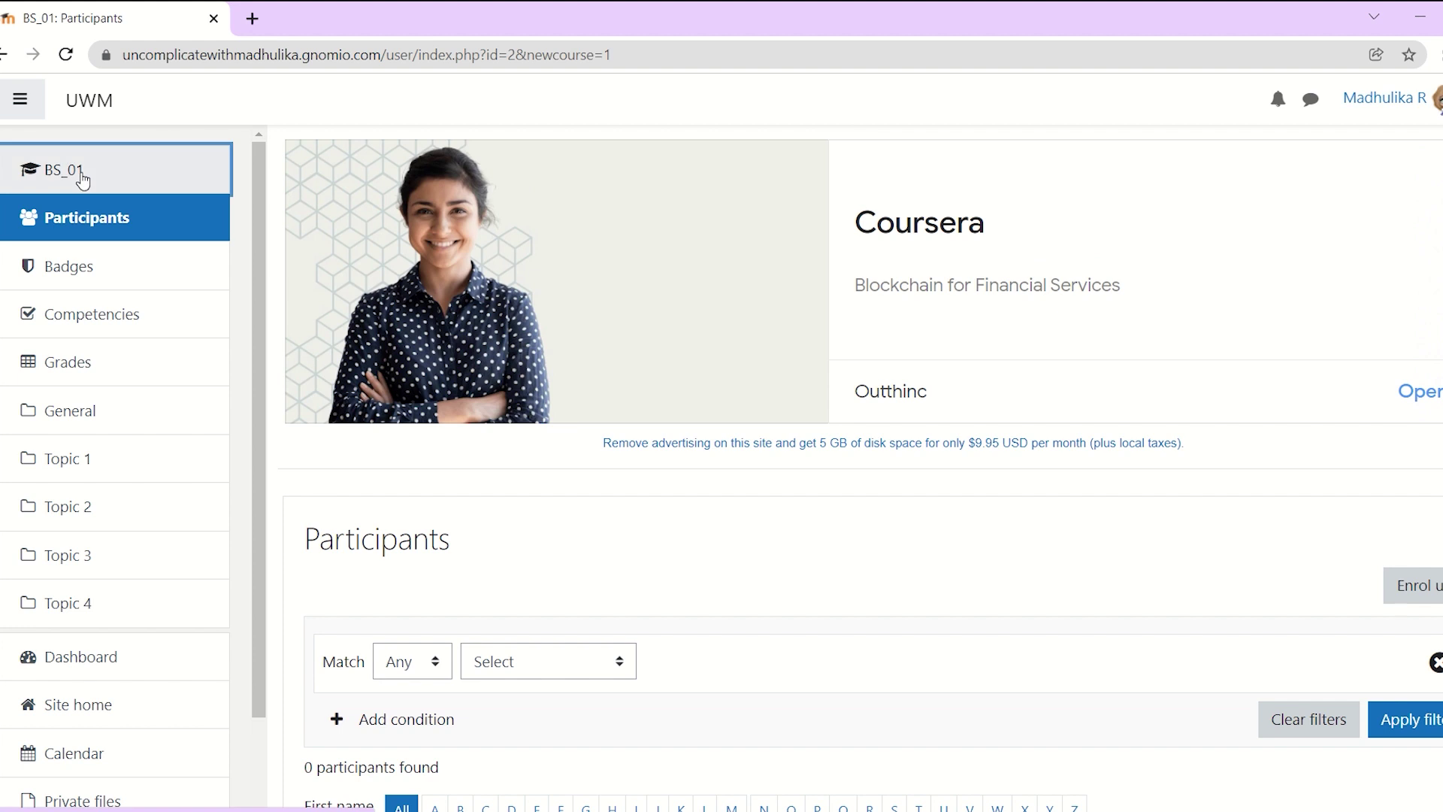
scroll(775, 301, down, 3)
scroll(777, 307, down, 3)
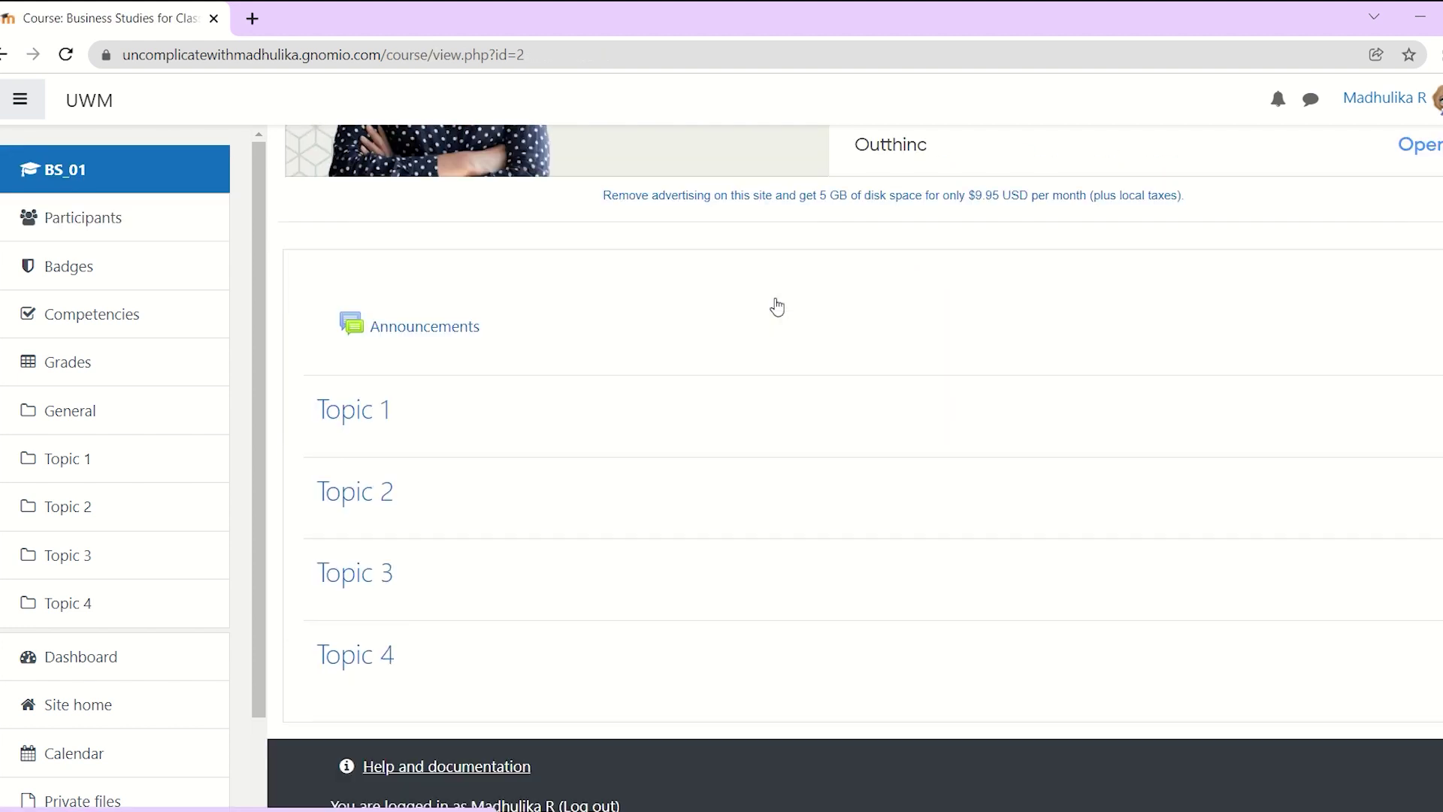
scroll(835, 377, up, 6)
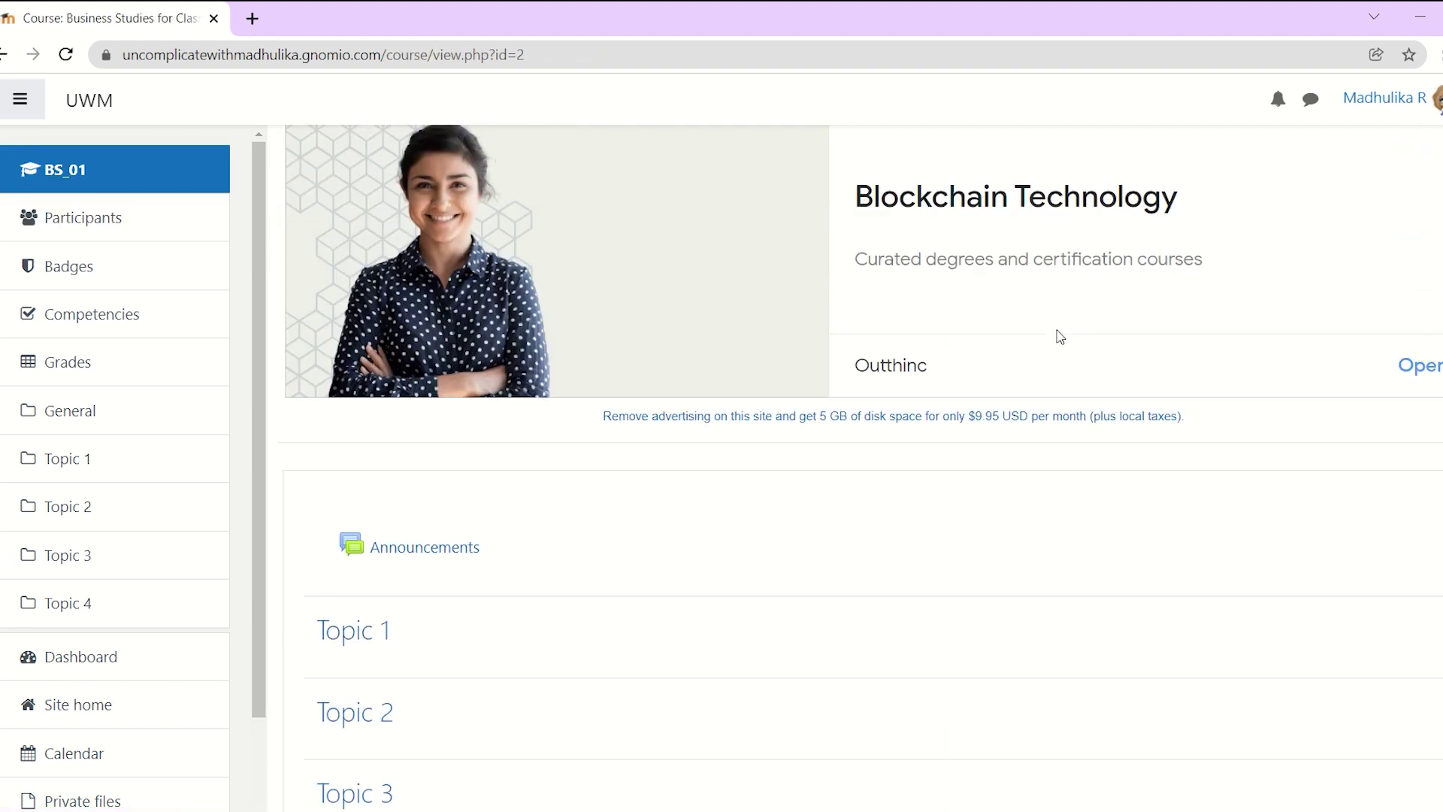
scroll(1262, 301, down, 6)
scroll(862, 472, up, 5)
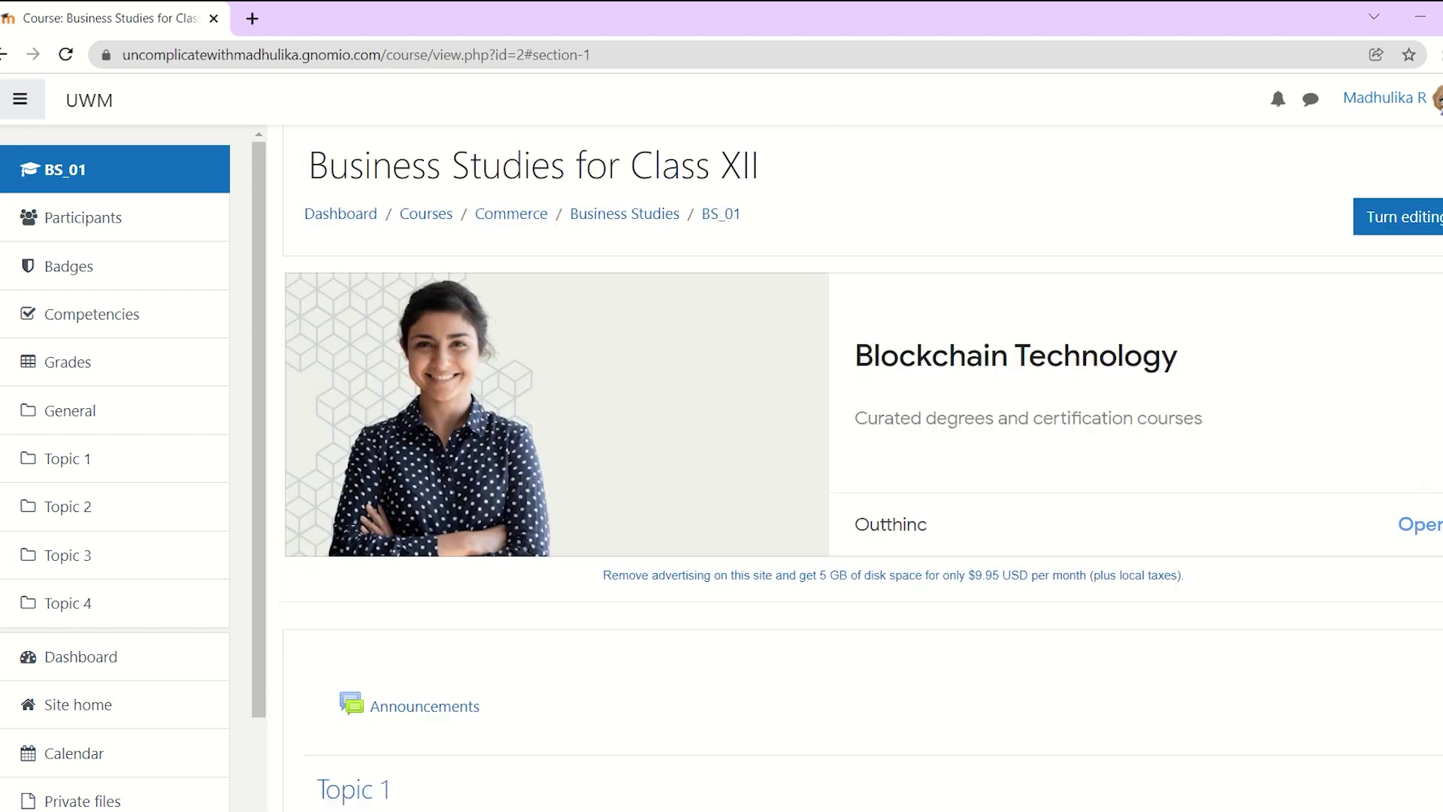
Turn editing on; rename Topics 1–2 to Nature and Significance of Management and Principles of Management
click(1383, 233)
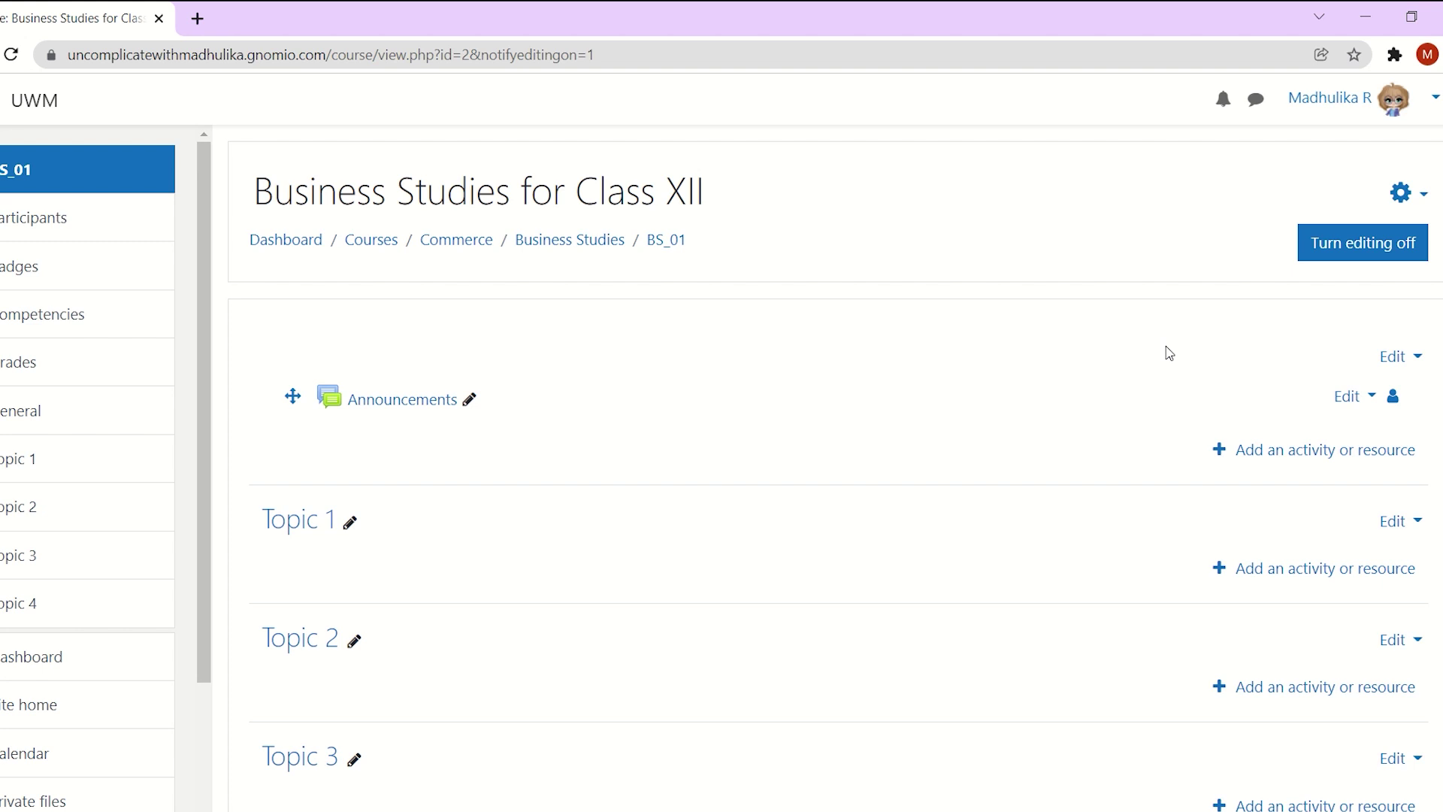
scroll(902, 376, down, 3)
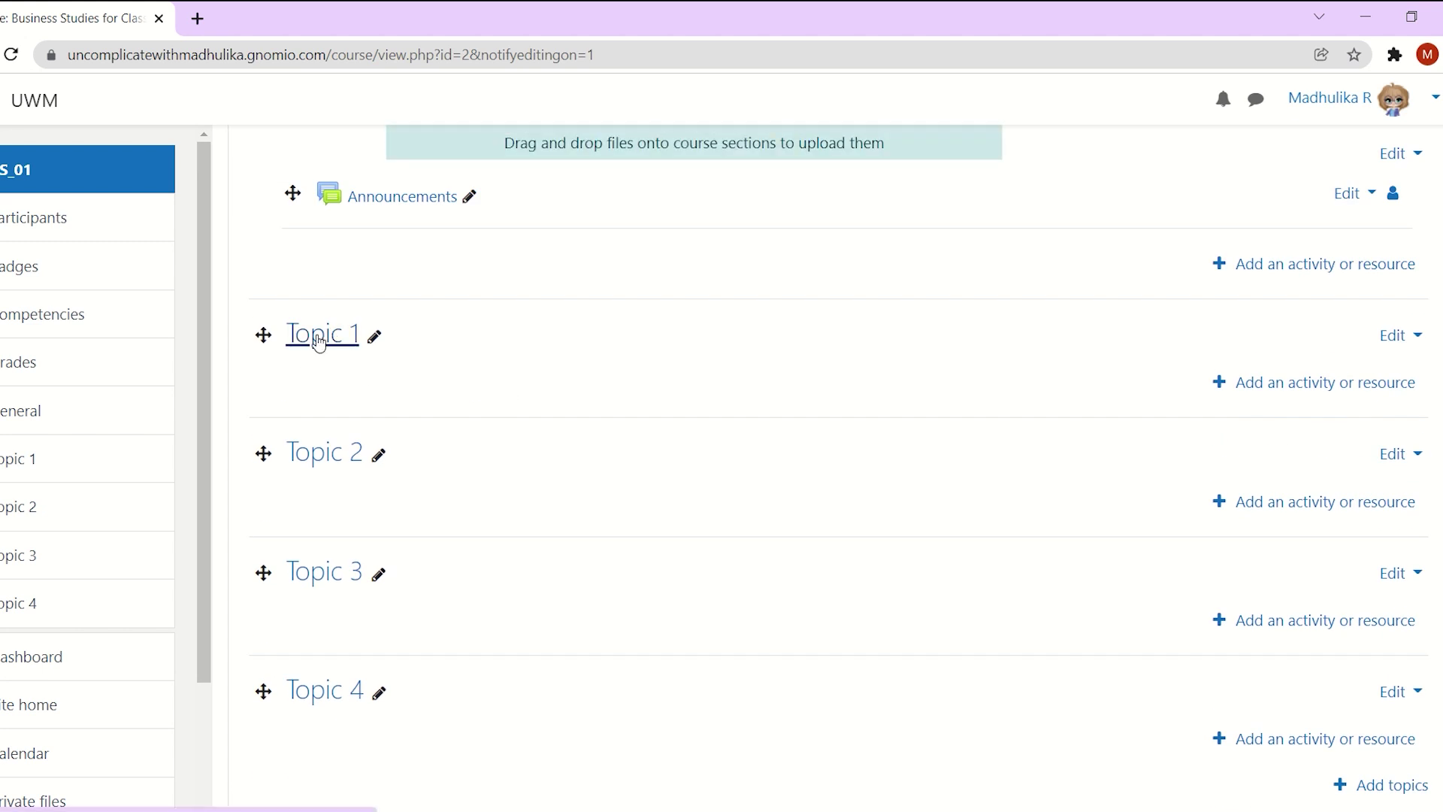
click(376, 339)
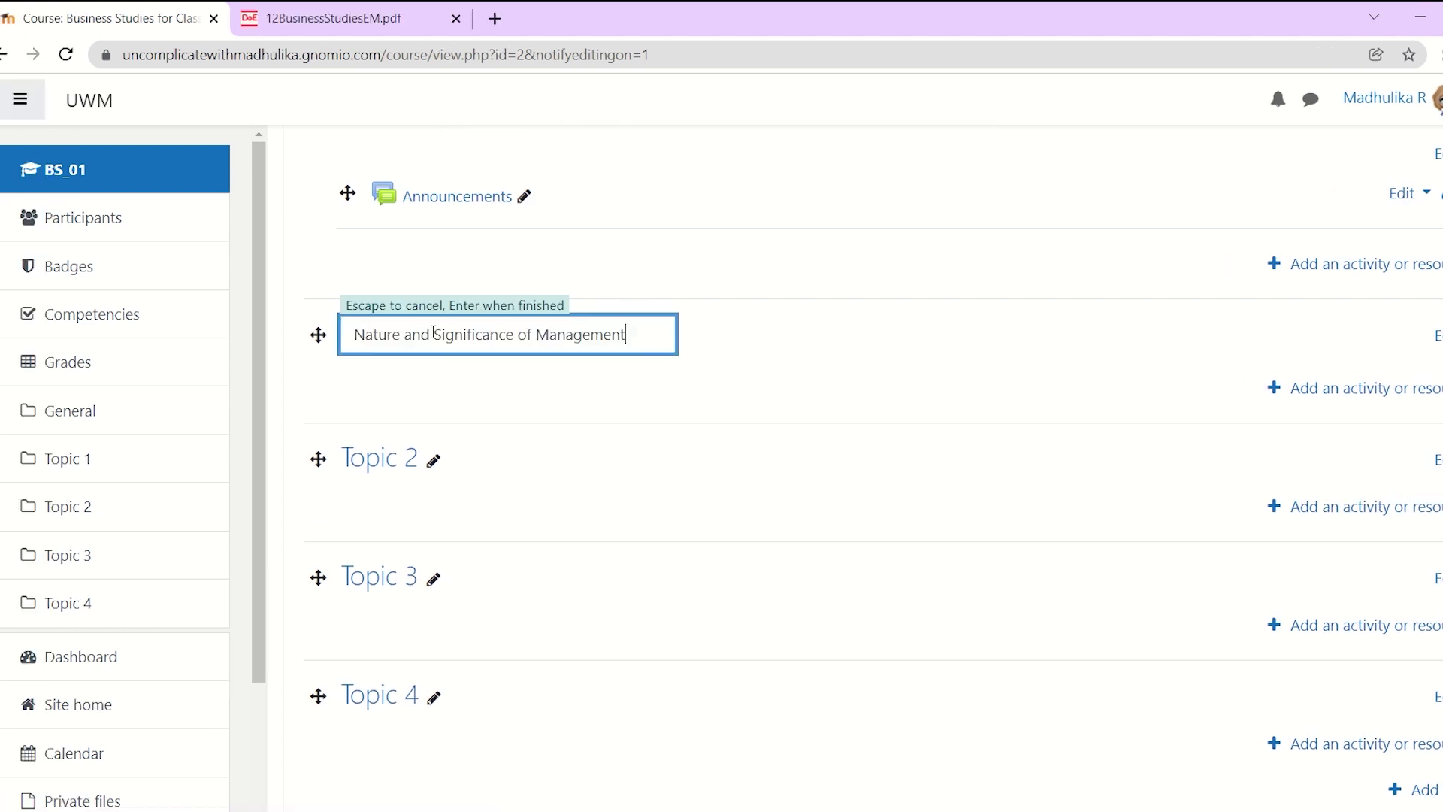
key(Return)
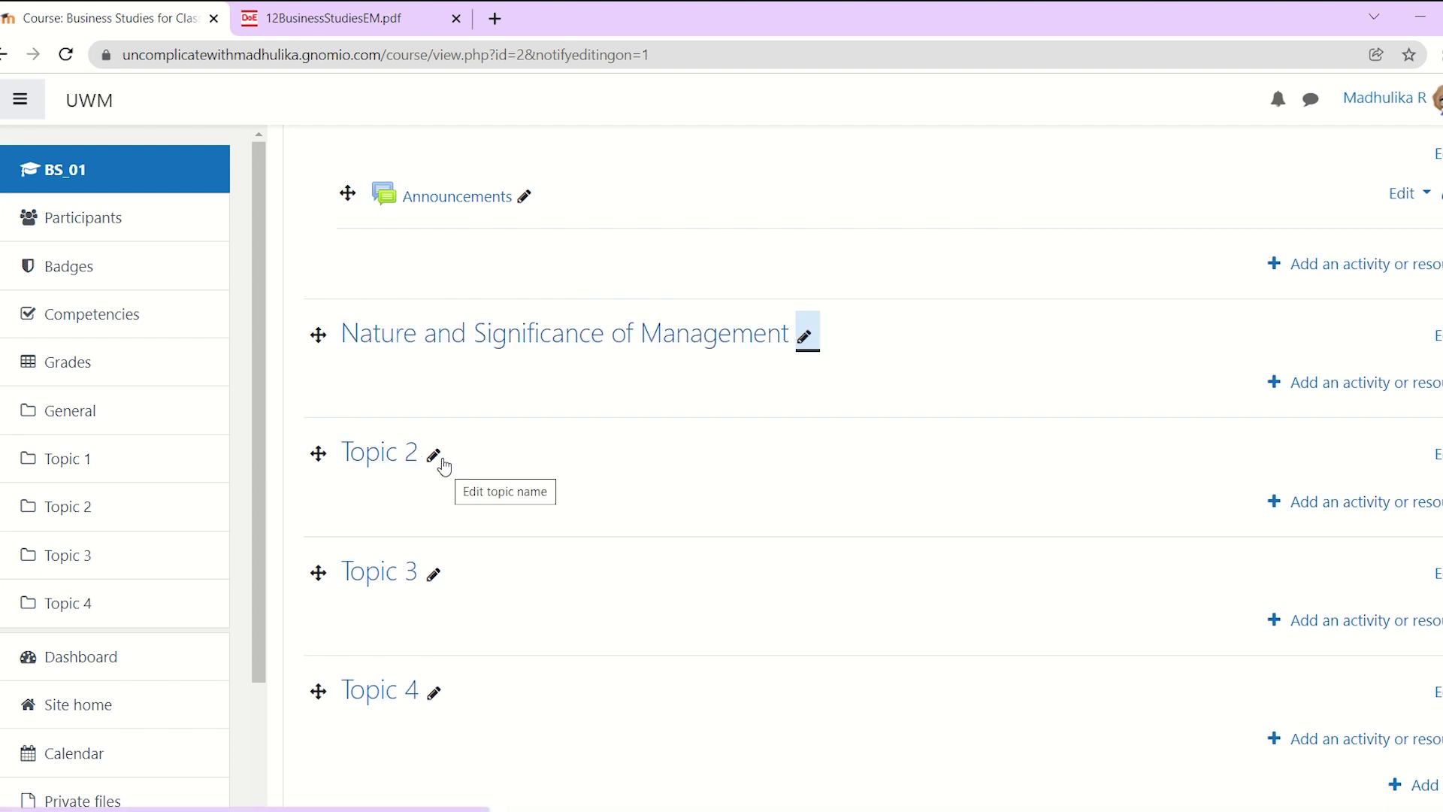
click(443, 462)
text(Principles of Management)
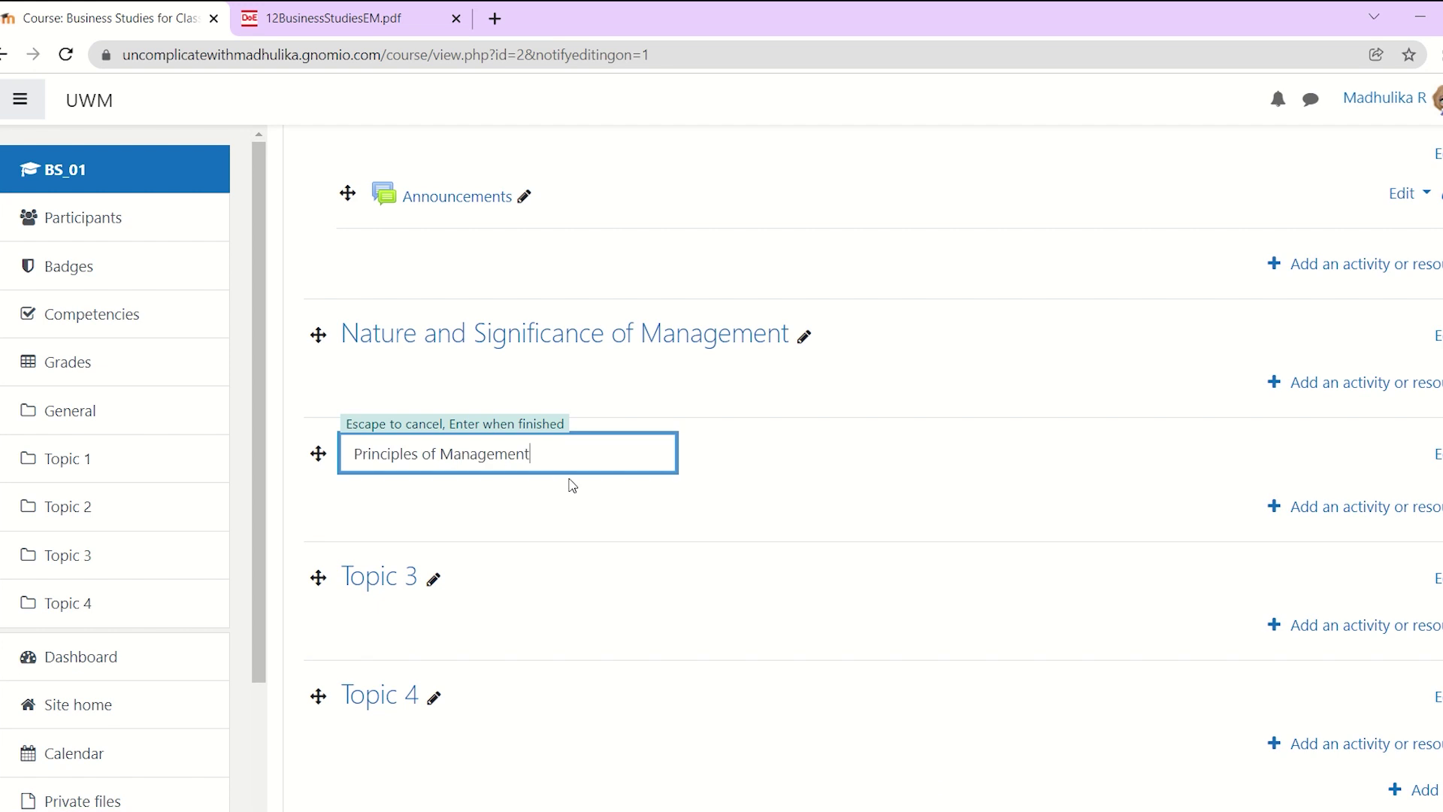
key(Return)
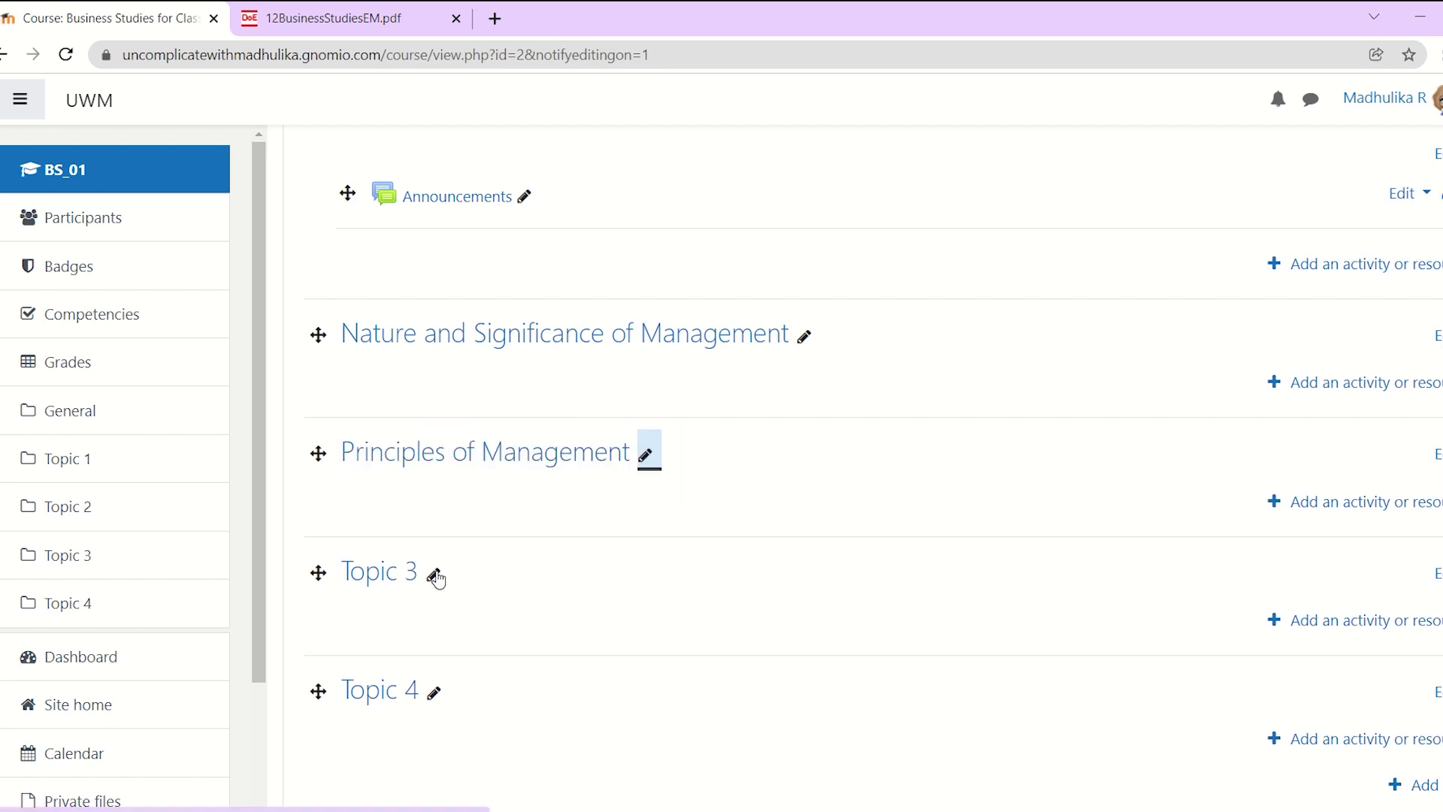
Rename Topic 3 to Business Environment and Topic 4 to Planning
click(436, 577)
text(nt 3 Business Environment)
drag(381, 572, 318, 574)
key(BackSpace)
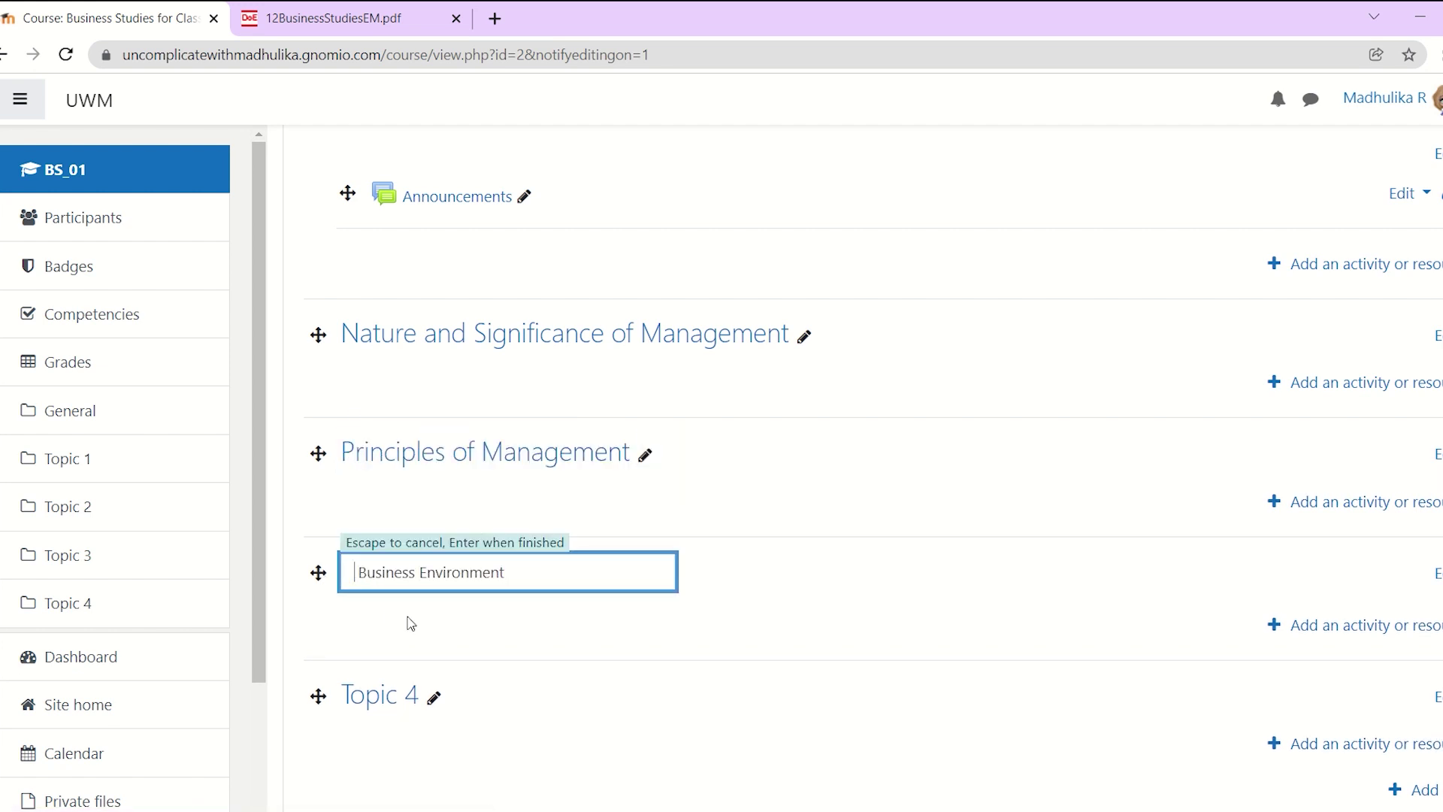
key(Return)
scroll(549, 602, down, 2)
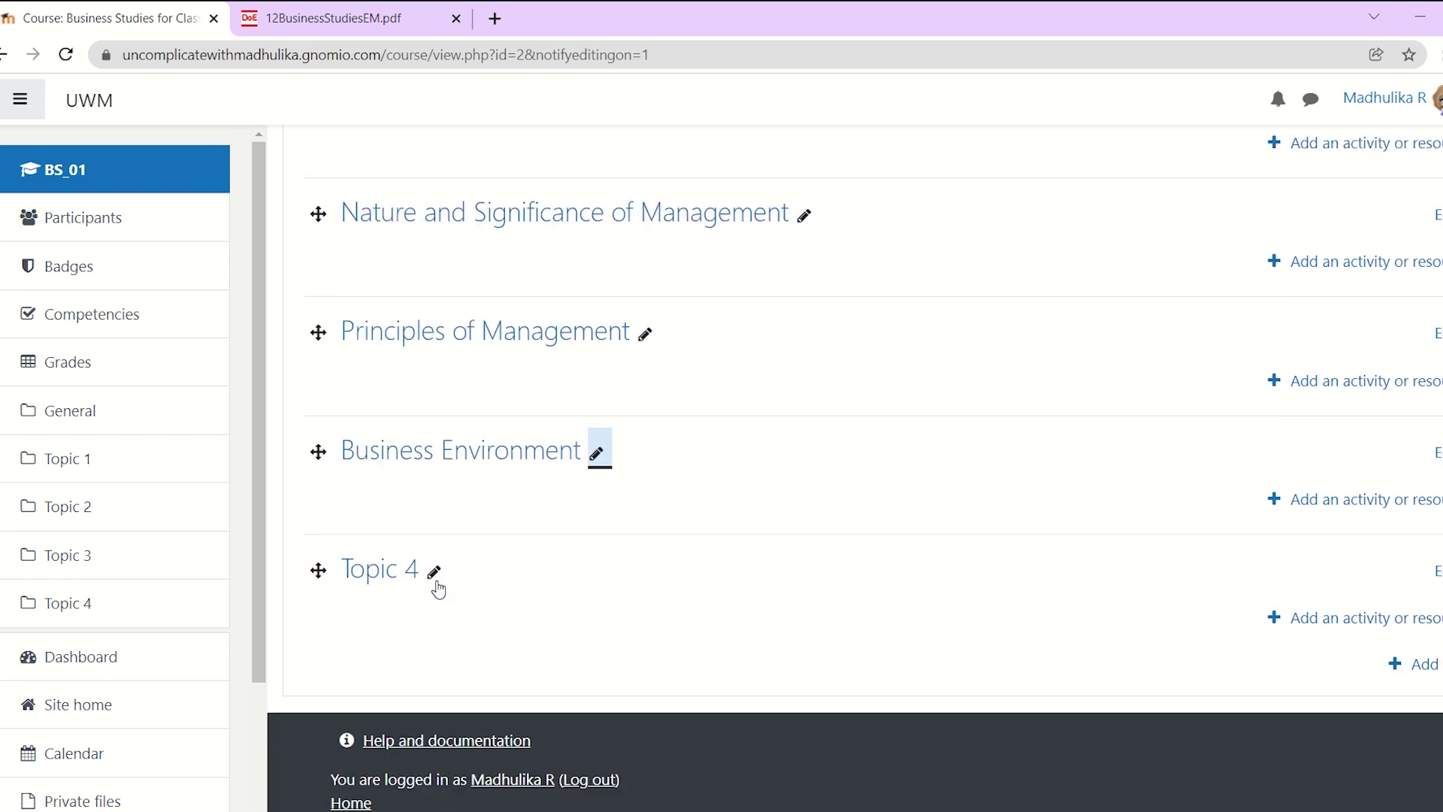
click(435, 573)
text(Planning)
key(Return)
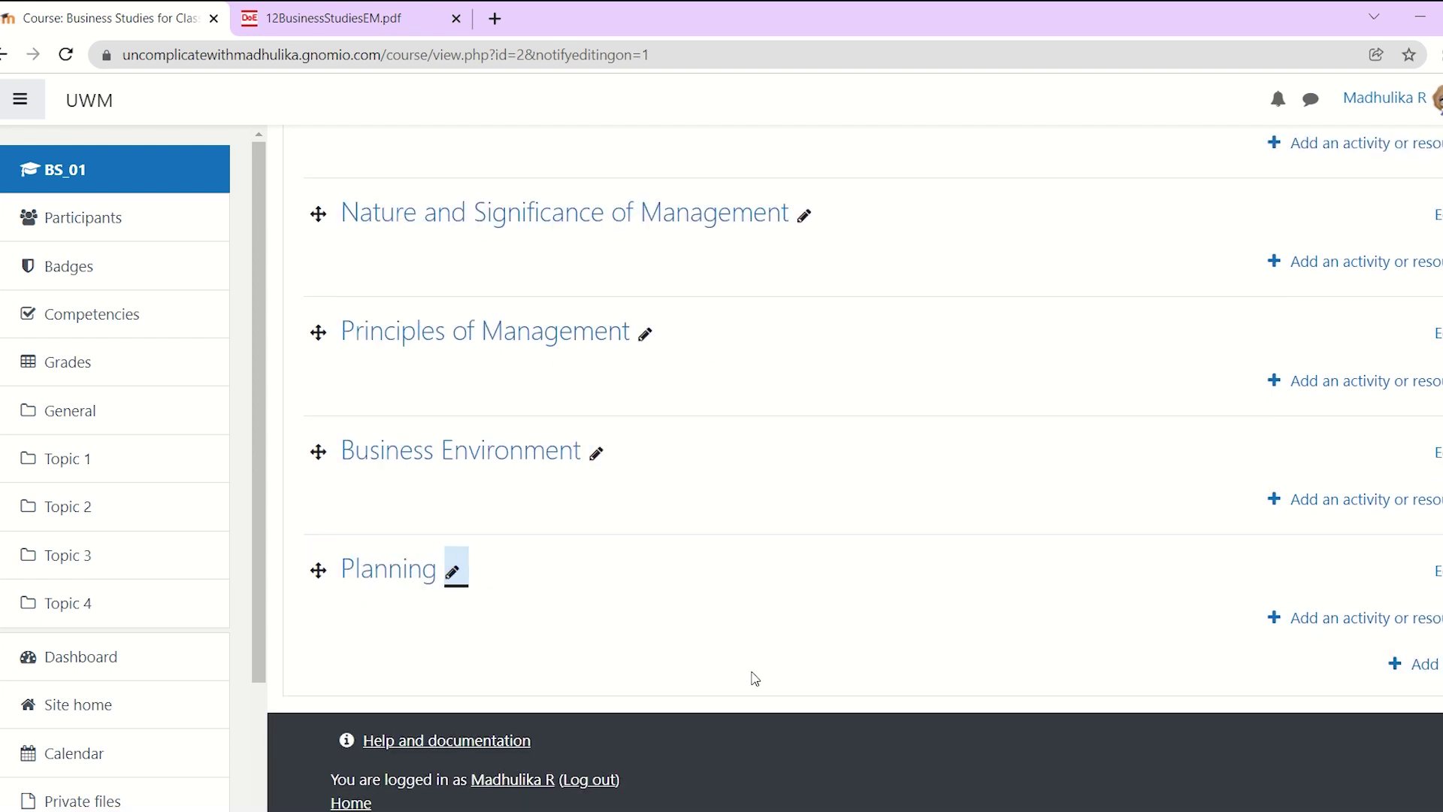
scroll(752, 677, up, 1)
scroll(751, 677, down, 1)
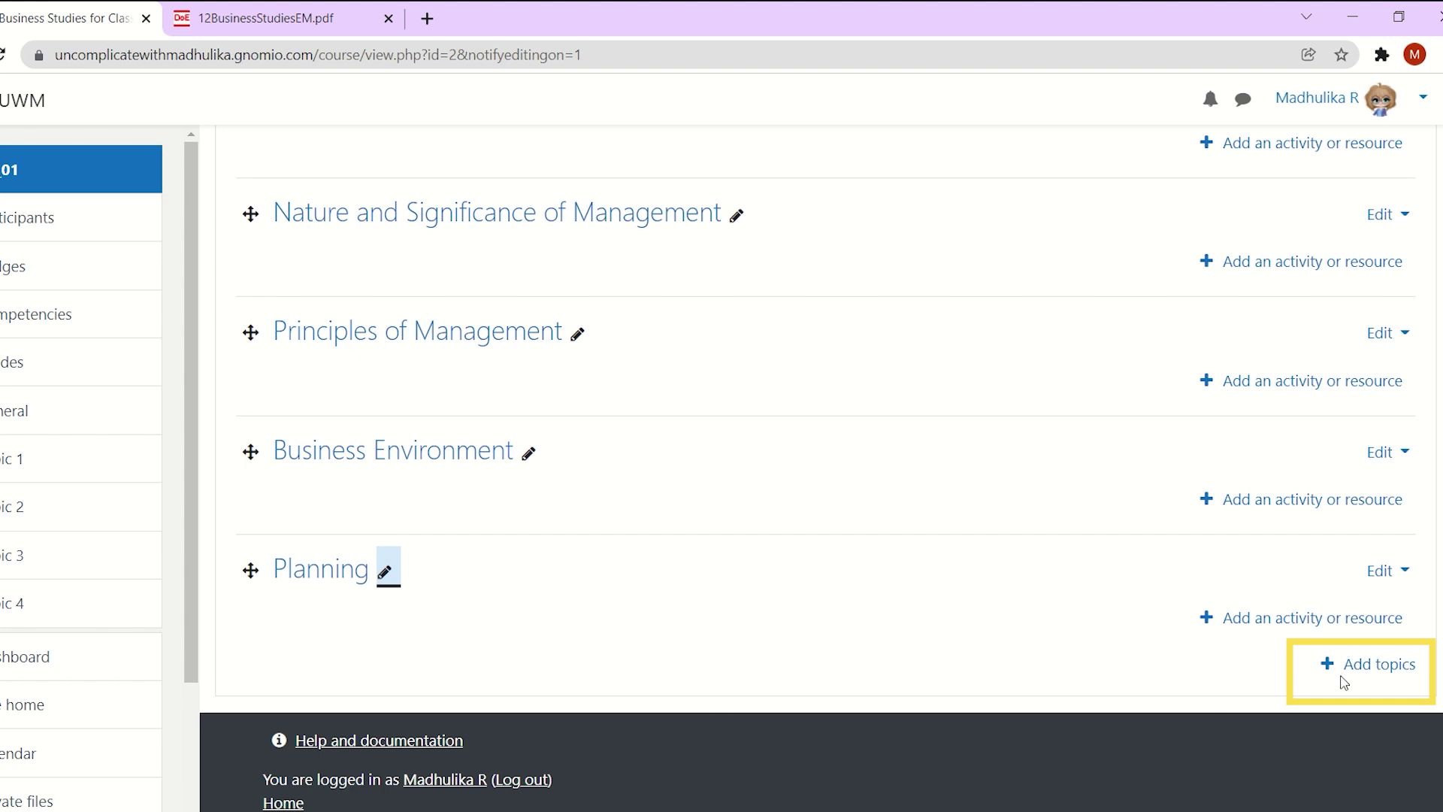
Add one new topic section and name it Organizing
click(1375, 677)
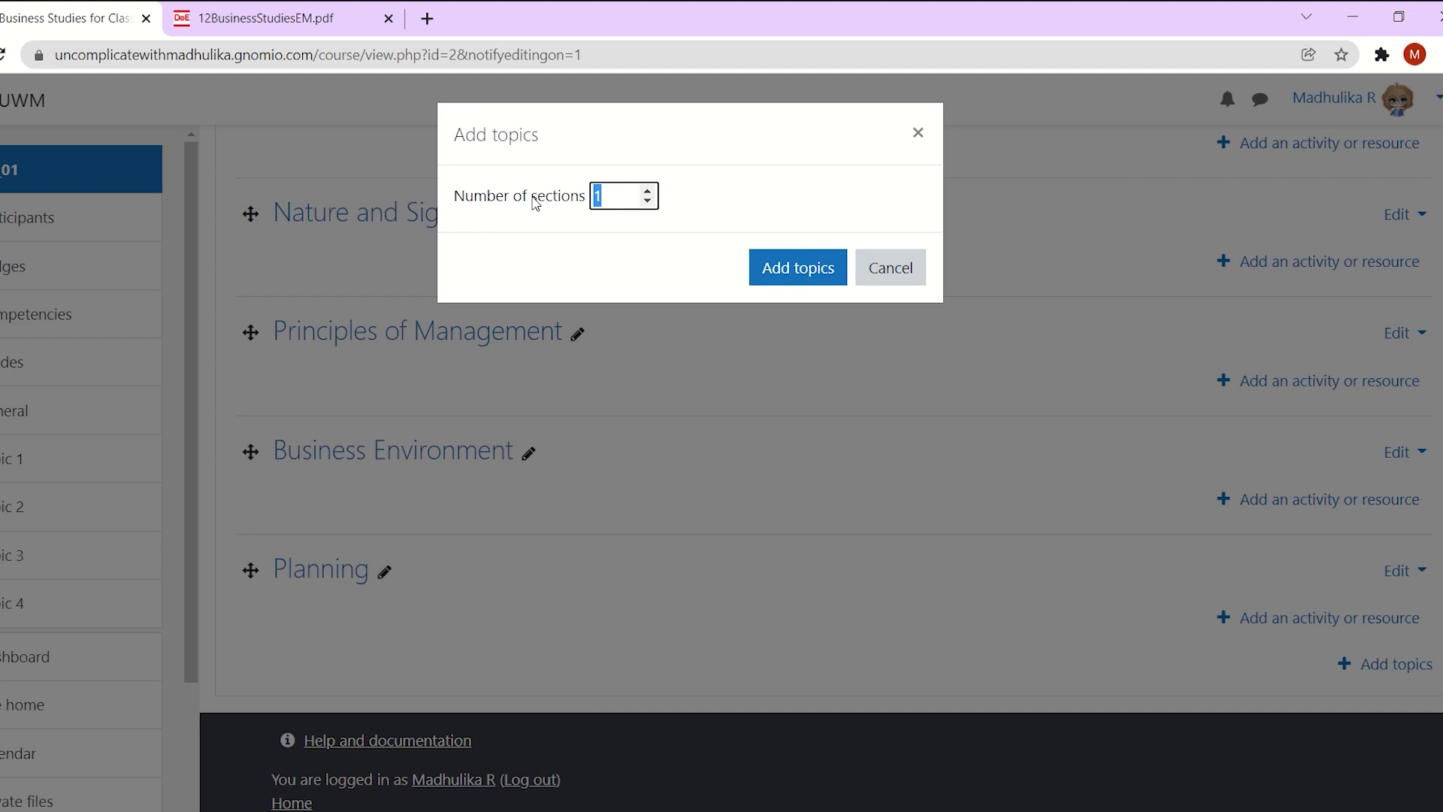
click(797, 267)
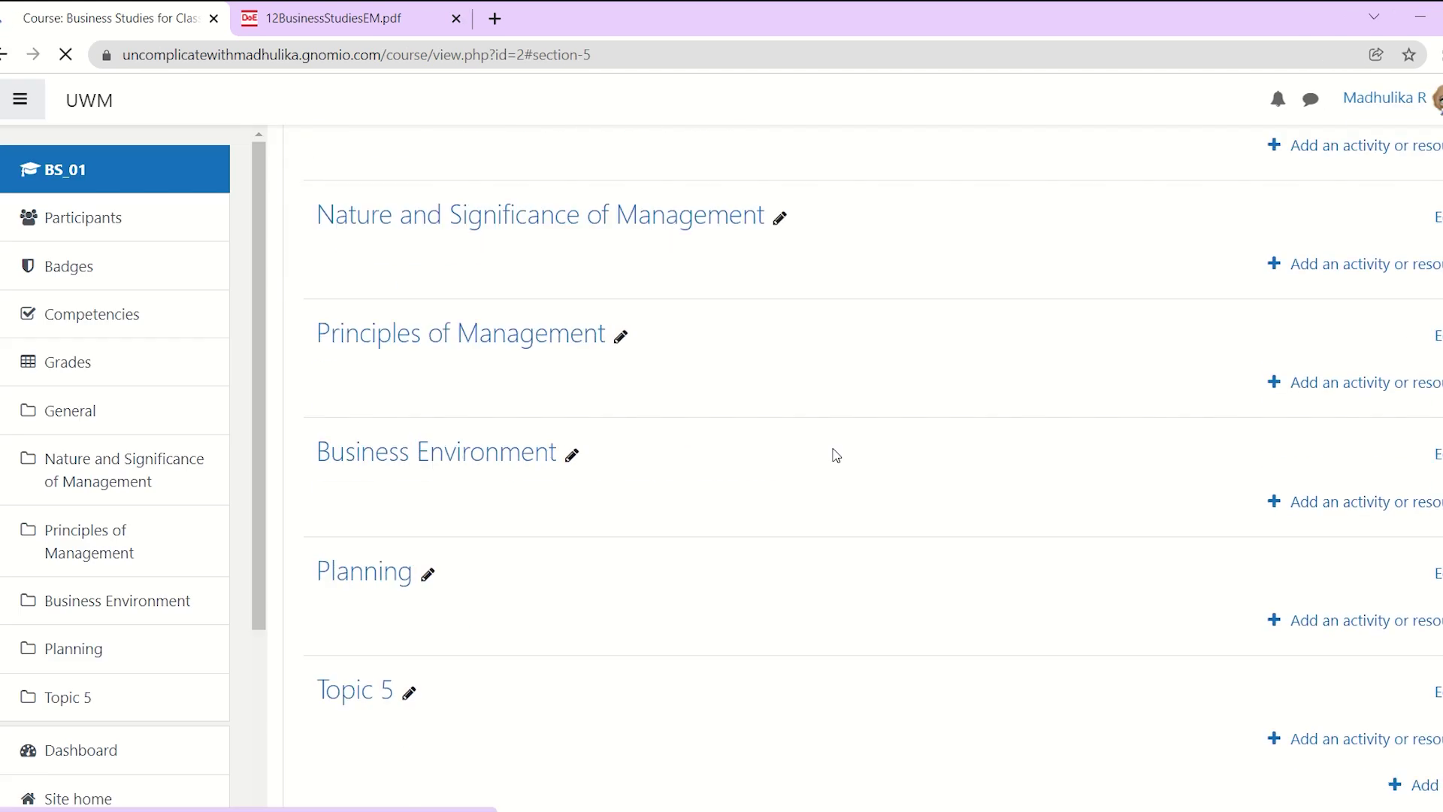
click(448, 573)
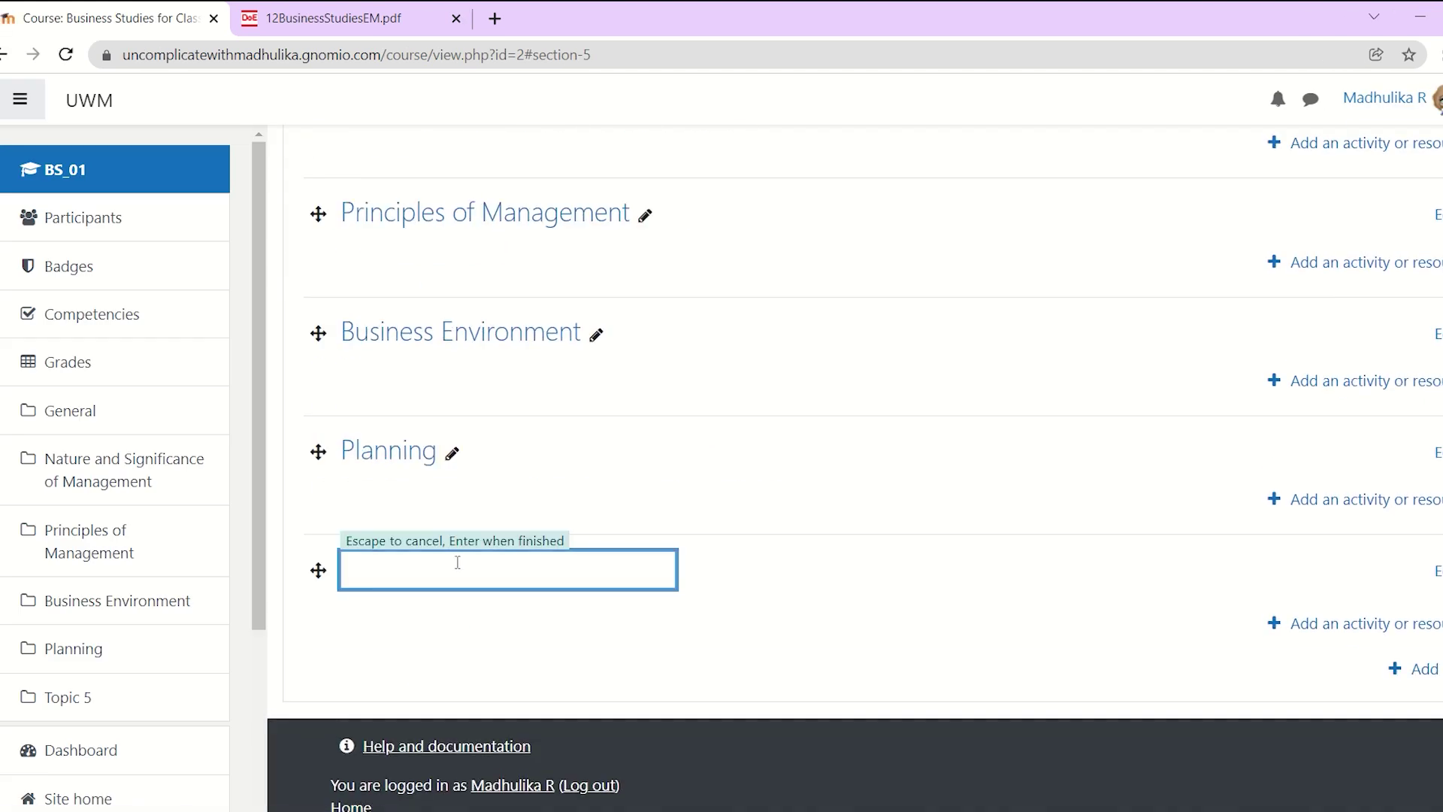
text(Organizing)
key(Return)
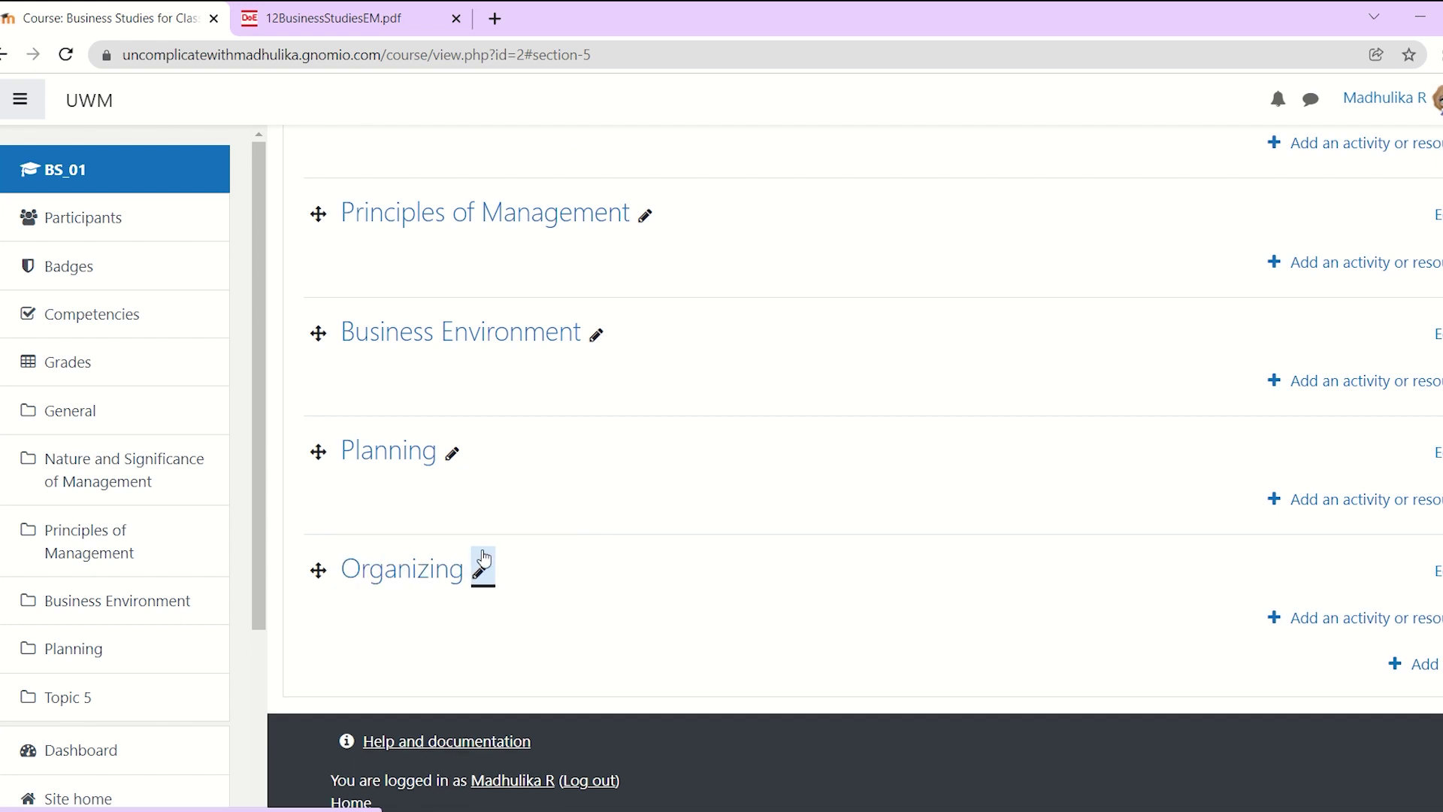
scroll(1103, 451, up, 5)
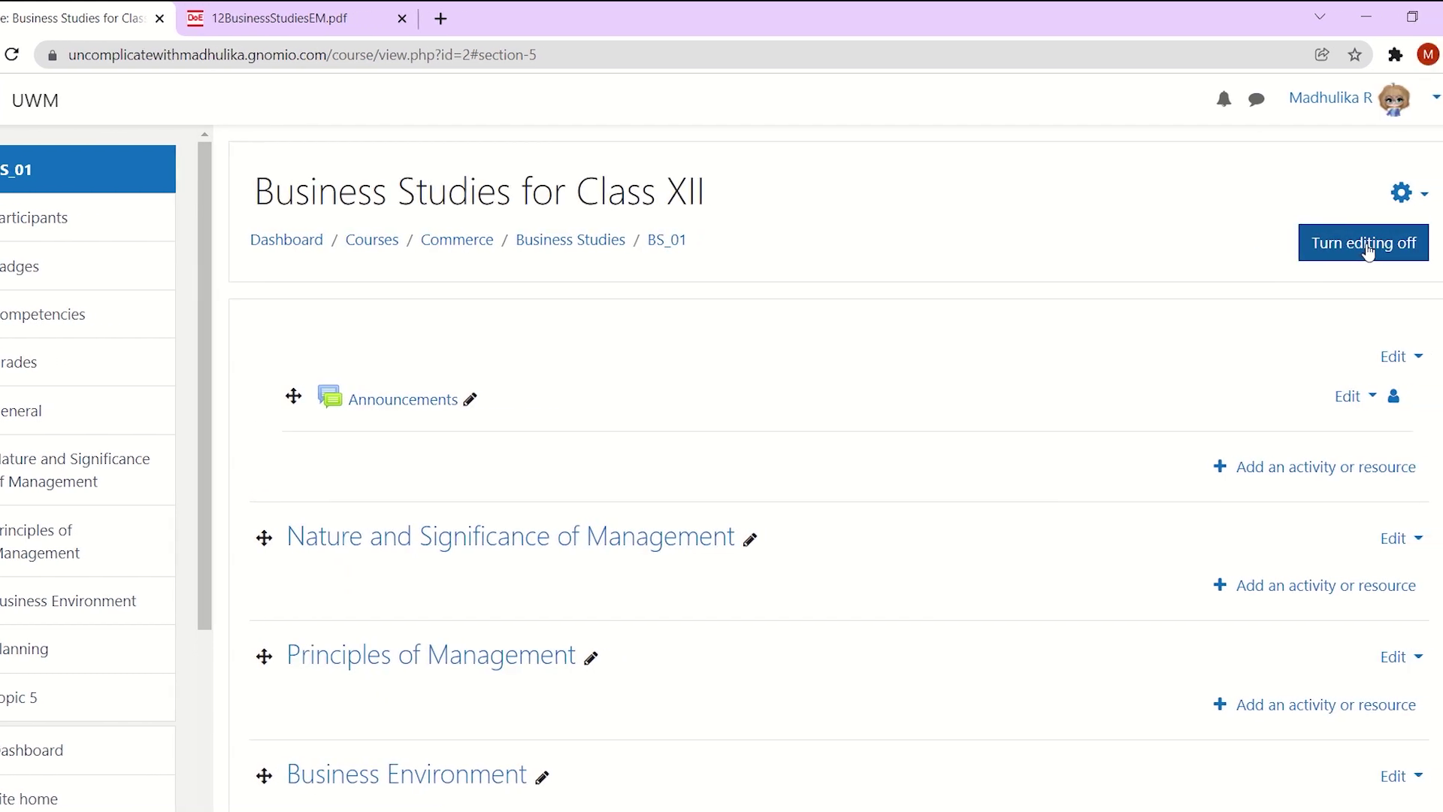
Turn editing off and review all five named course sections and the sidebar
click(1422, 250)
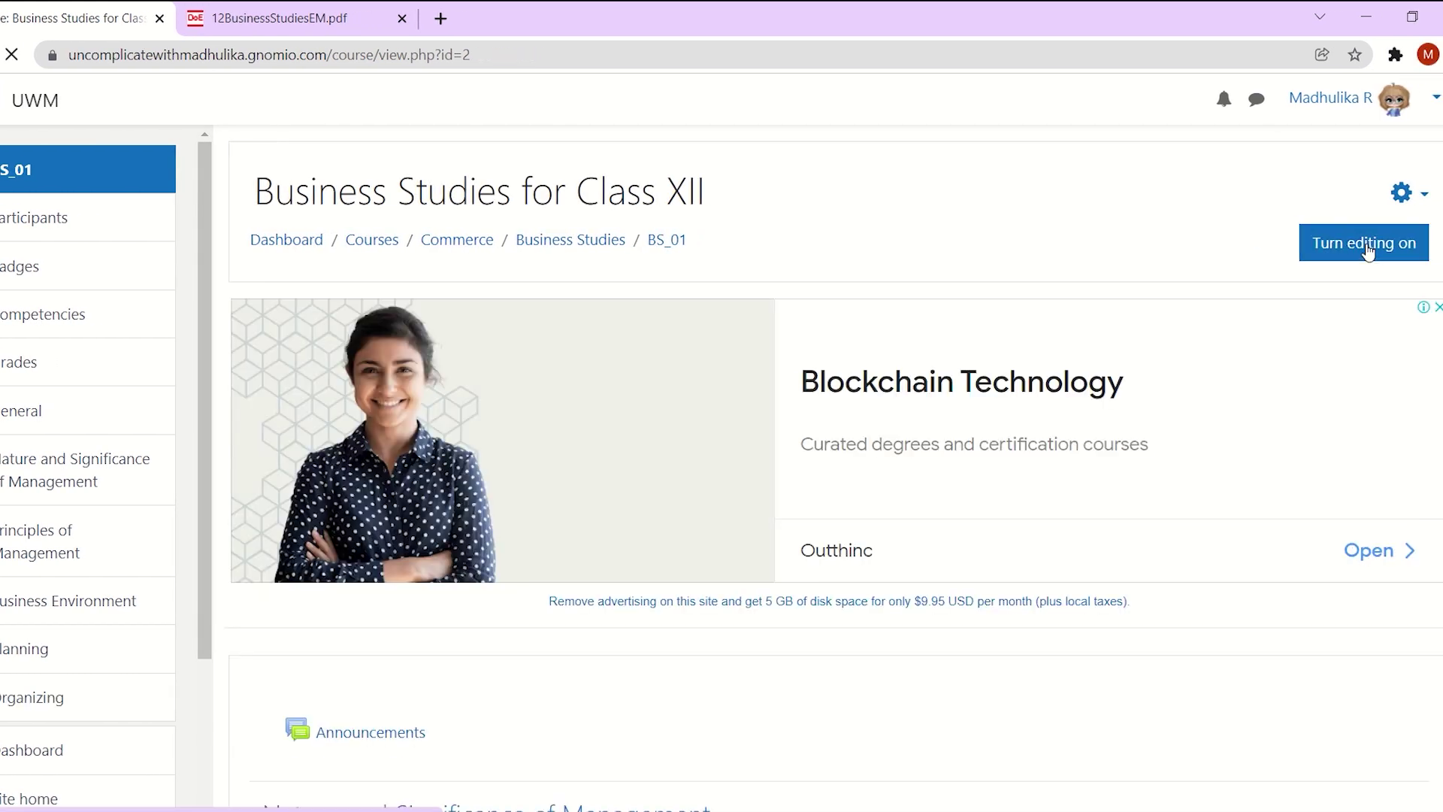
scroll(1420, 252, down, 6)
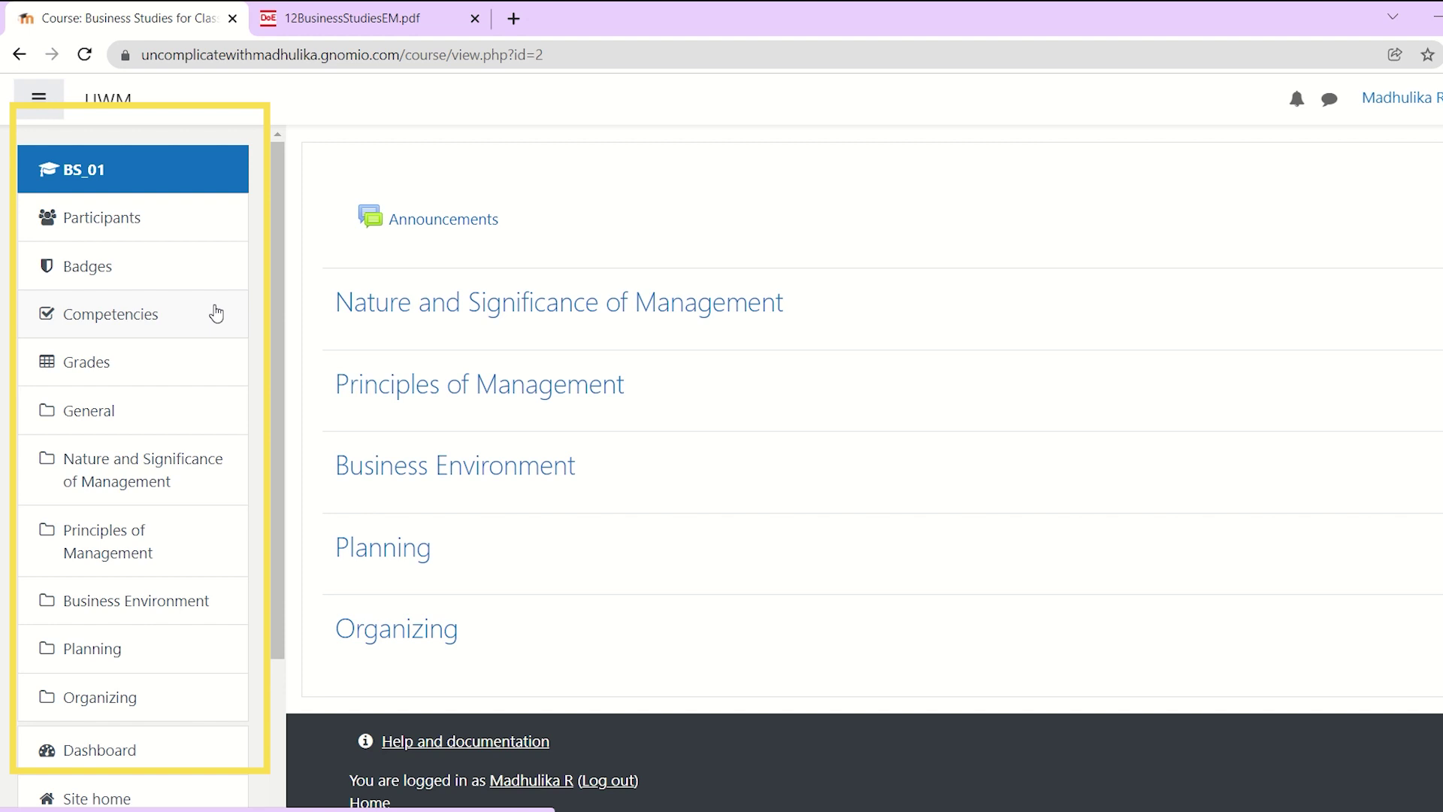
scroll(216, 313, down, 2)
scroll(216, 312, up, 1)
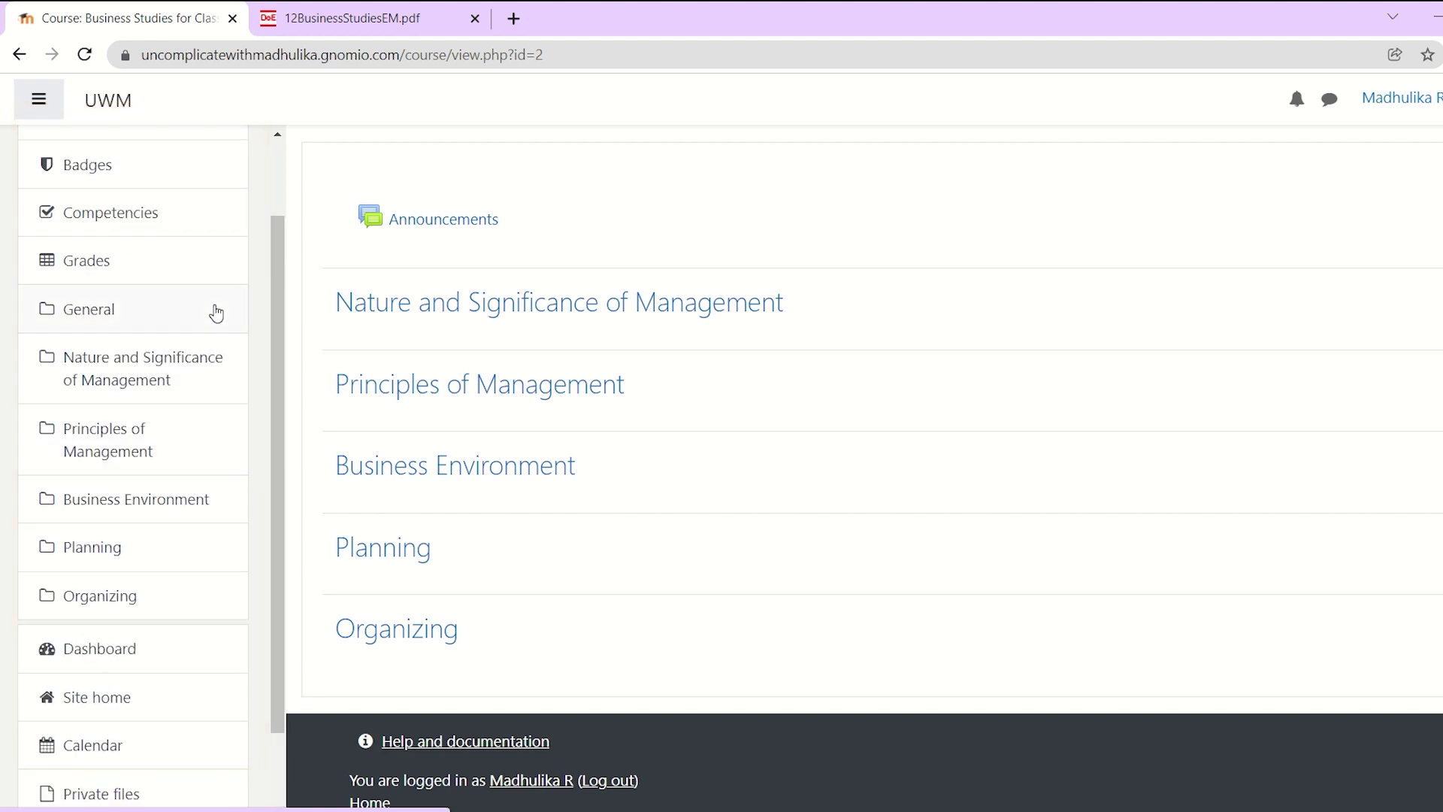
scroll(584, 250, up, 1)
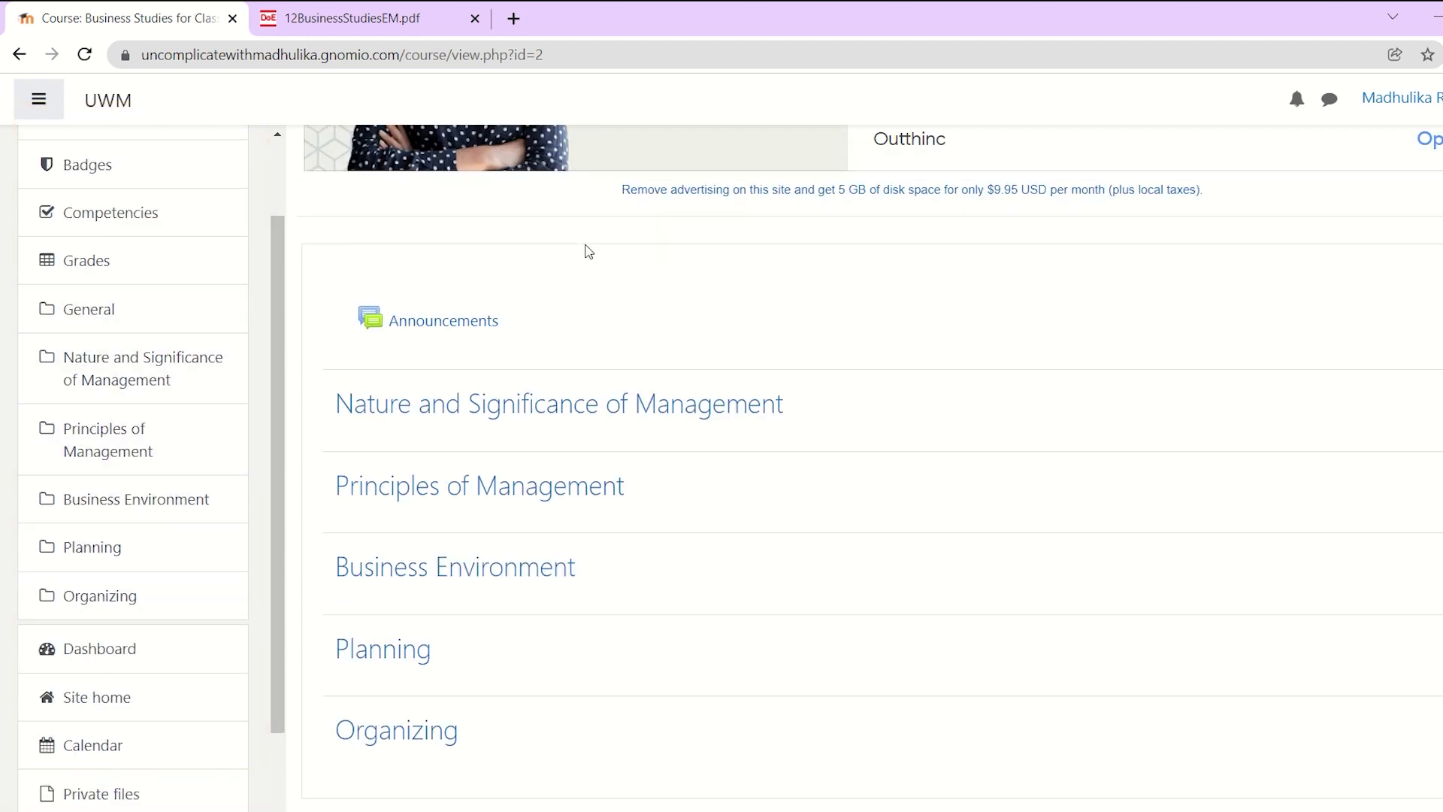
scroll(589, 252, up, 1)
scroll(861, 463, up, 1)
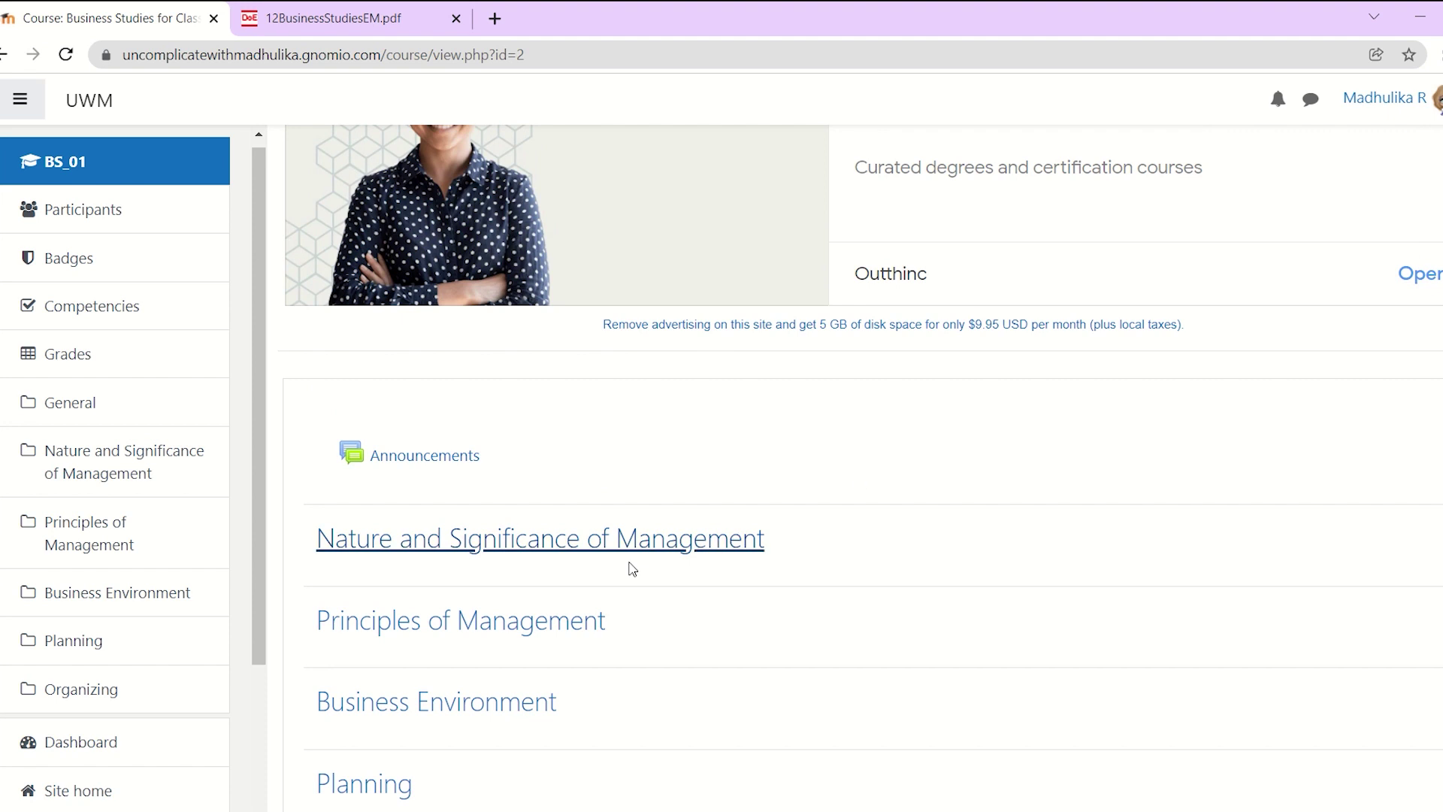
scroll(123, 575, down, 1)
scroll(122, 575, down, 1)
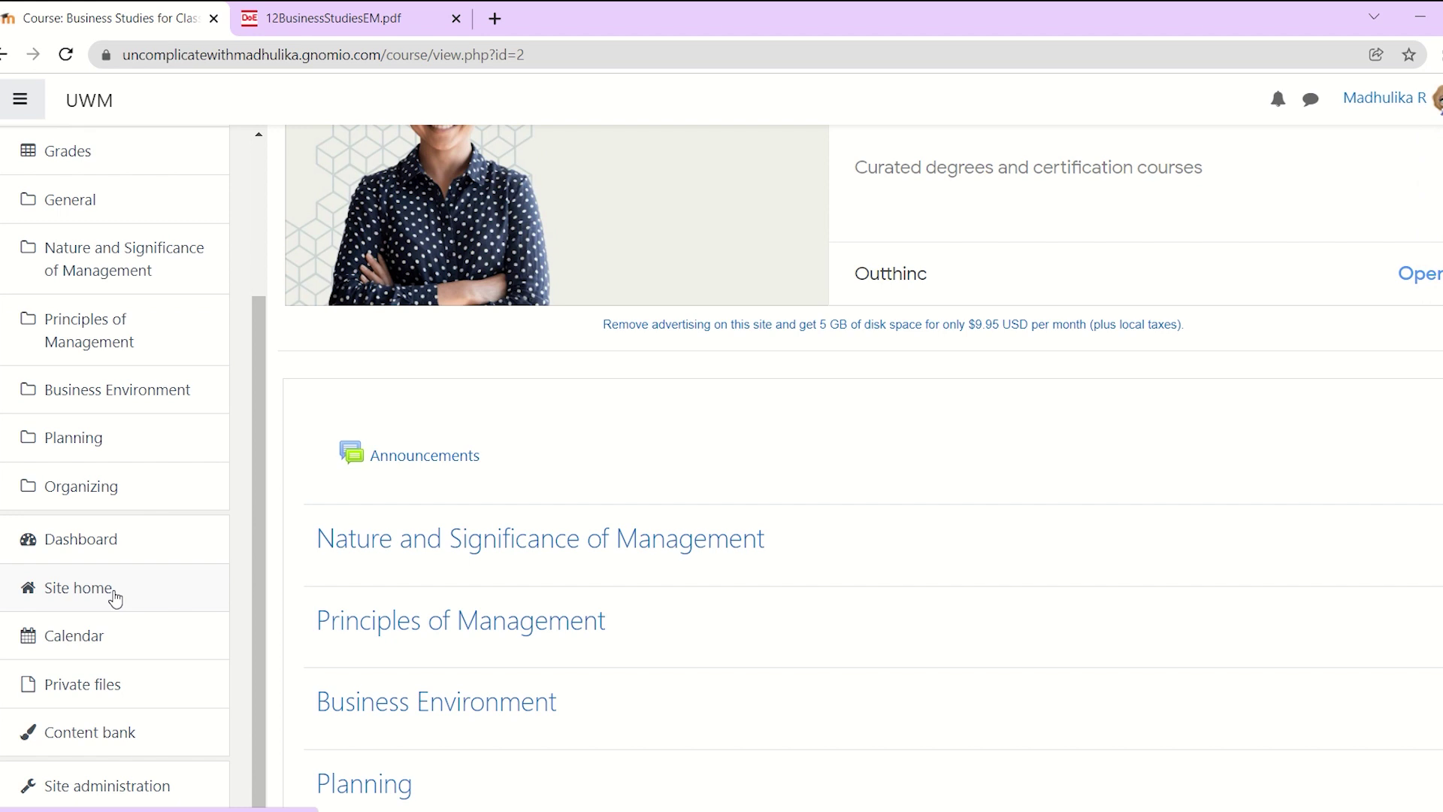
Go to Site home and find Business Studies for Class XII under Available courses
click(115, 599)
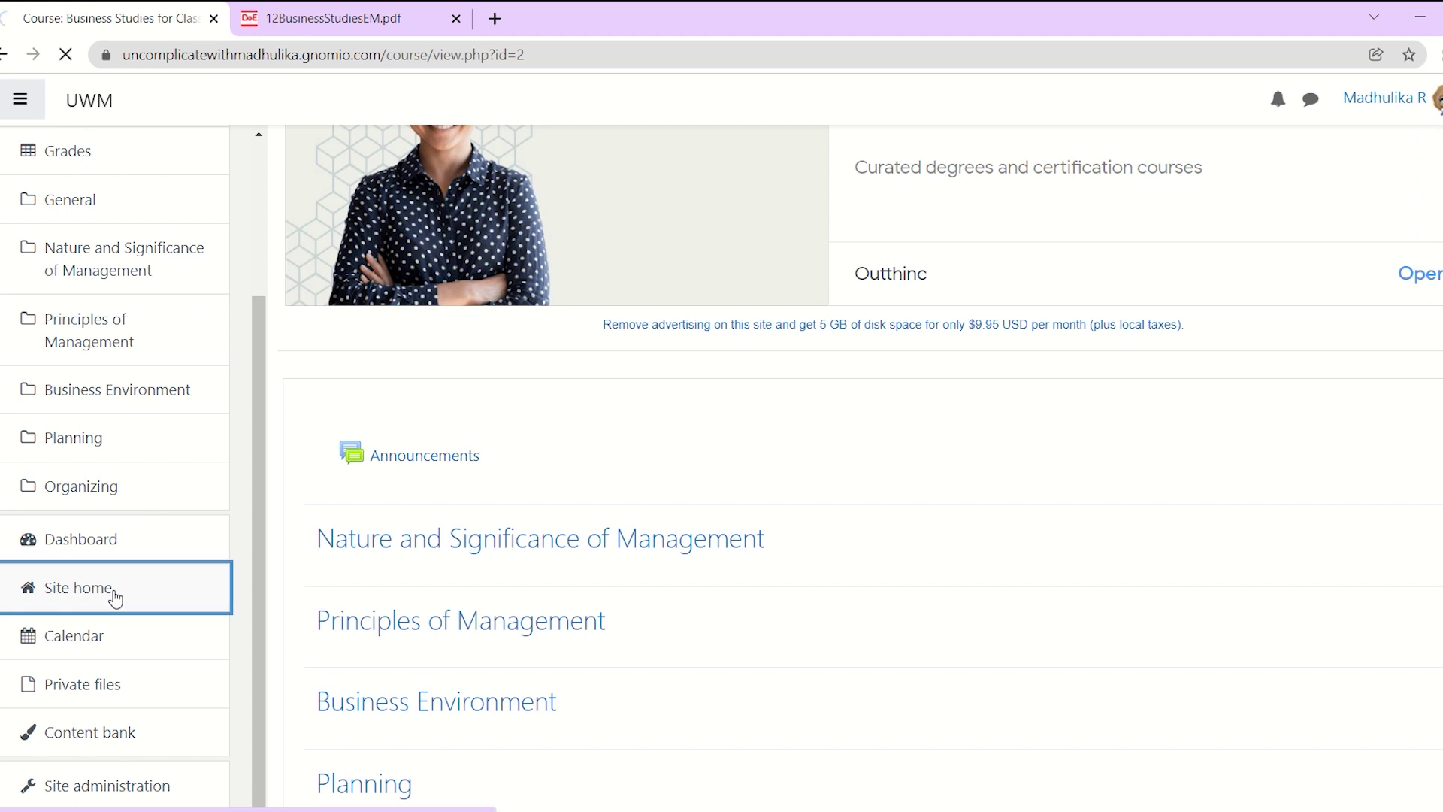
scroll(945, 477, down, 8)
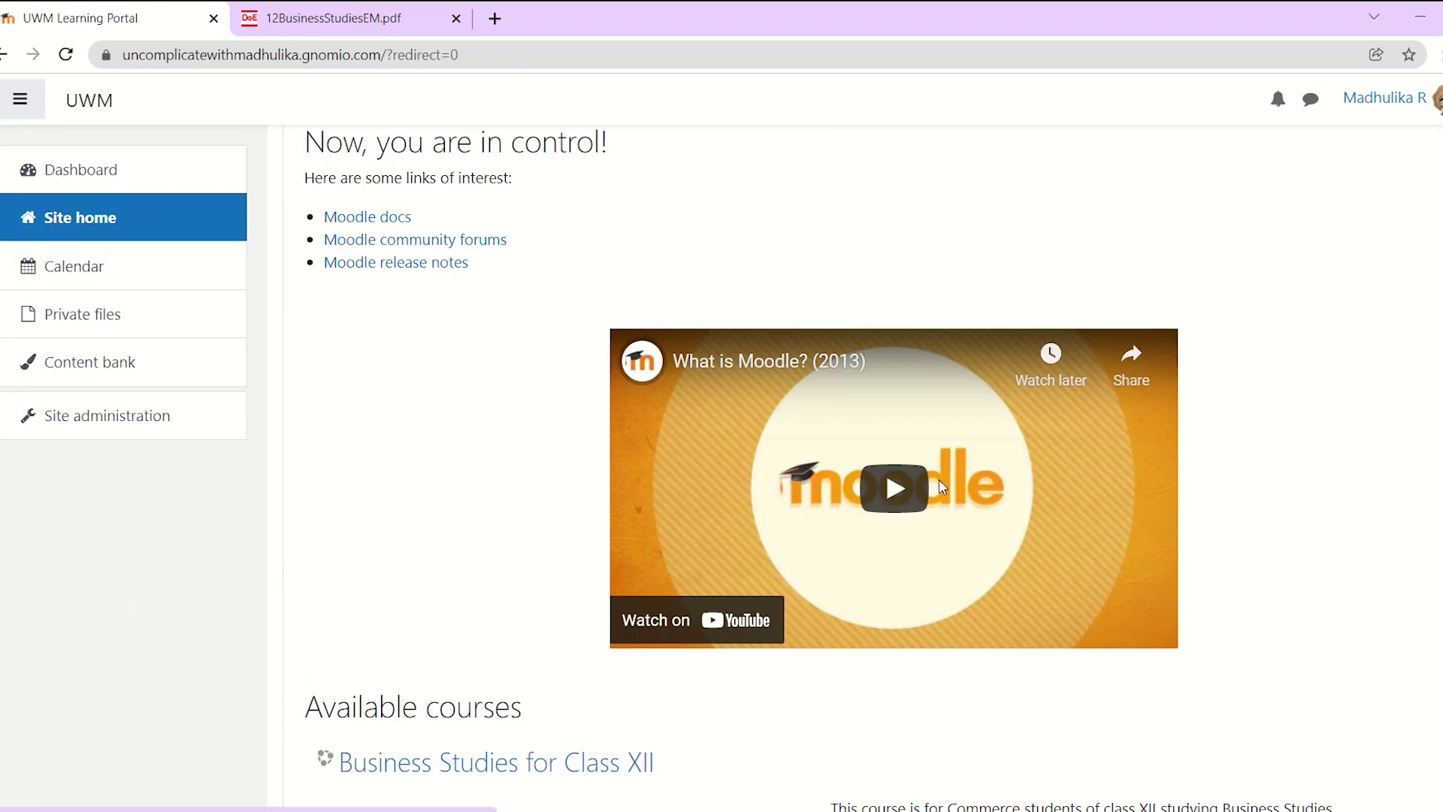
scroll(944, 487, down, 3)
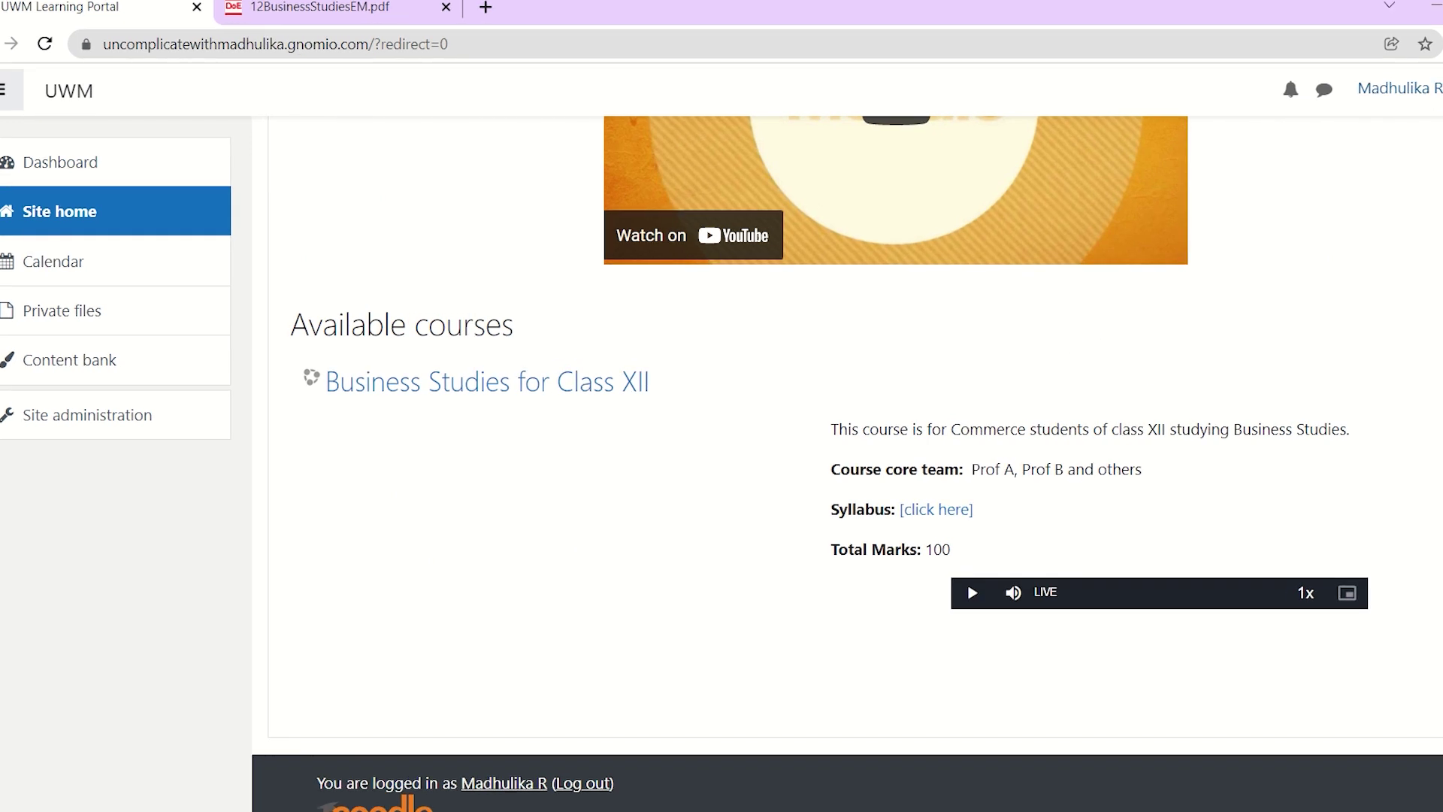
click(1396, 89)
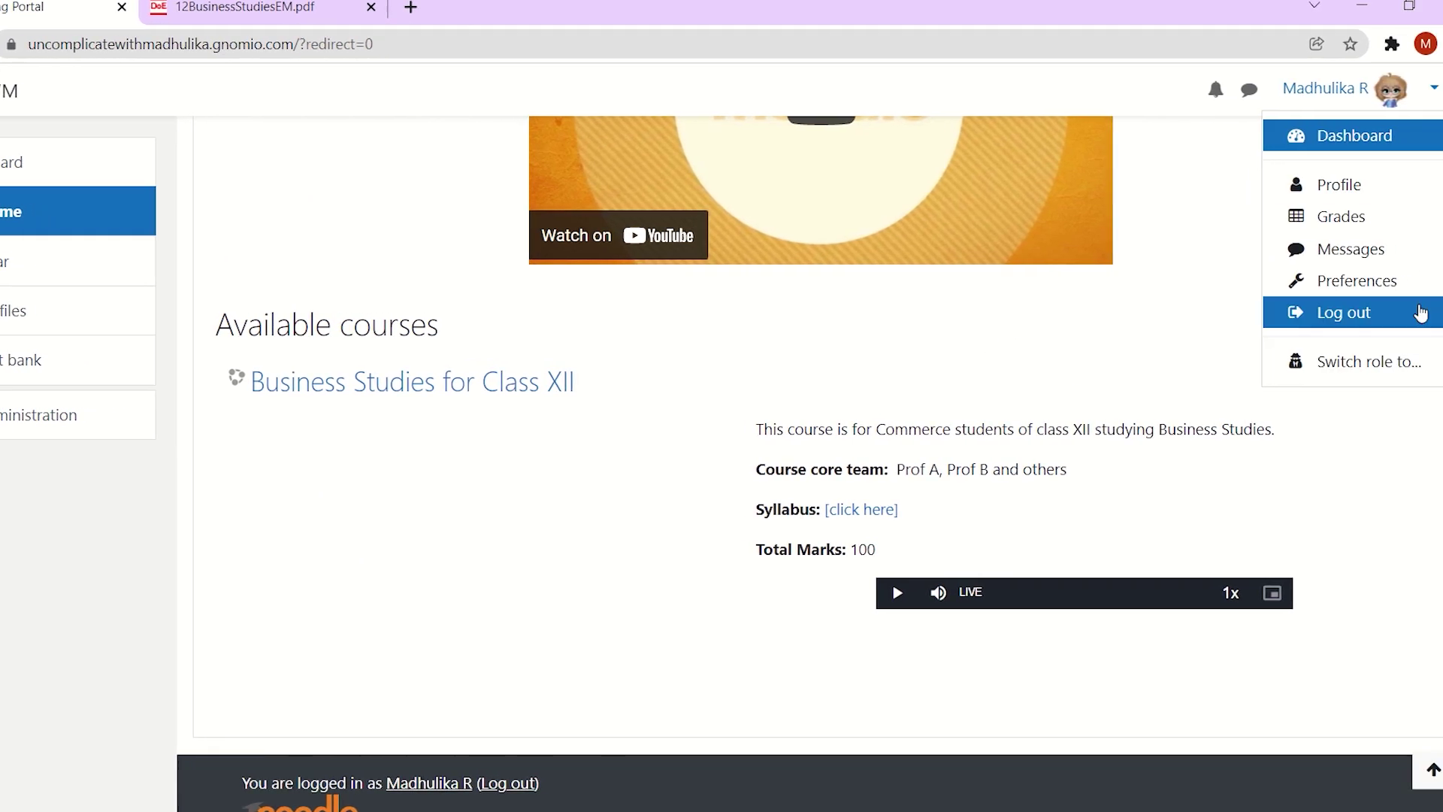
Switch role to Student and check the course listing on the site home
click(1415, 360)
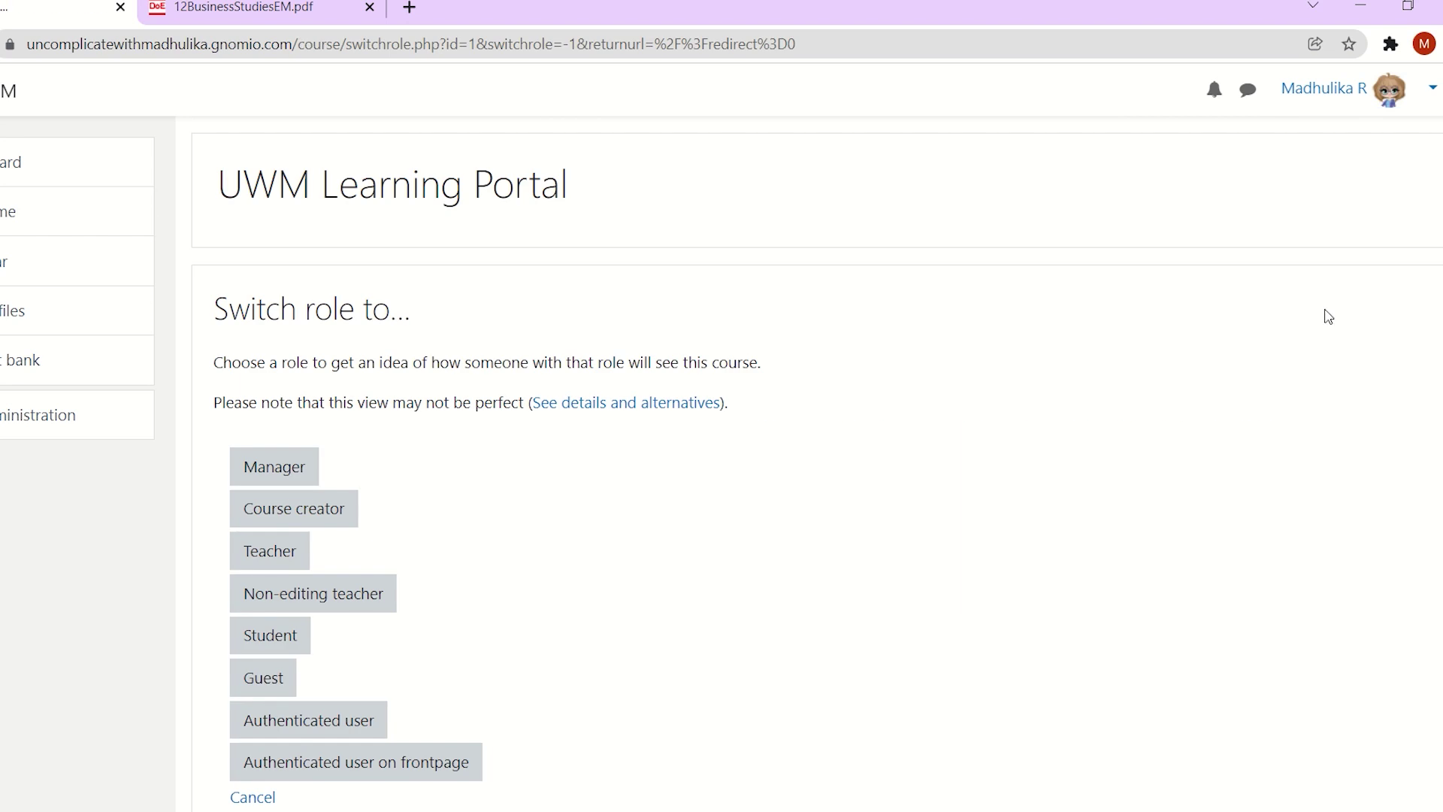
click(255, 636)
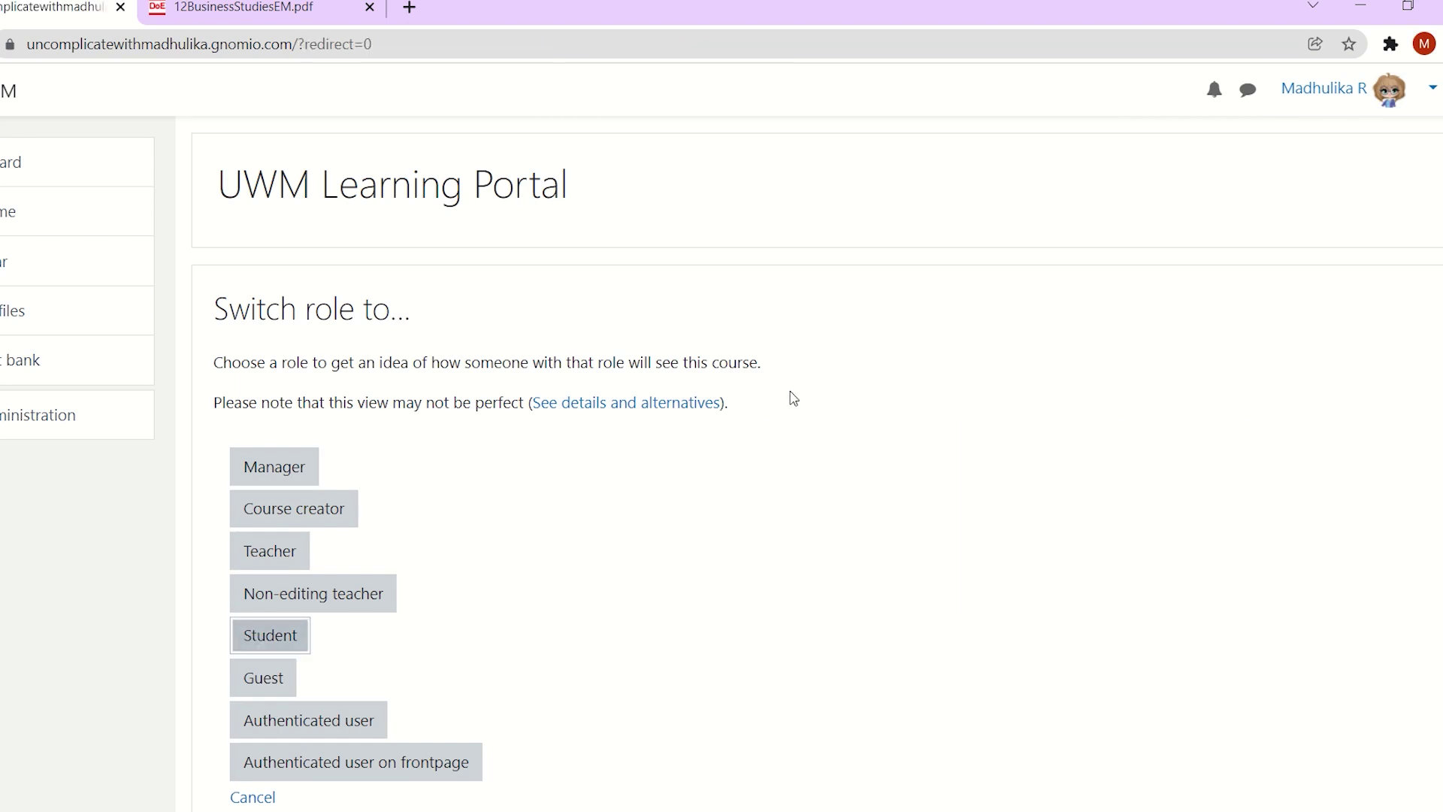
scroll(791, 396, down, 10)
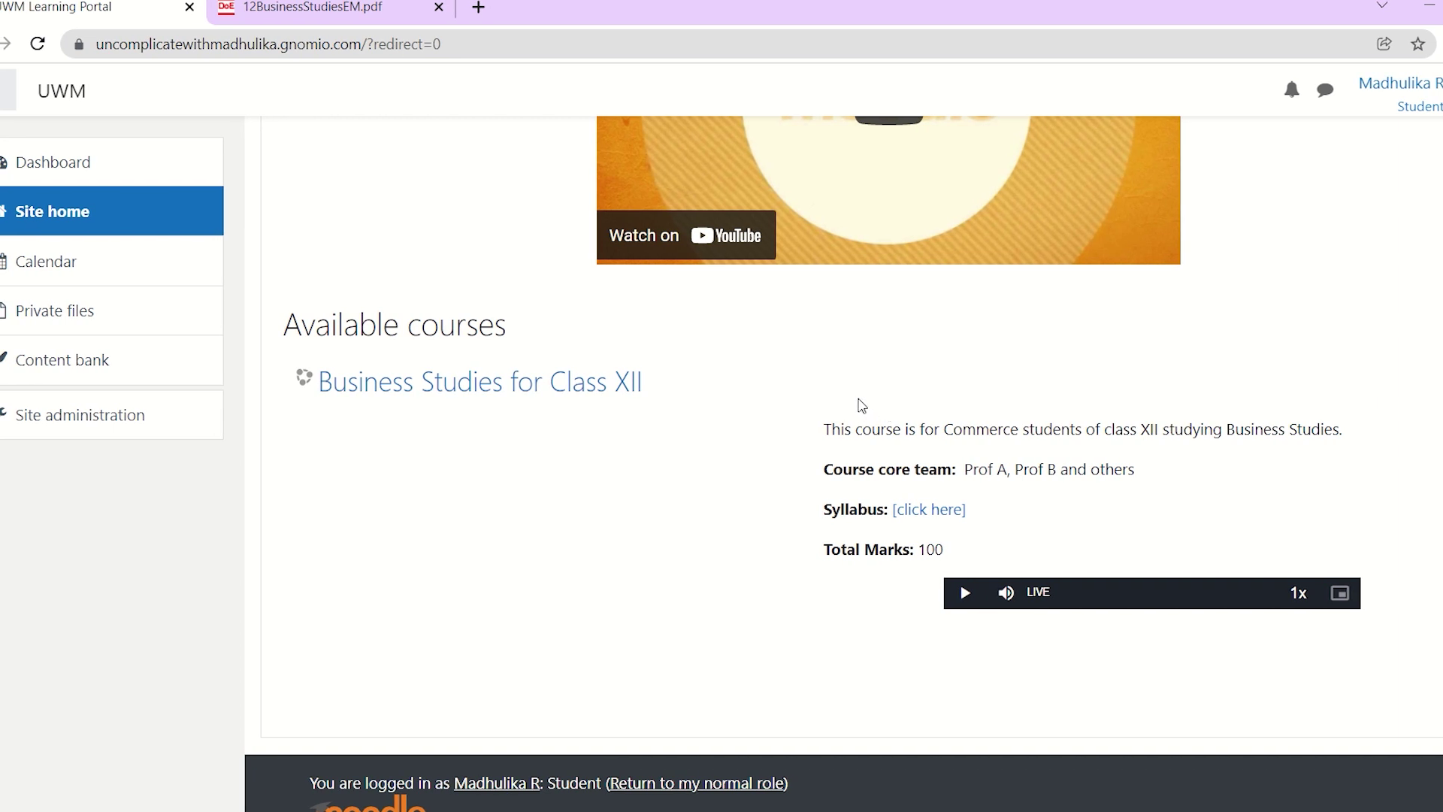
scroll(860, 407, up, 3)
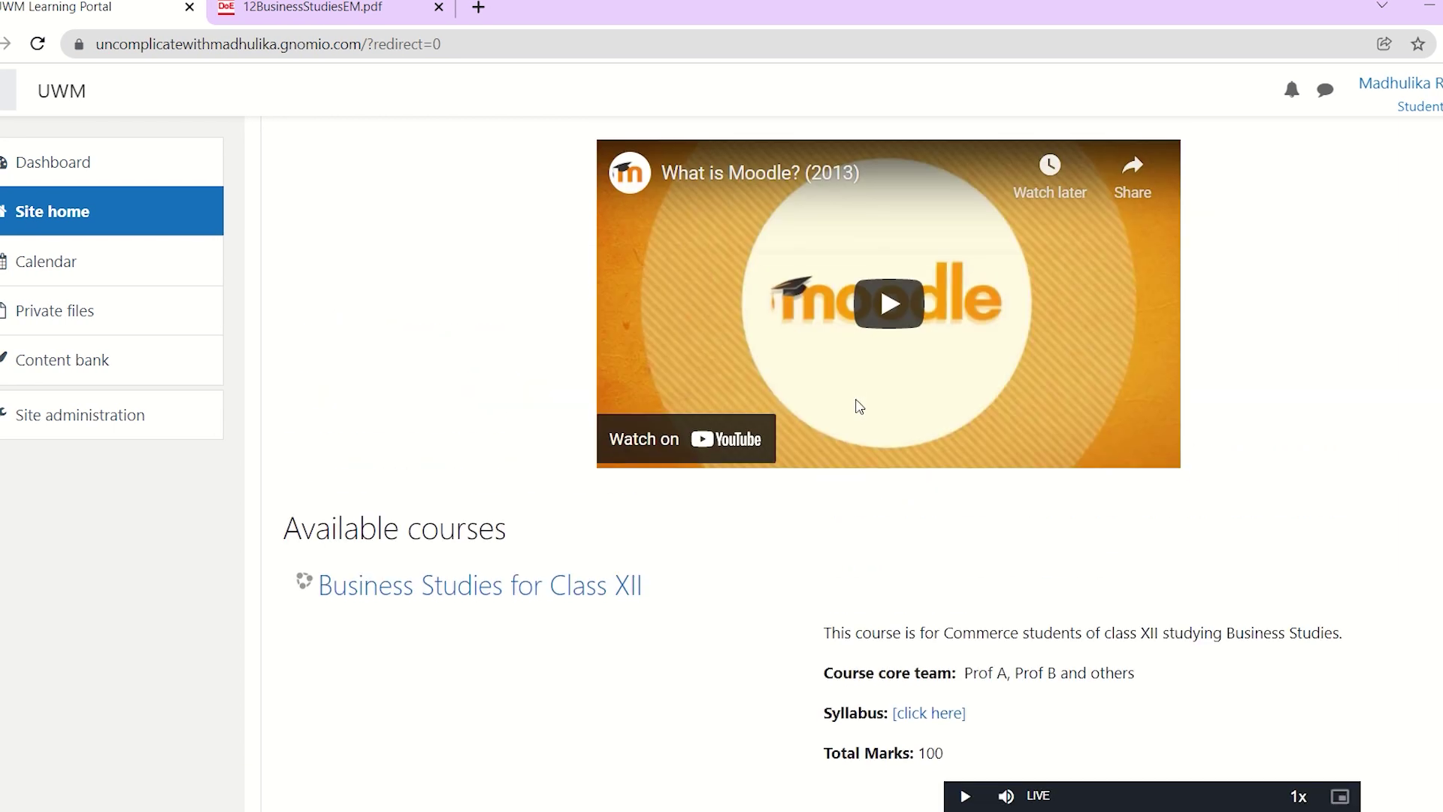